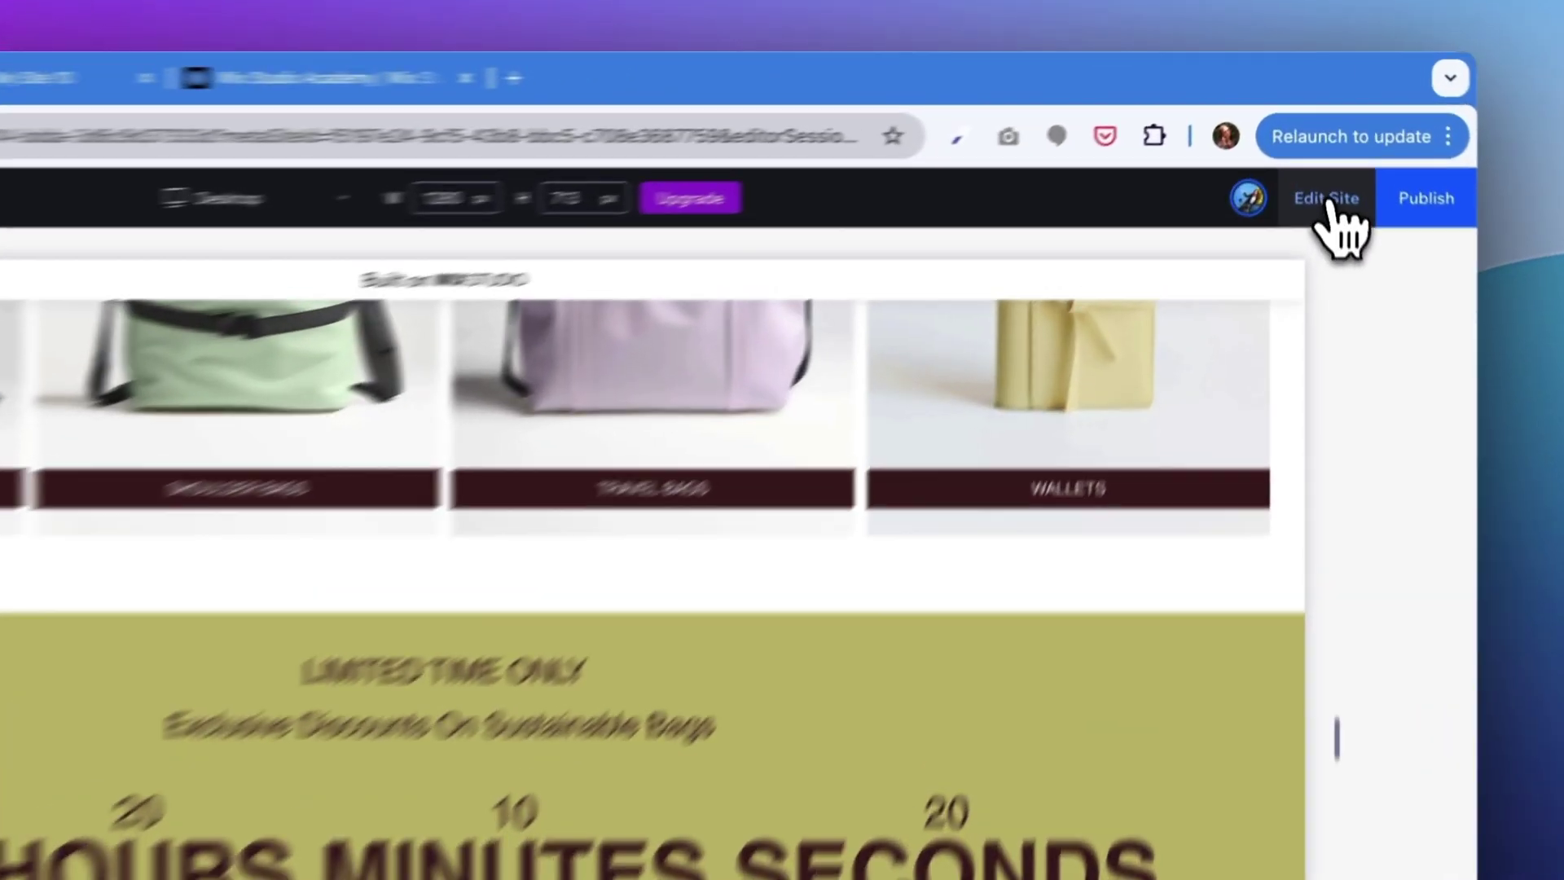
Leave the site preview for the Wix Studio editor and collapse the element inspector.
{"action": "left_click", "coordinate": [1326, 199]}
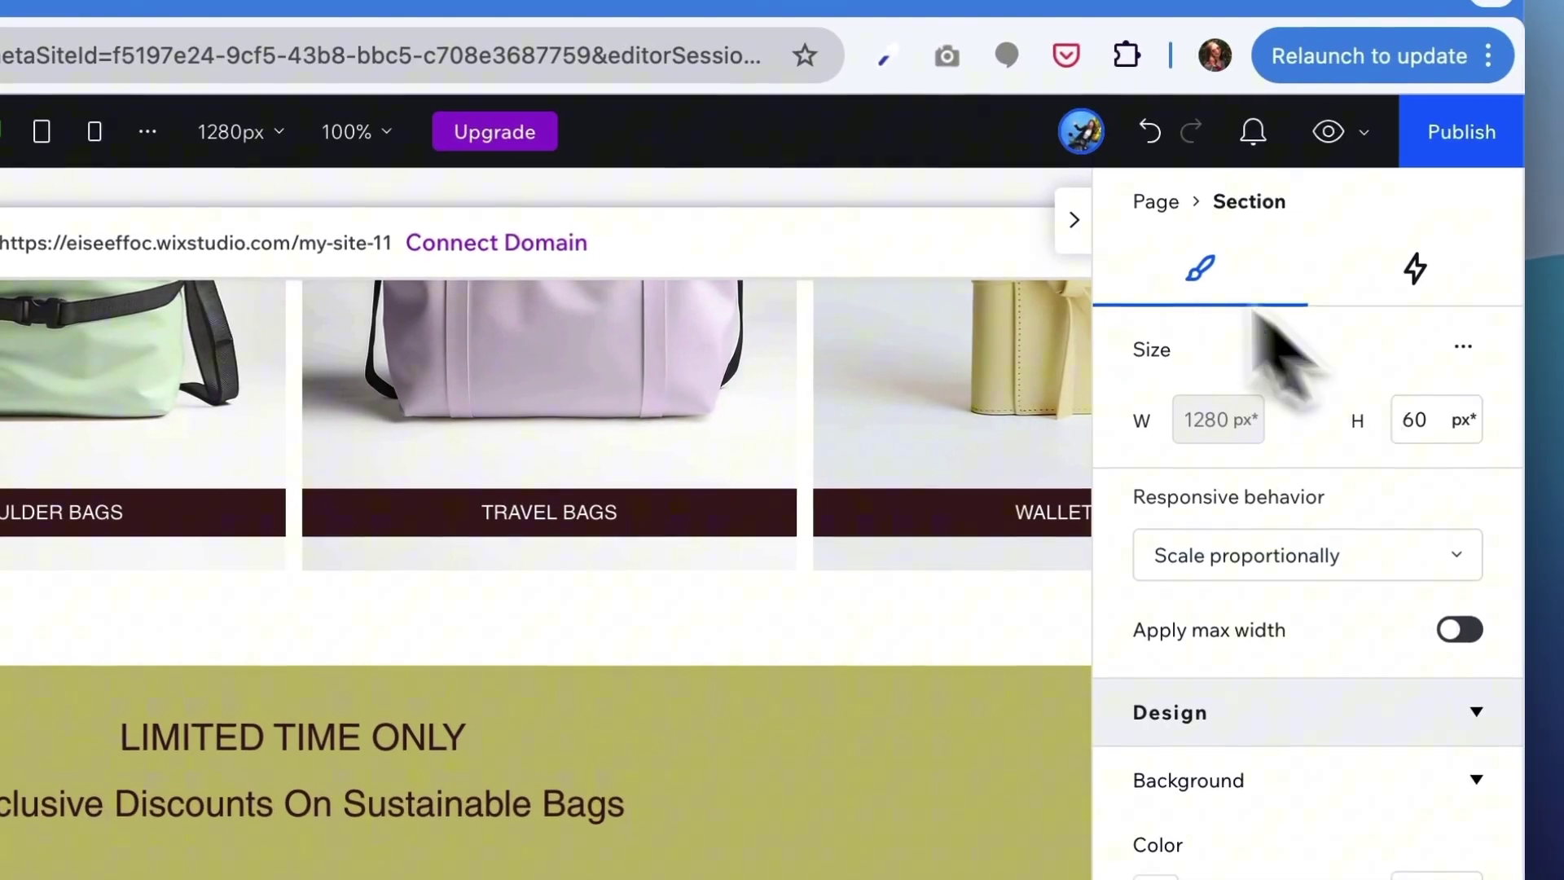
{"action": "left_click", "coordinate": [1069, 232]}
{"action": "scroll", "coordinate": [989, 562], "scroll_direction": "up", "scroll_amount": 10}
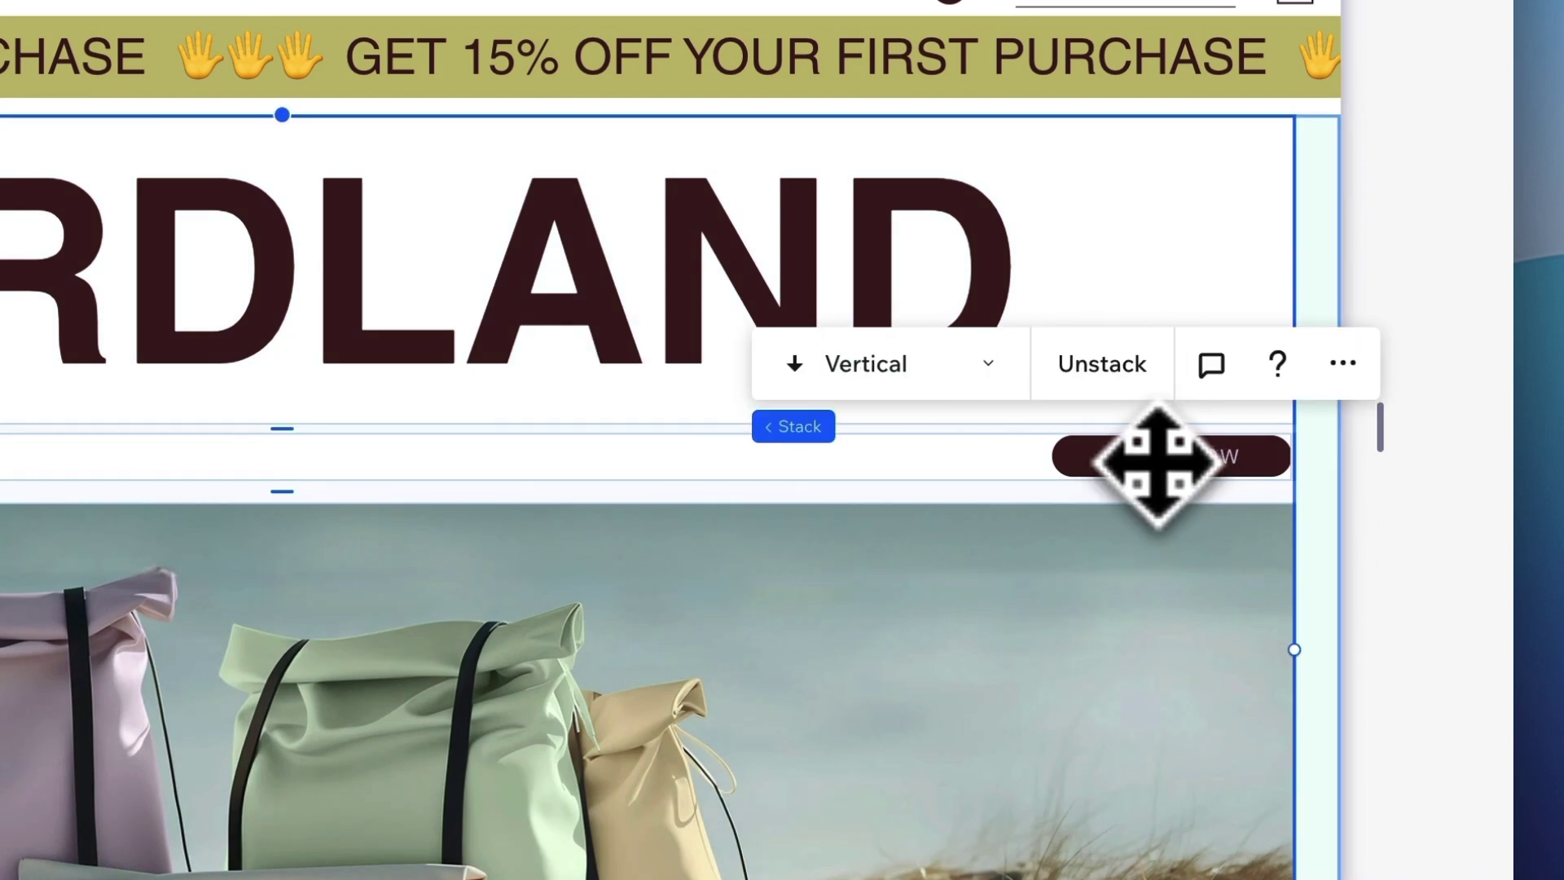
Select the hero's SHOP NOW button and inspect its background fill colour in the Design settings.
{"action": "double_click", "coordinate": [1156, 458]}
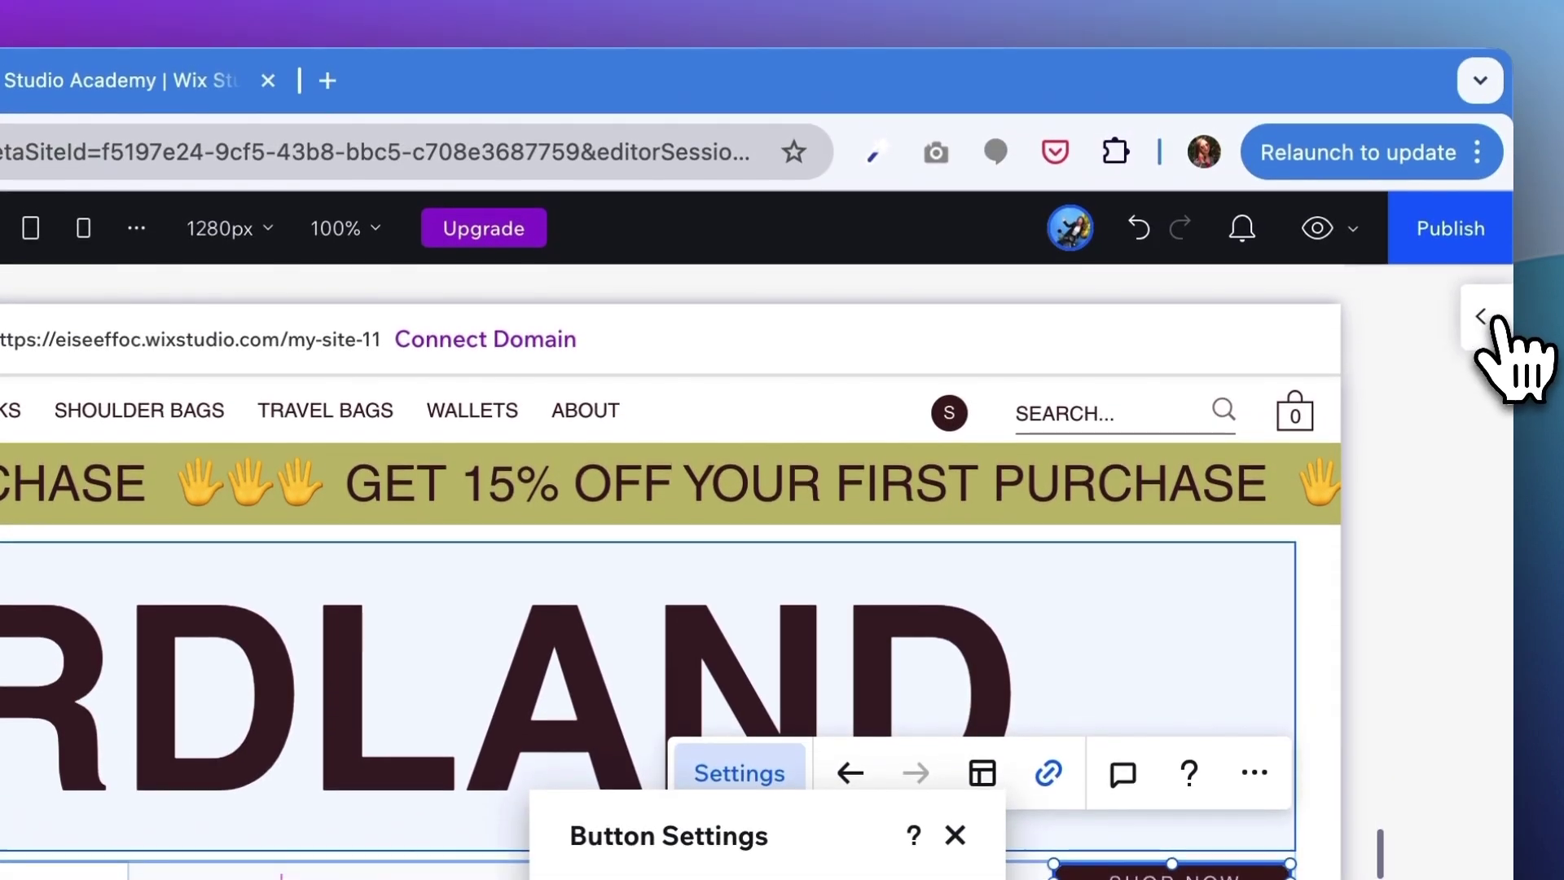
{"action": "left_click", "coordinate": [1495, 6]}
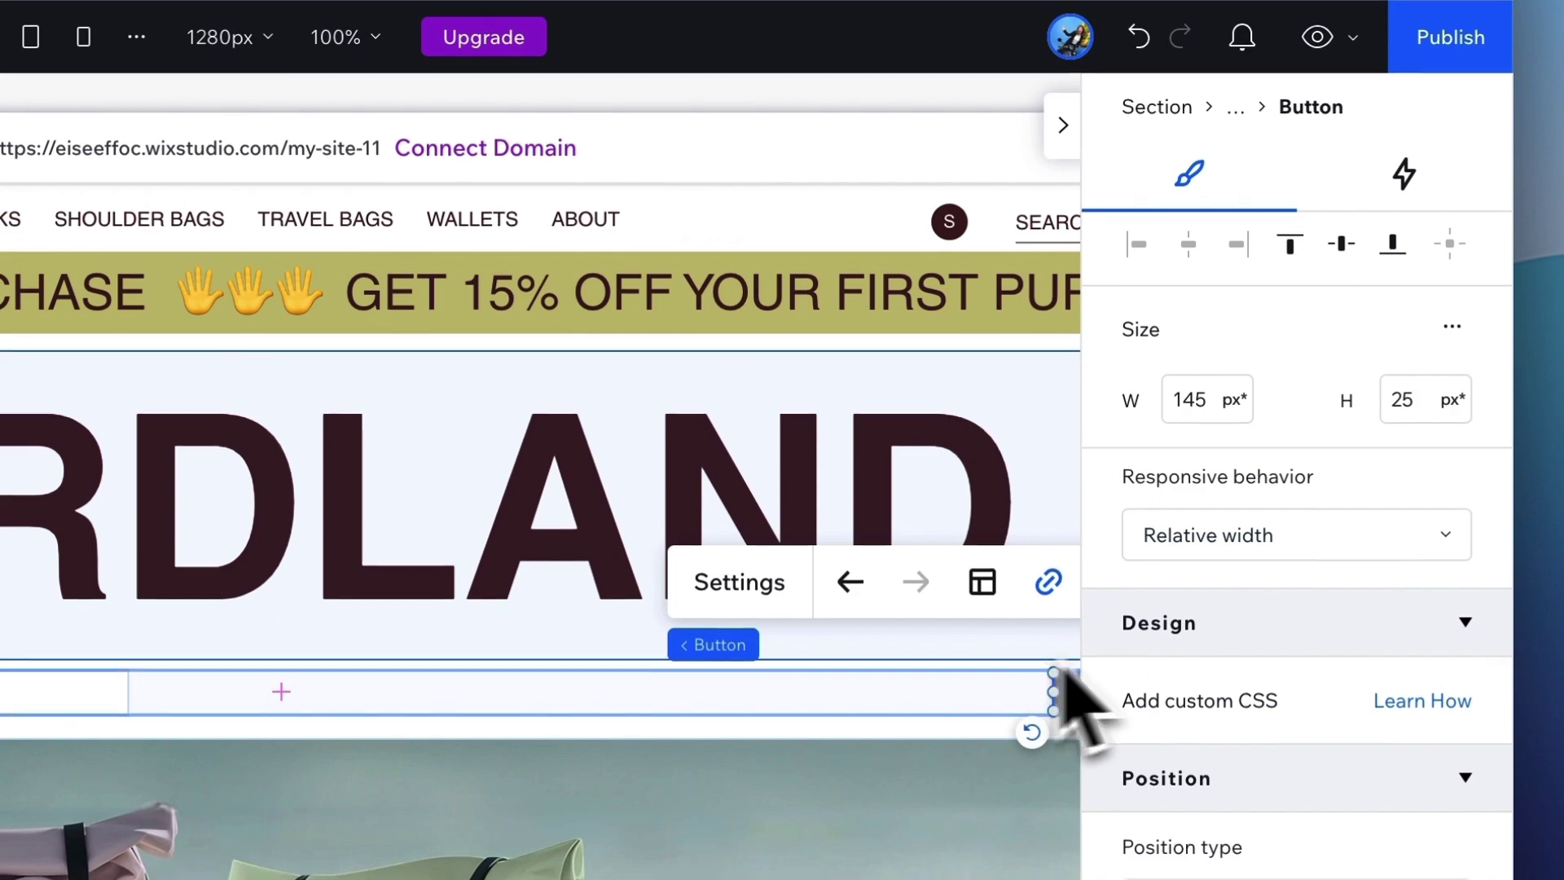
{"action": "left_click", "coordinate": [1284, 656]}
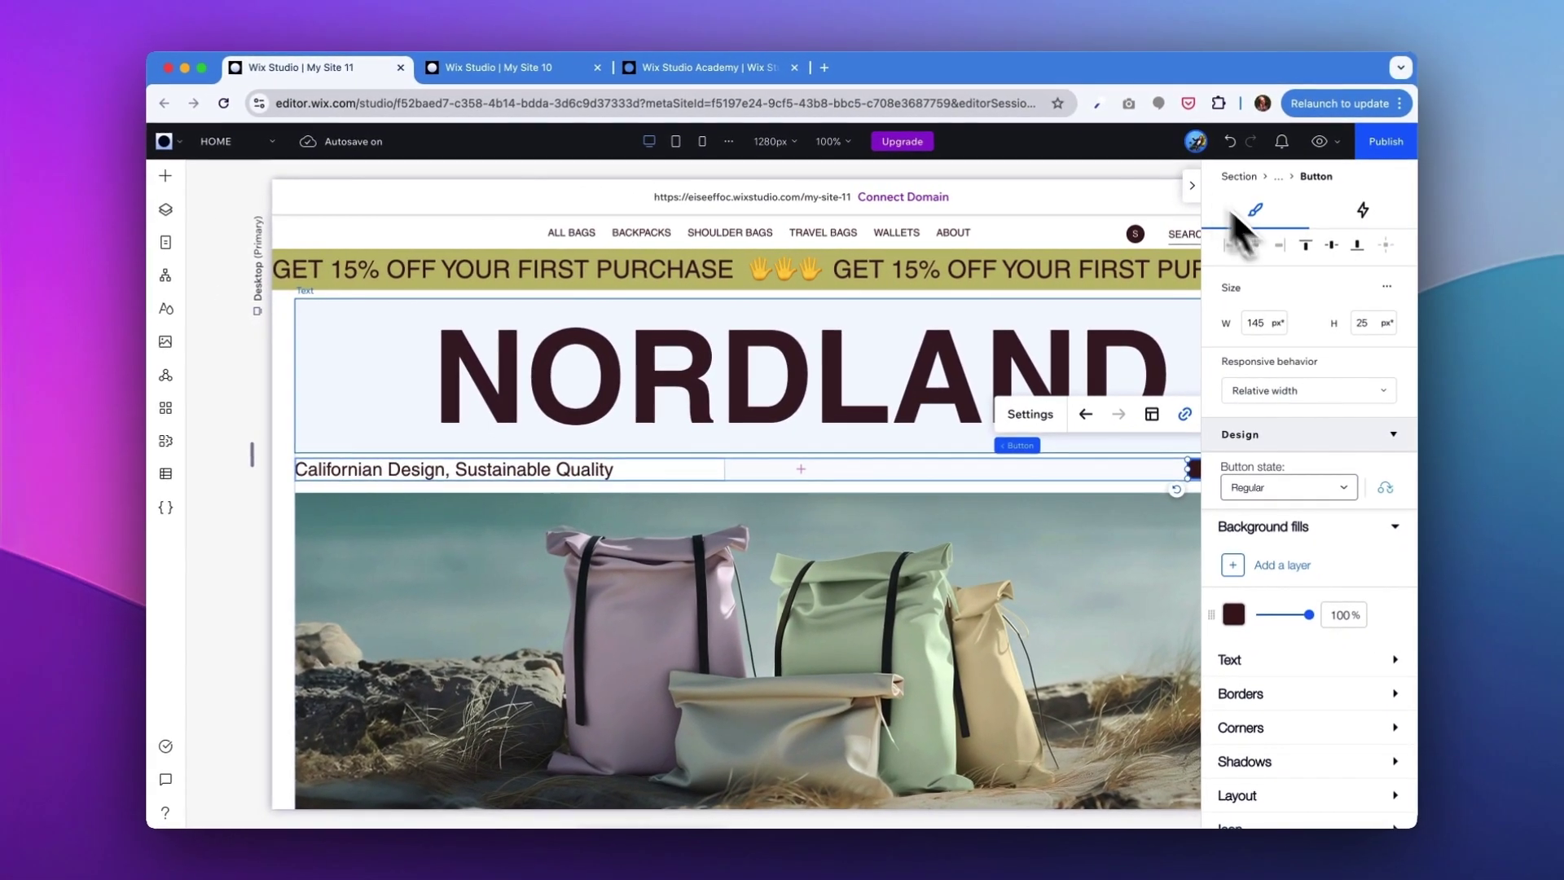
{"action": "scroll", "coordinate": [1322, 286], "scroll_direction": "down", "scroll_amount": 5}
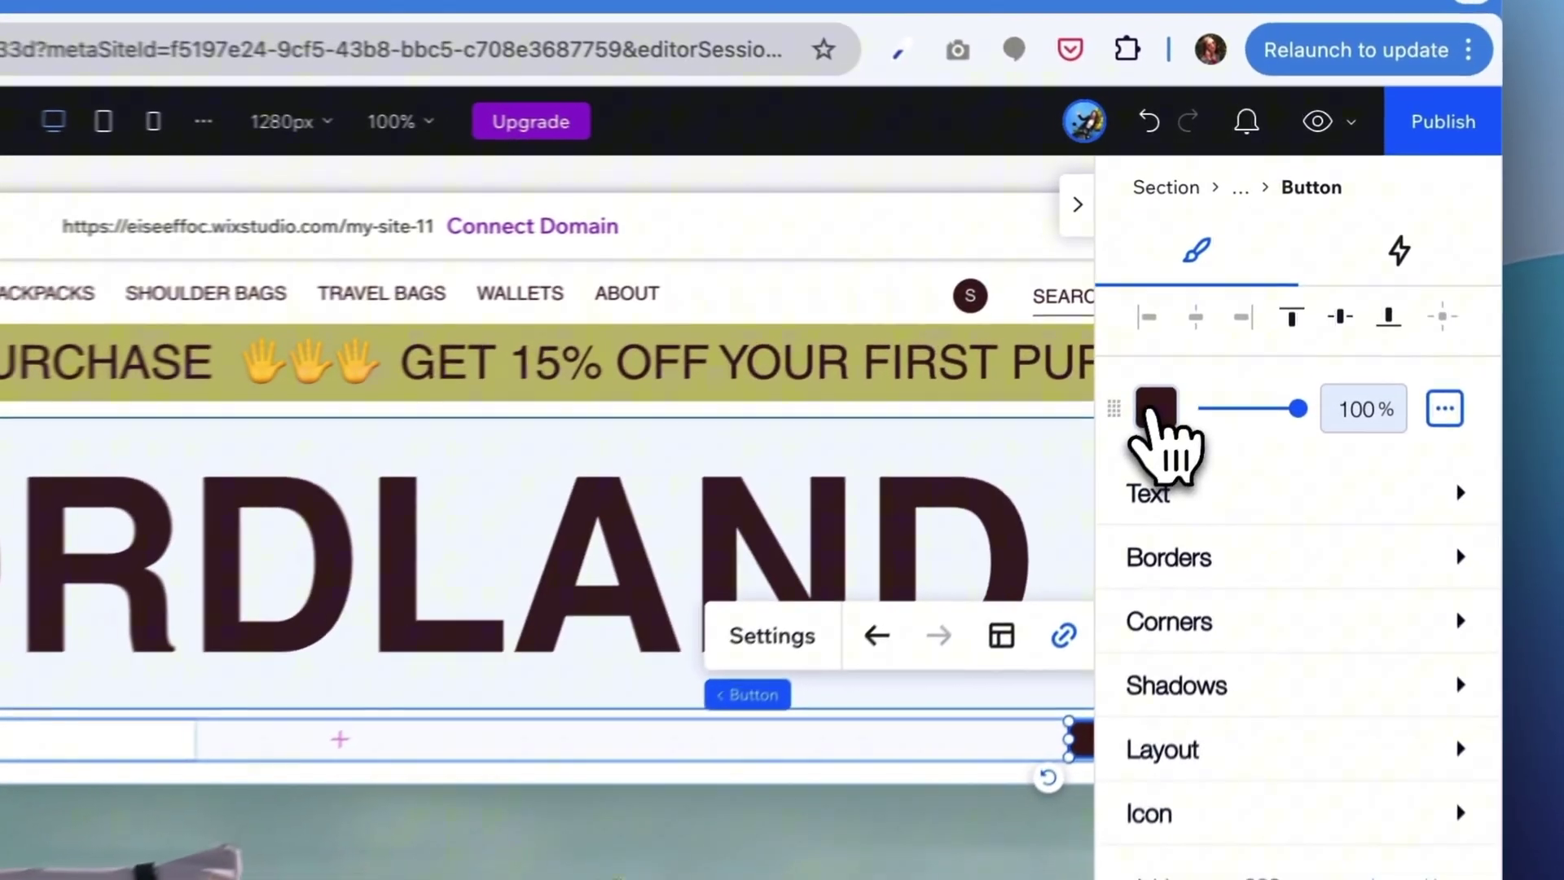
{"action": "left_click", "coordinate": [1234, 294]}
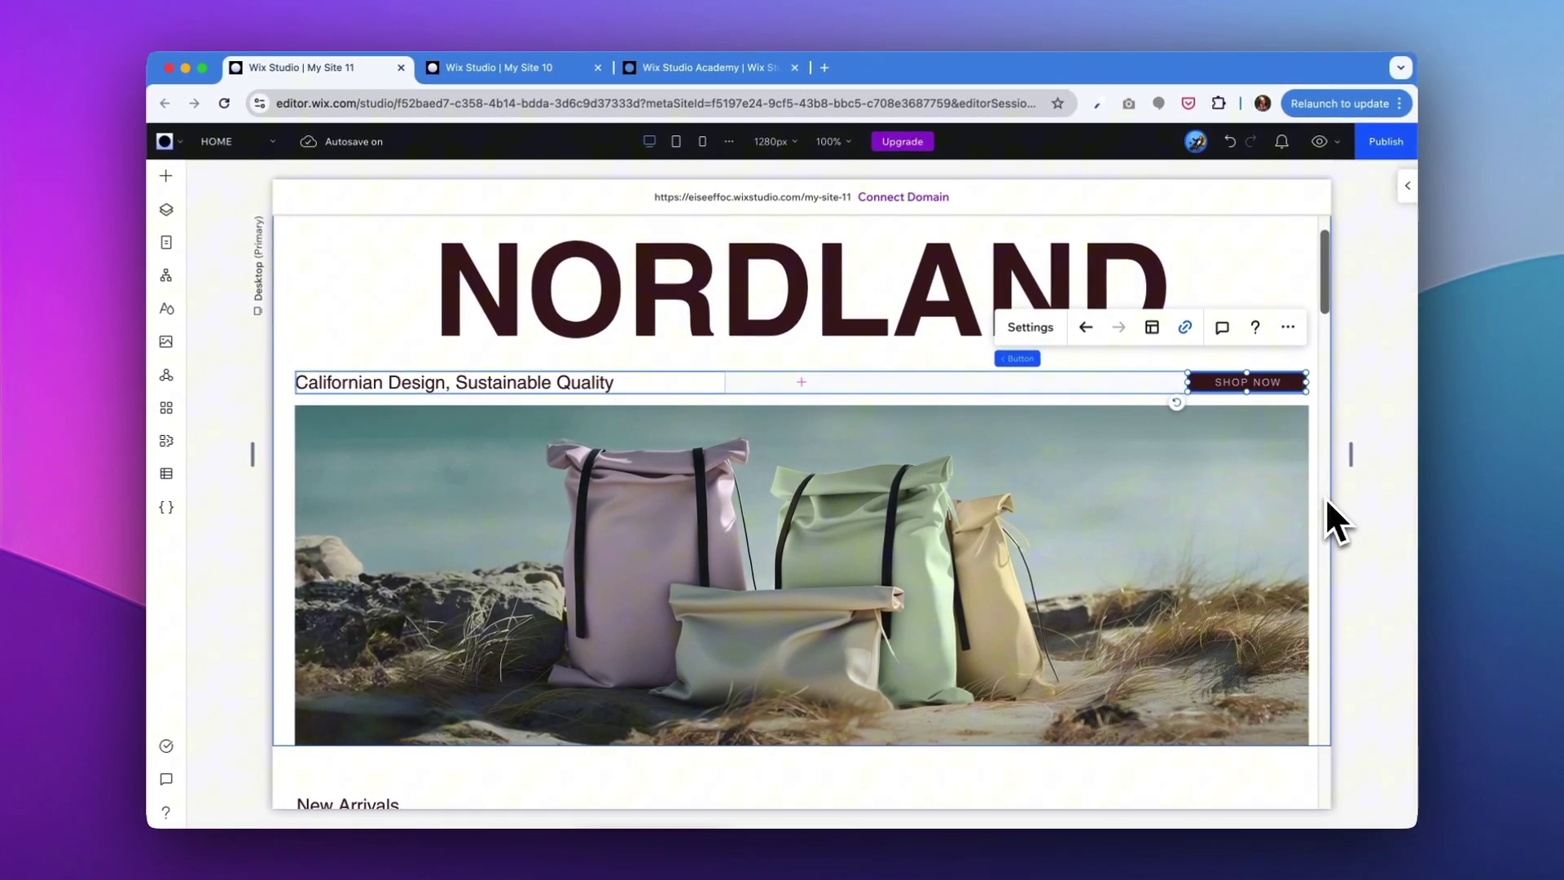
{"action": "scroll", "coordinate": [1327, 497], "scroll_direction": "down", "scroll_amount": 5}
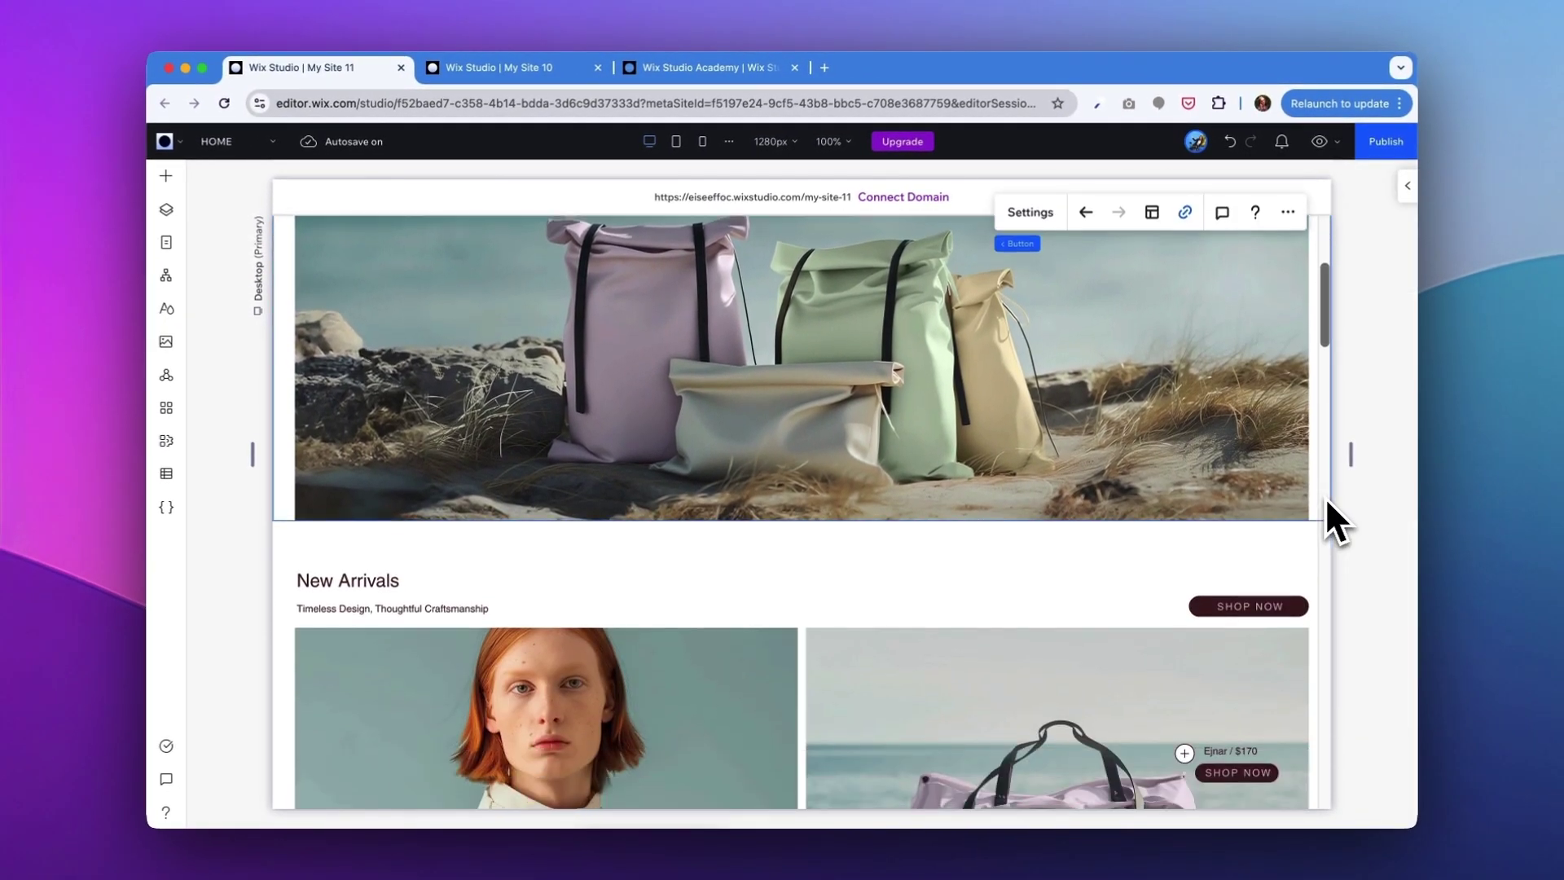
{"action": "scroll", "coordinate": [1326, 497], "scroll_direction": "up", "scroll_amount": 5}
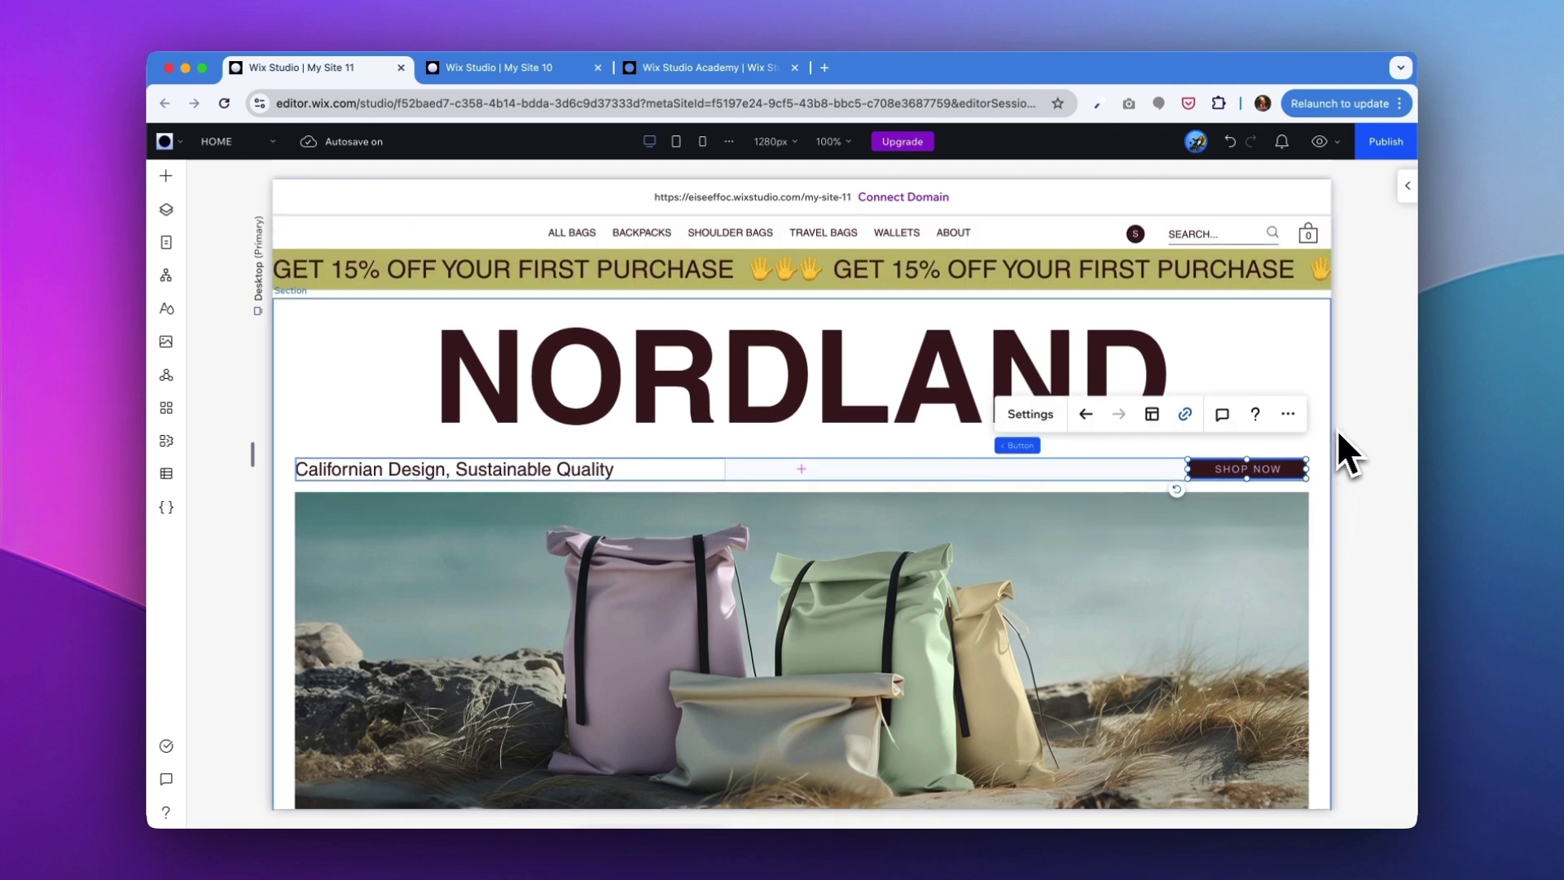
In Site Styles, change palette Color 6 from maroon #451B1E to dark green #3C4C24.
{"action": "left_click", "coordinate": [1387, 375]}
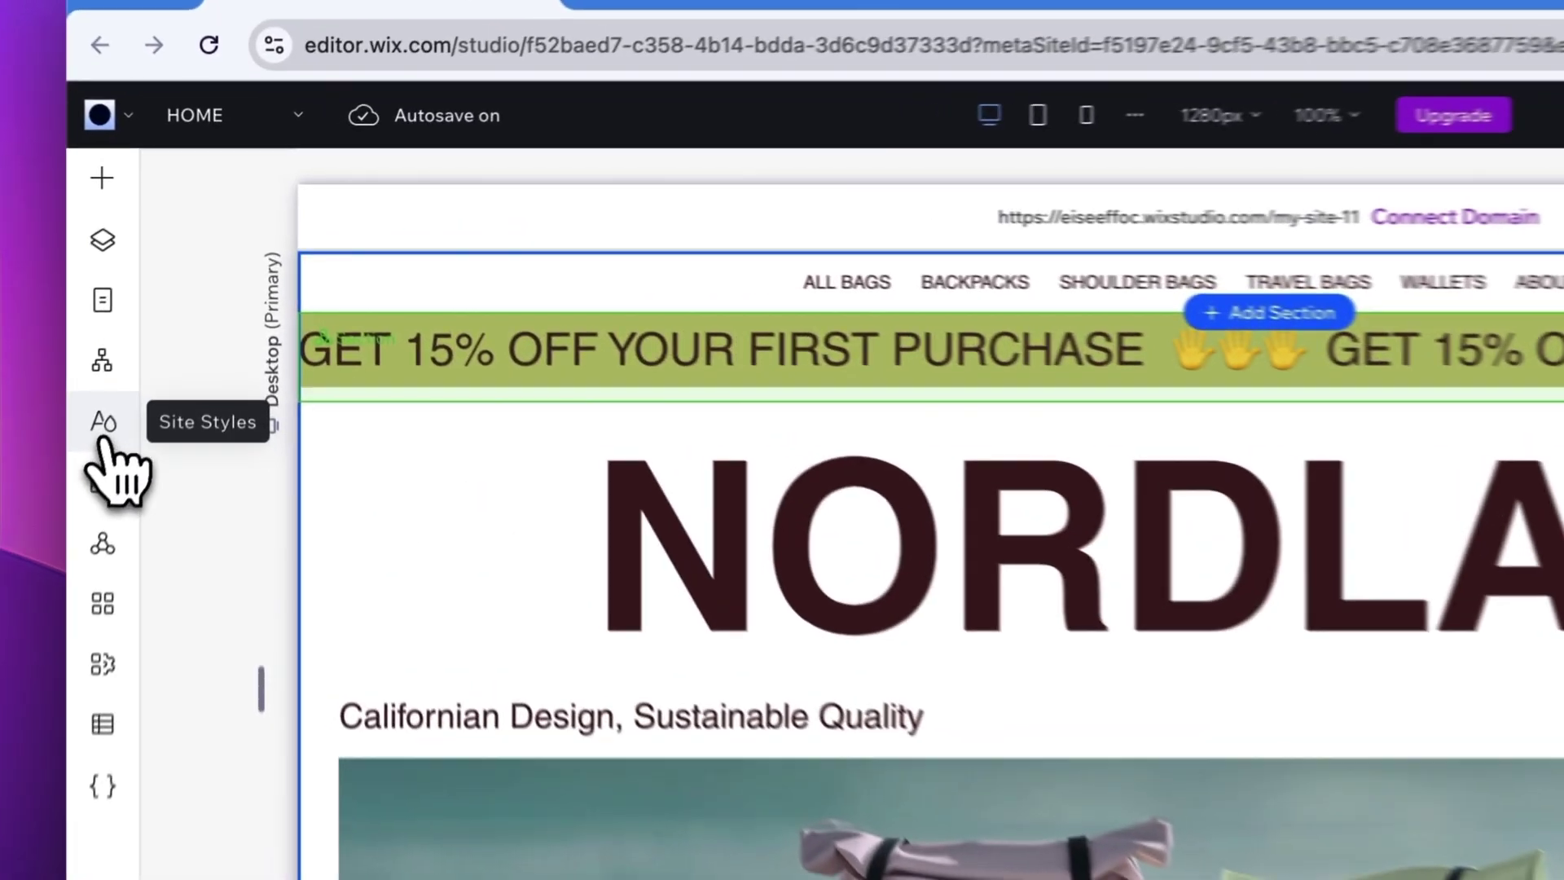
{"action": "left_click", "coordinate": [167, 313]}
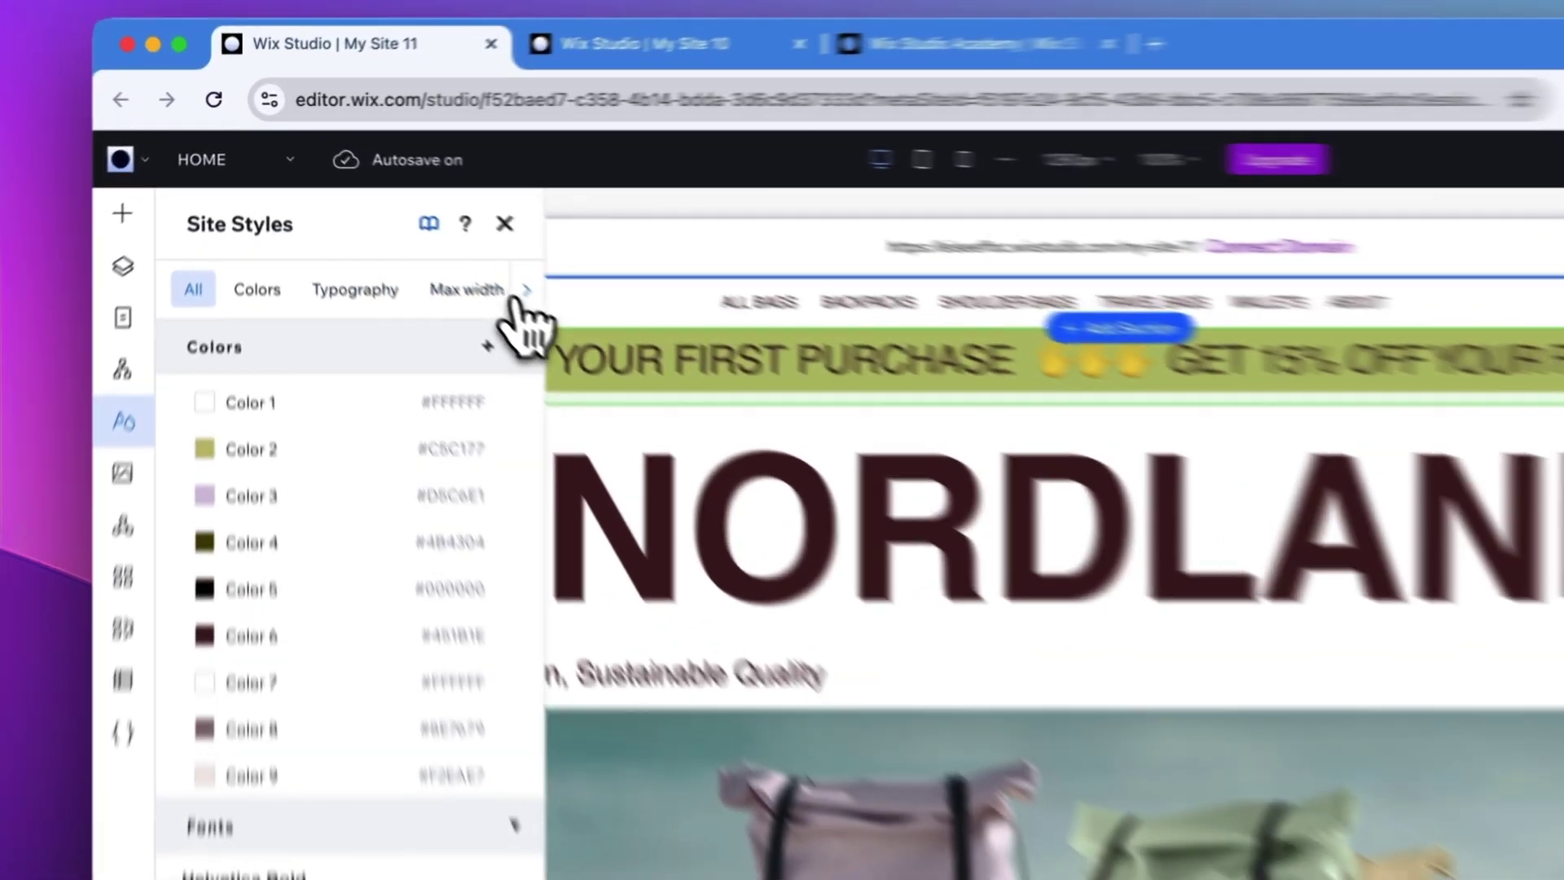
{"action": "left_click", "coordinate": [522, 295]}
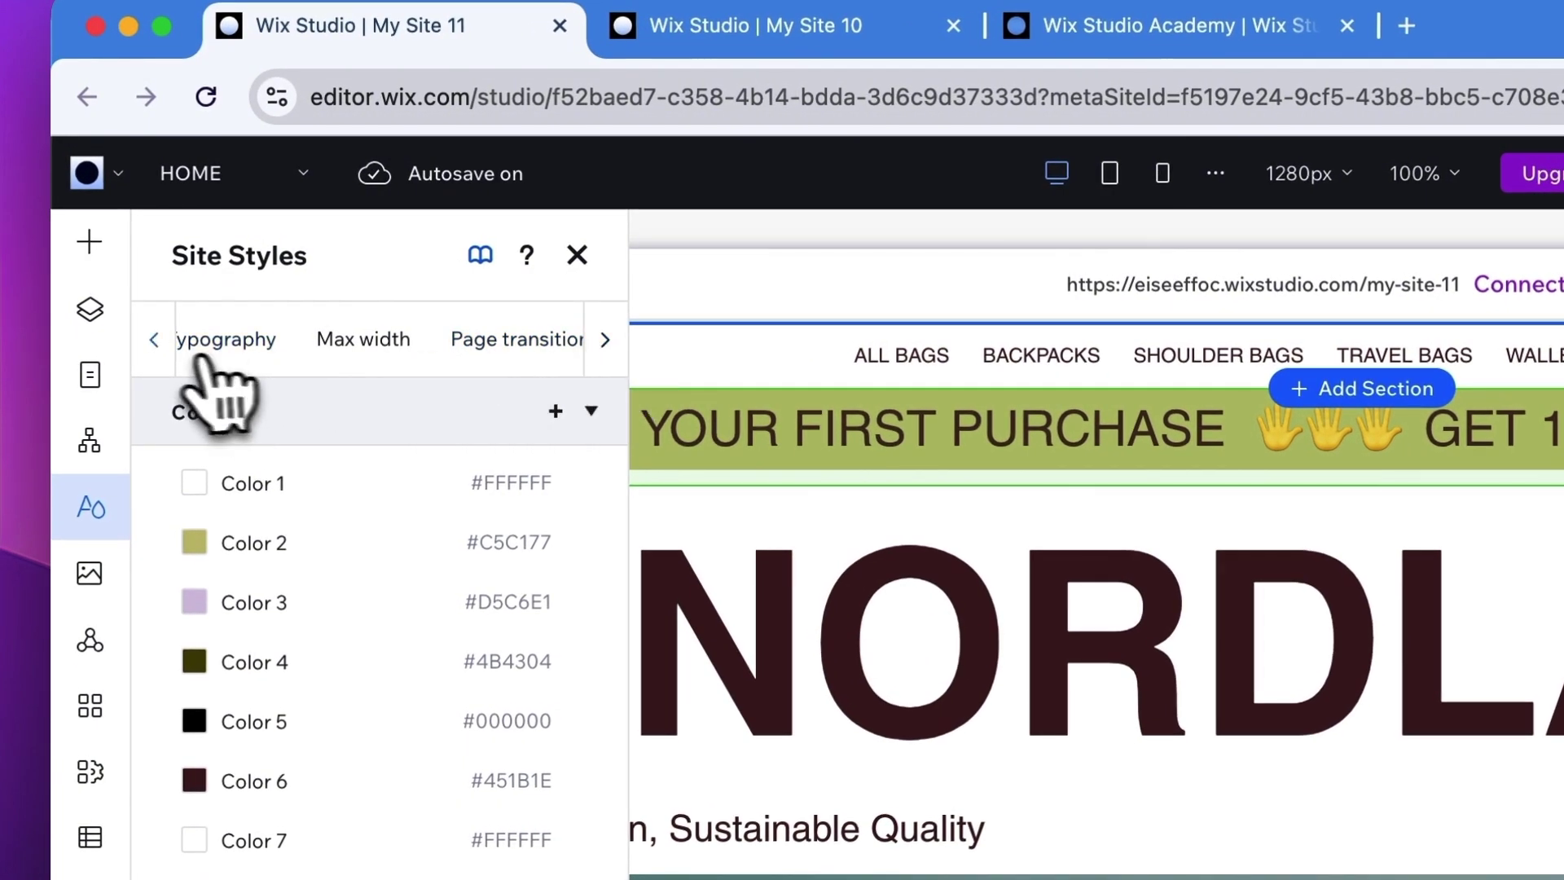
{"action": "left_click", "coordinate": [155, 339]}
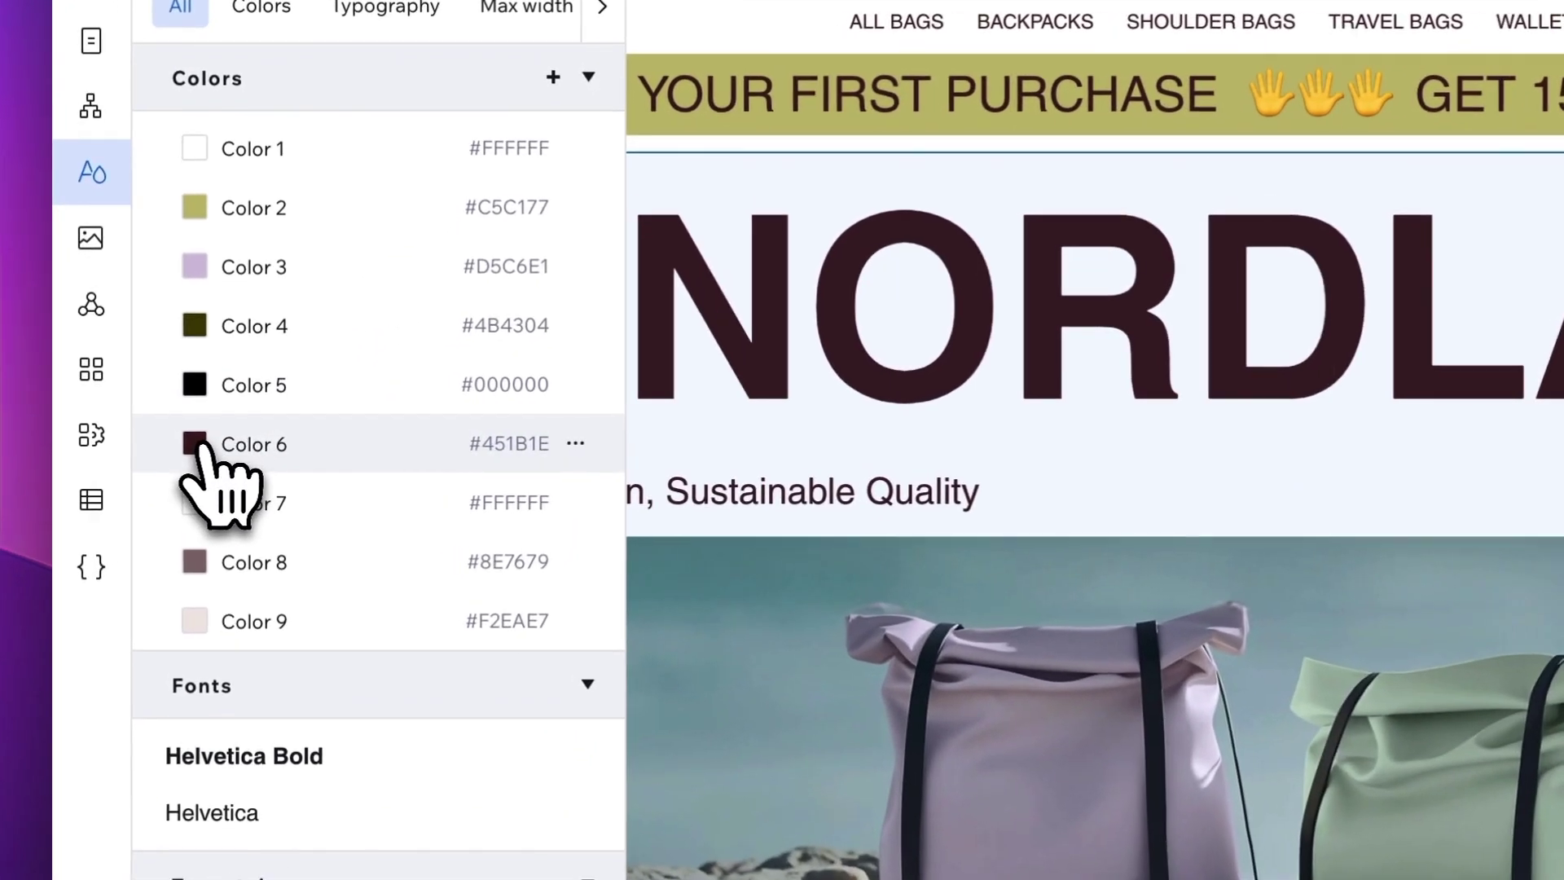
{"action": "left_click", "coordinate": [222, 445]}
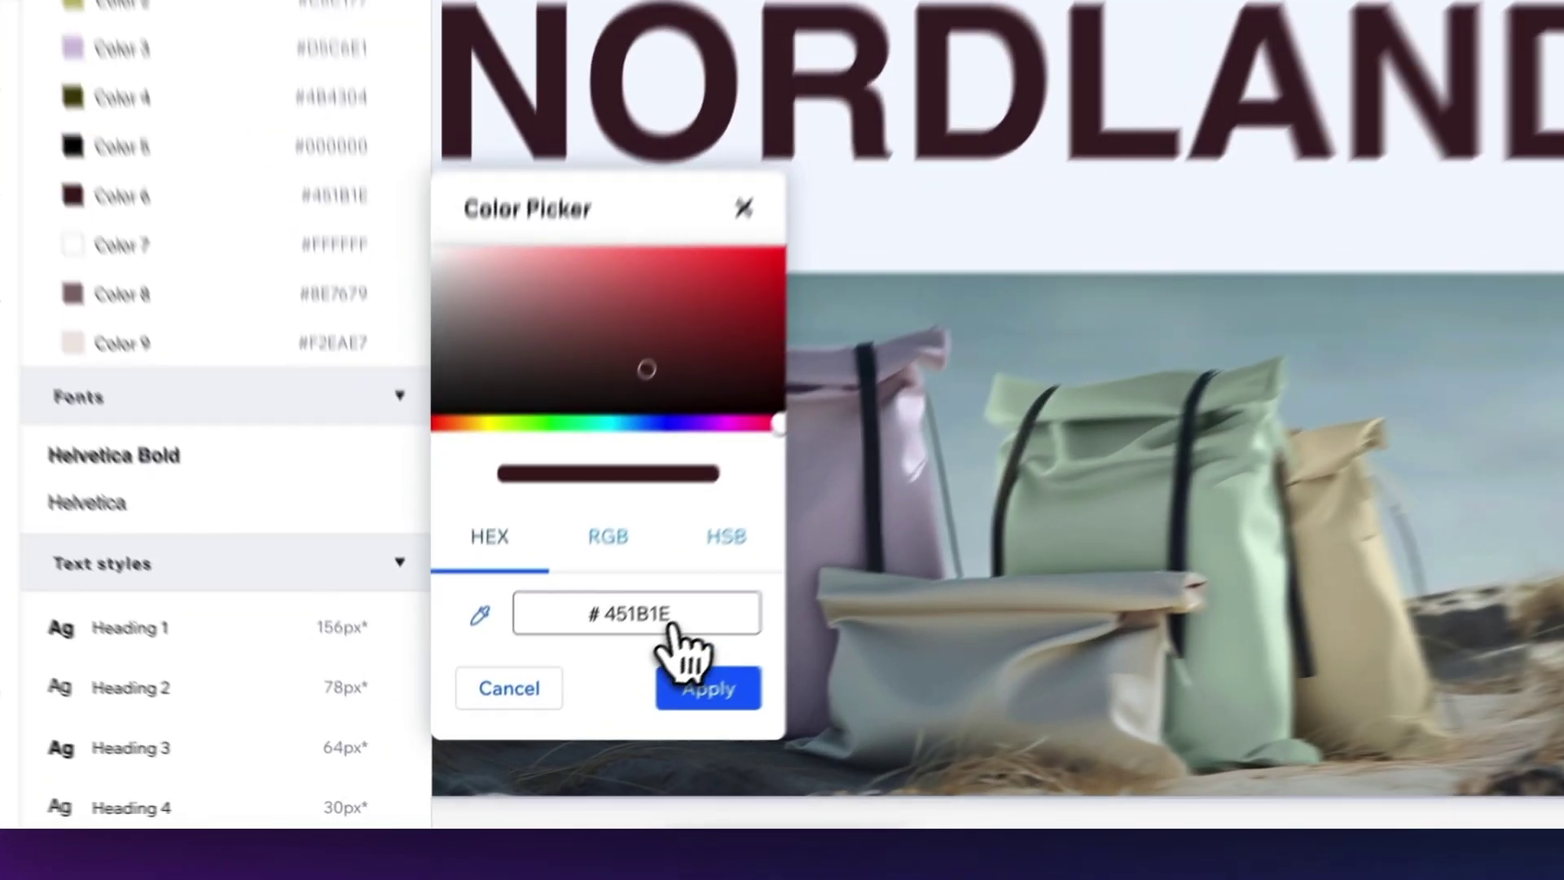
{"action": "double_click", "coordinate": [665, 614]}
{"action": "type", "text": "3C4C24"}
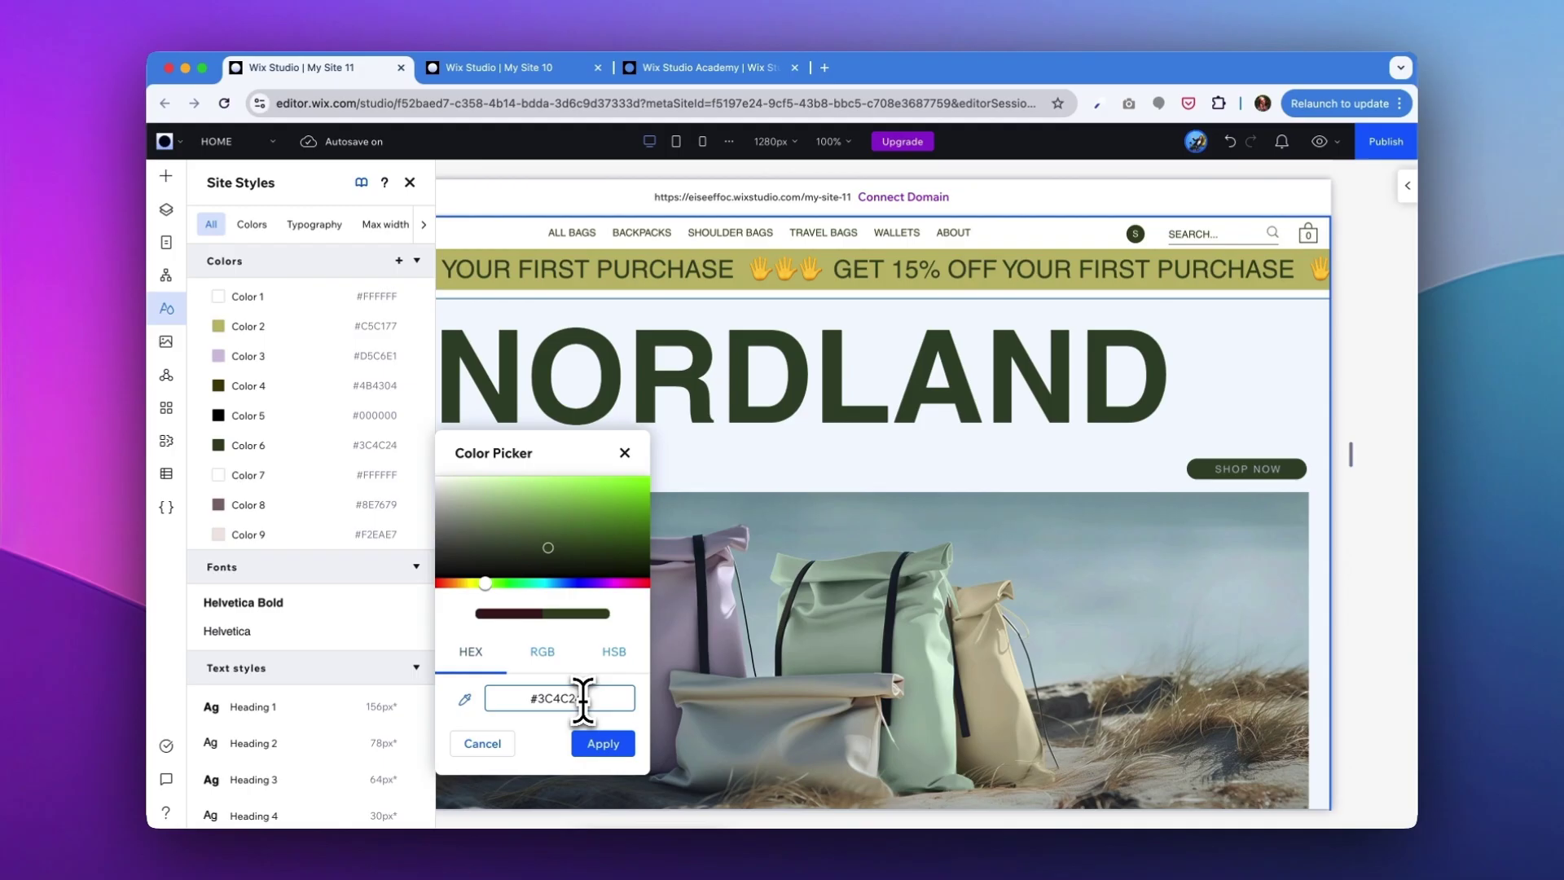
{"action": "left_click", "coordinate": [604, 743]}
{"action": "left_click", "coordinate": [1319, 140]}
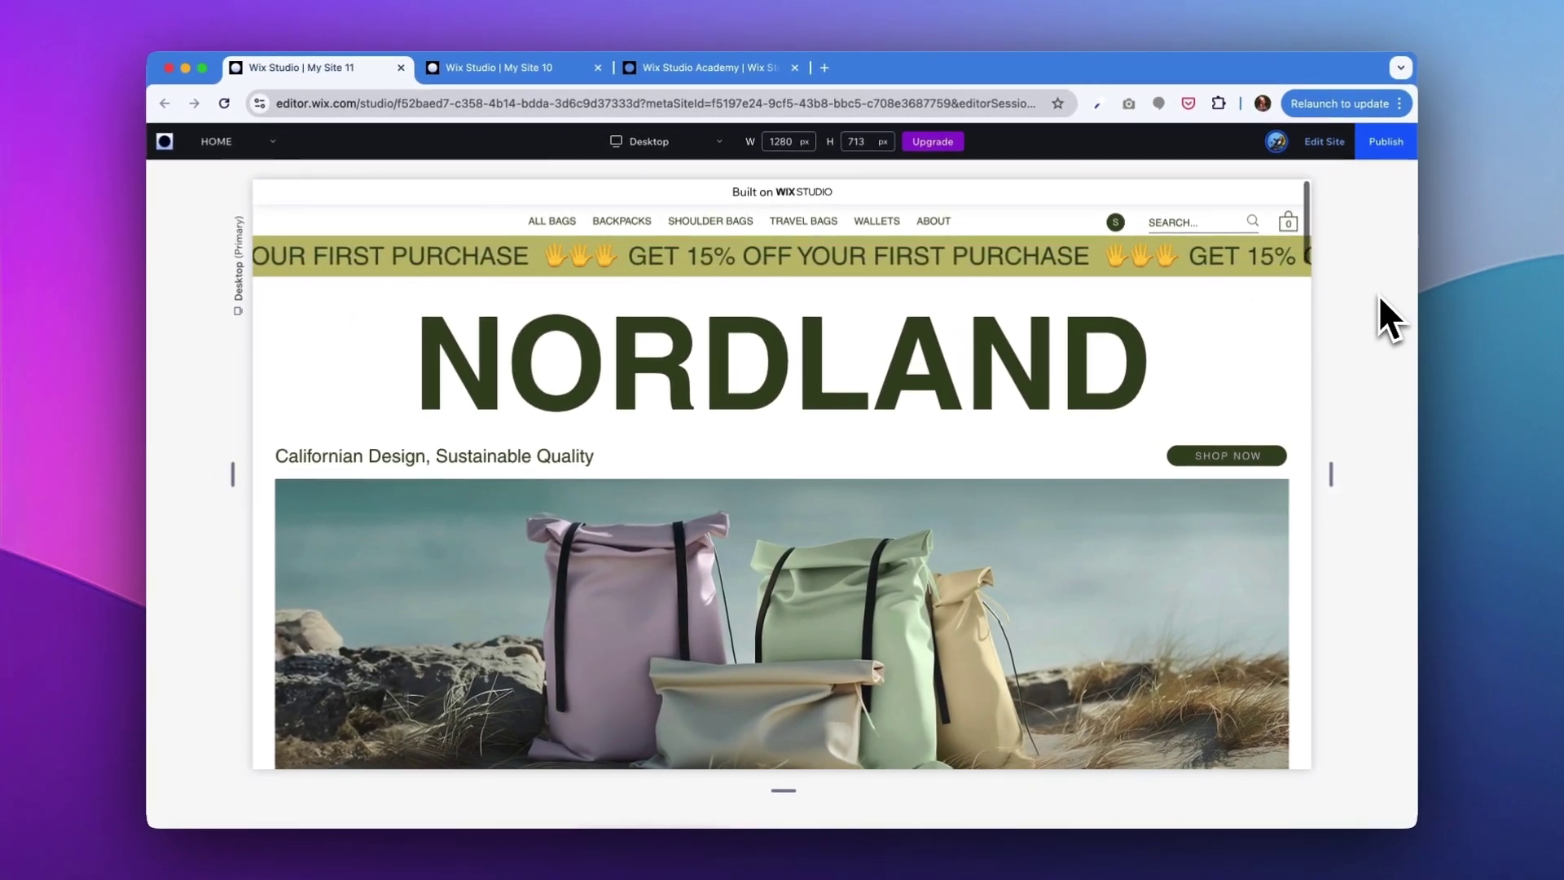
{"action": "scroll", "coordinate": [1379, 299], "scroll_direction": "down", "scroll_amount": 2}
{"action": "scroll", "coordinate": [1379, 295], "scroll_direction": "down", "scroll_amount": 3}
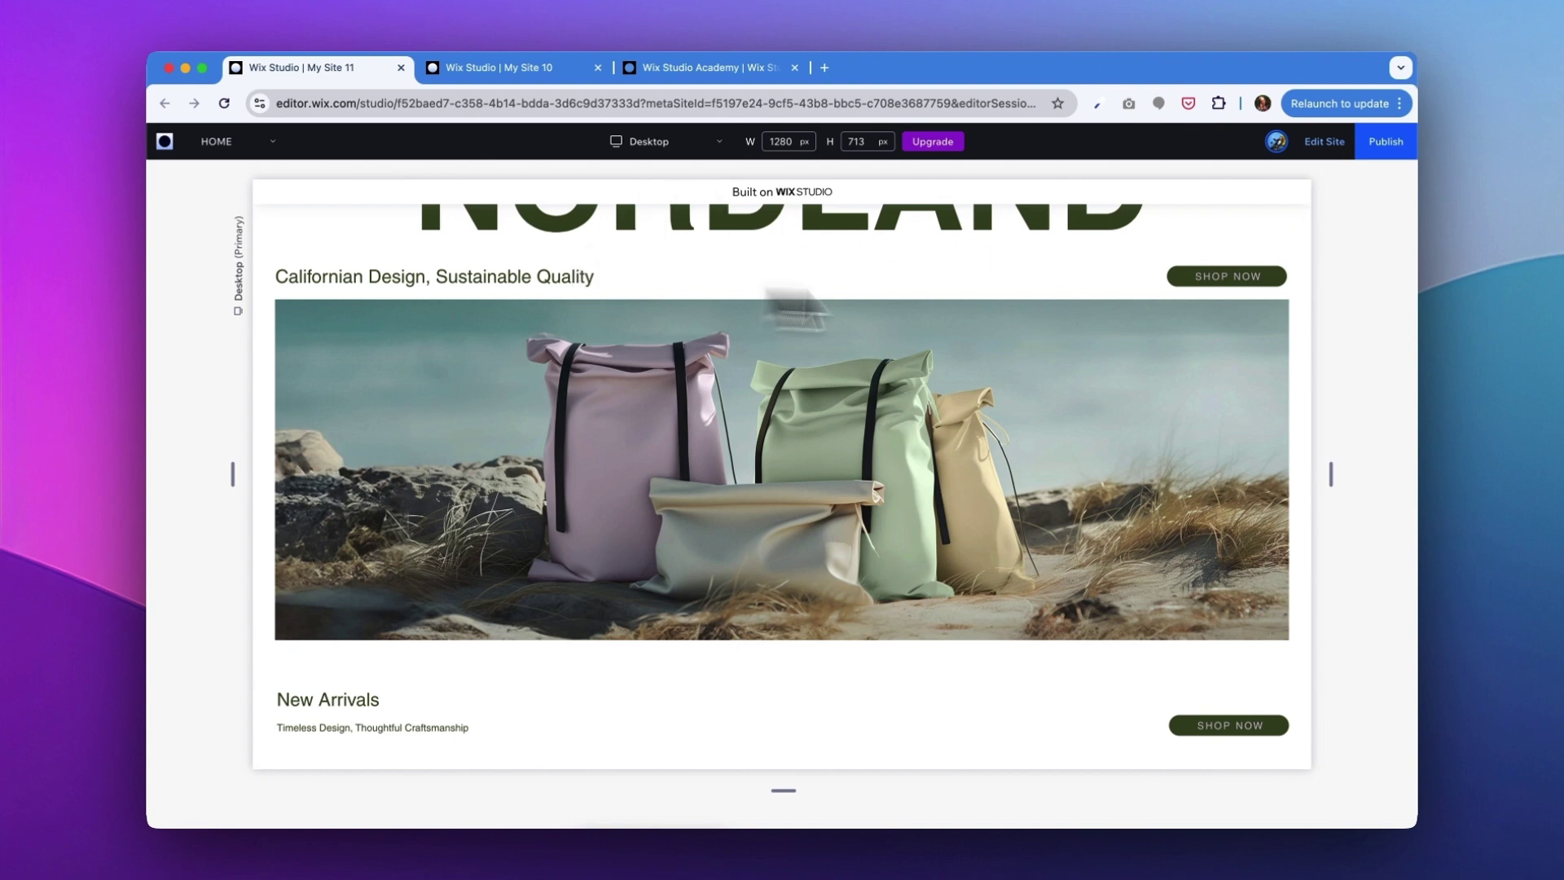
{"action": "scroll", "coordinate": [1303, 303], "scroll_direction": "down", "scroll_amount": 5}
{"action": "scroll", "coordinate": [1271, 489], "scroll_direction": "down", "scroll_amount": 10}
{"action": "scroll", "coordinate": [1267, 560], "scroll_direction": "down", "scroll_amount": 6}
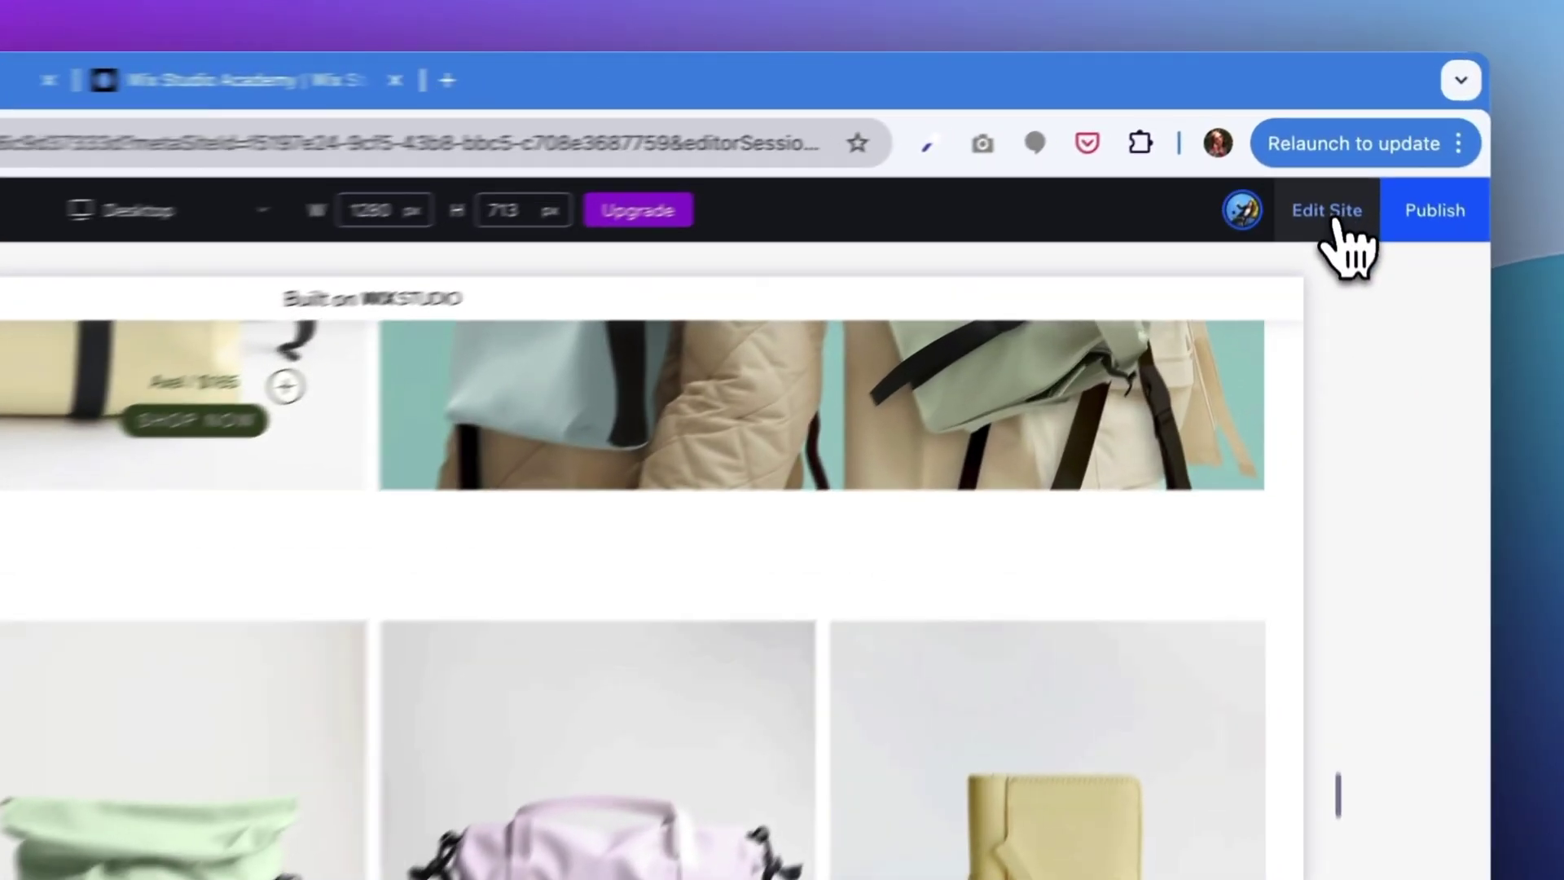
Back in the editor, hide the Announcement section with the GET 15% OFF banner via Layers.
{"action": "left_click", "coordinate": [1325, 141]}
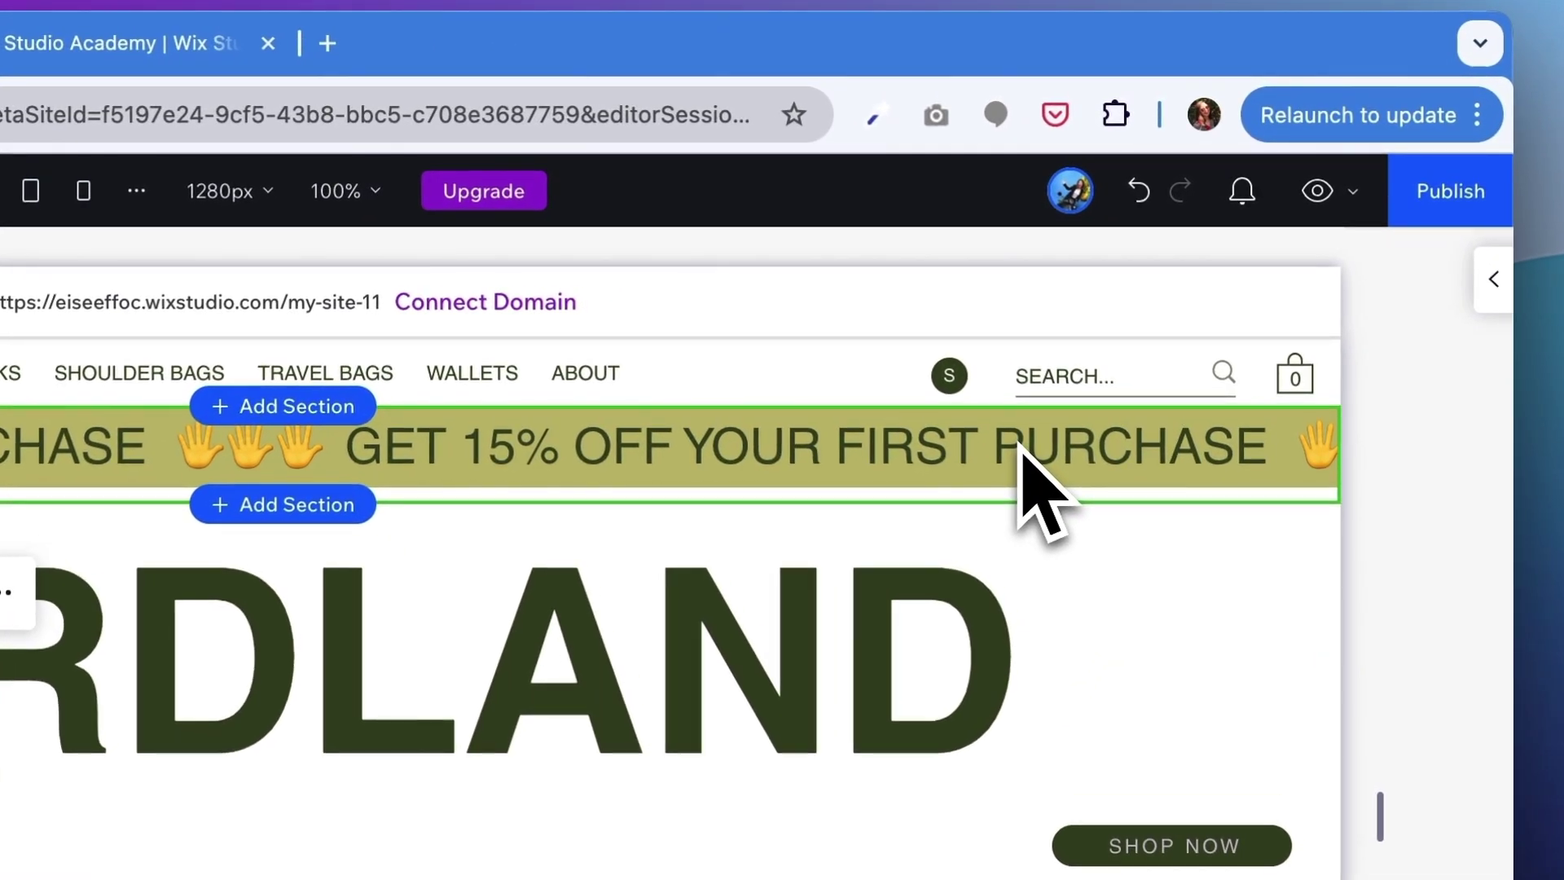
{"action": "left_click", "coordinate": [1049, 425]}
{"action": "left_click", "coordinate": [88, 322]}
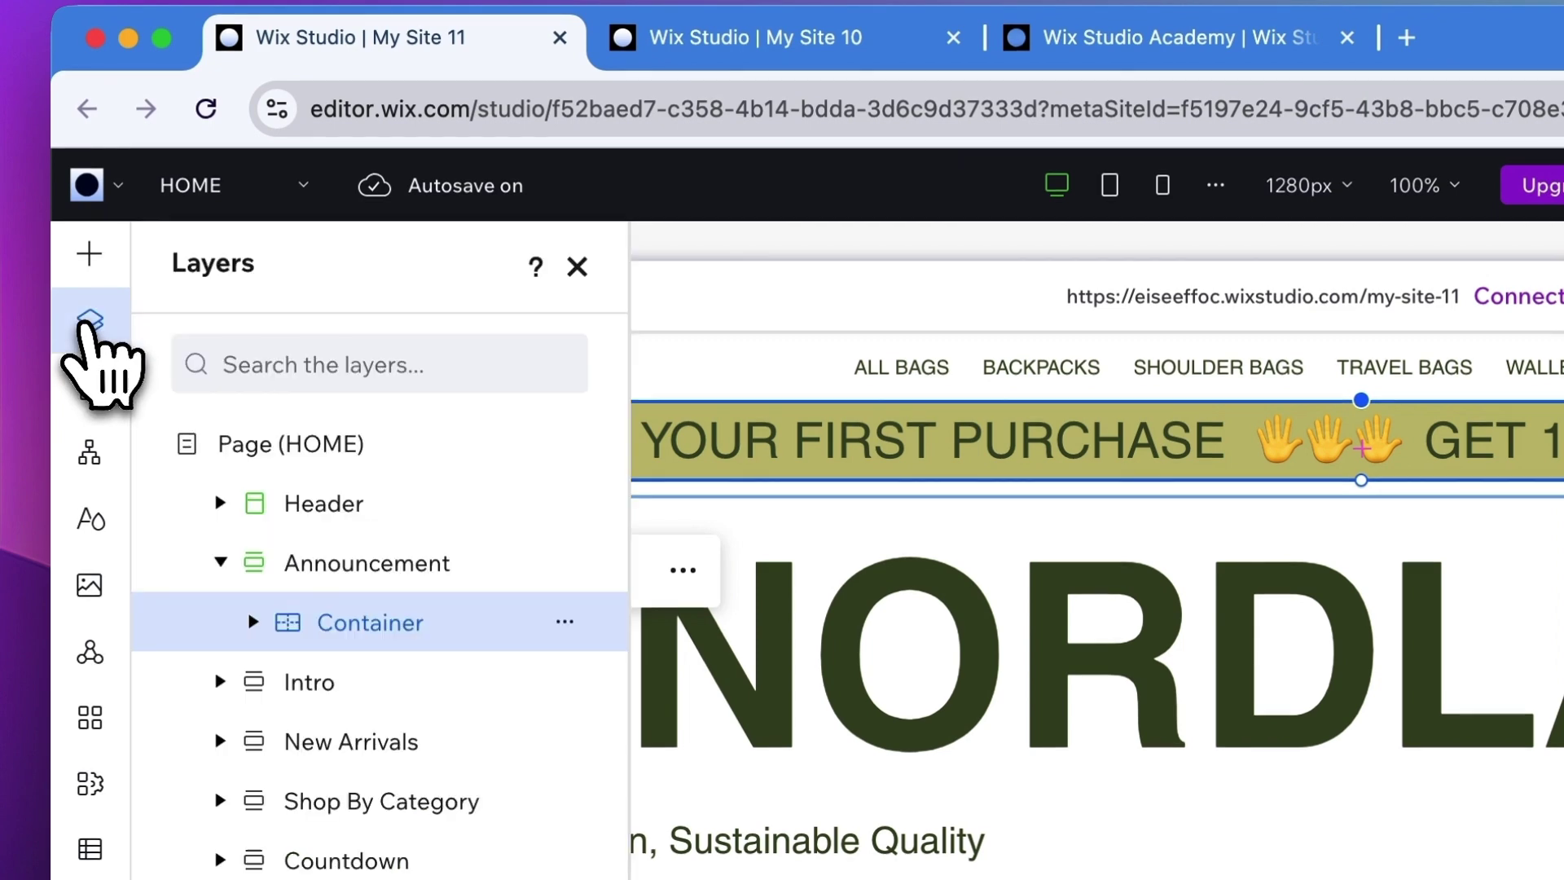
{"action": "left_click", "coordinate": [359, 568]}
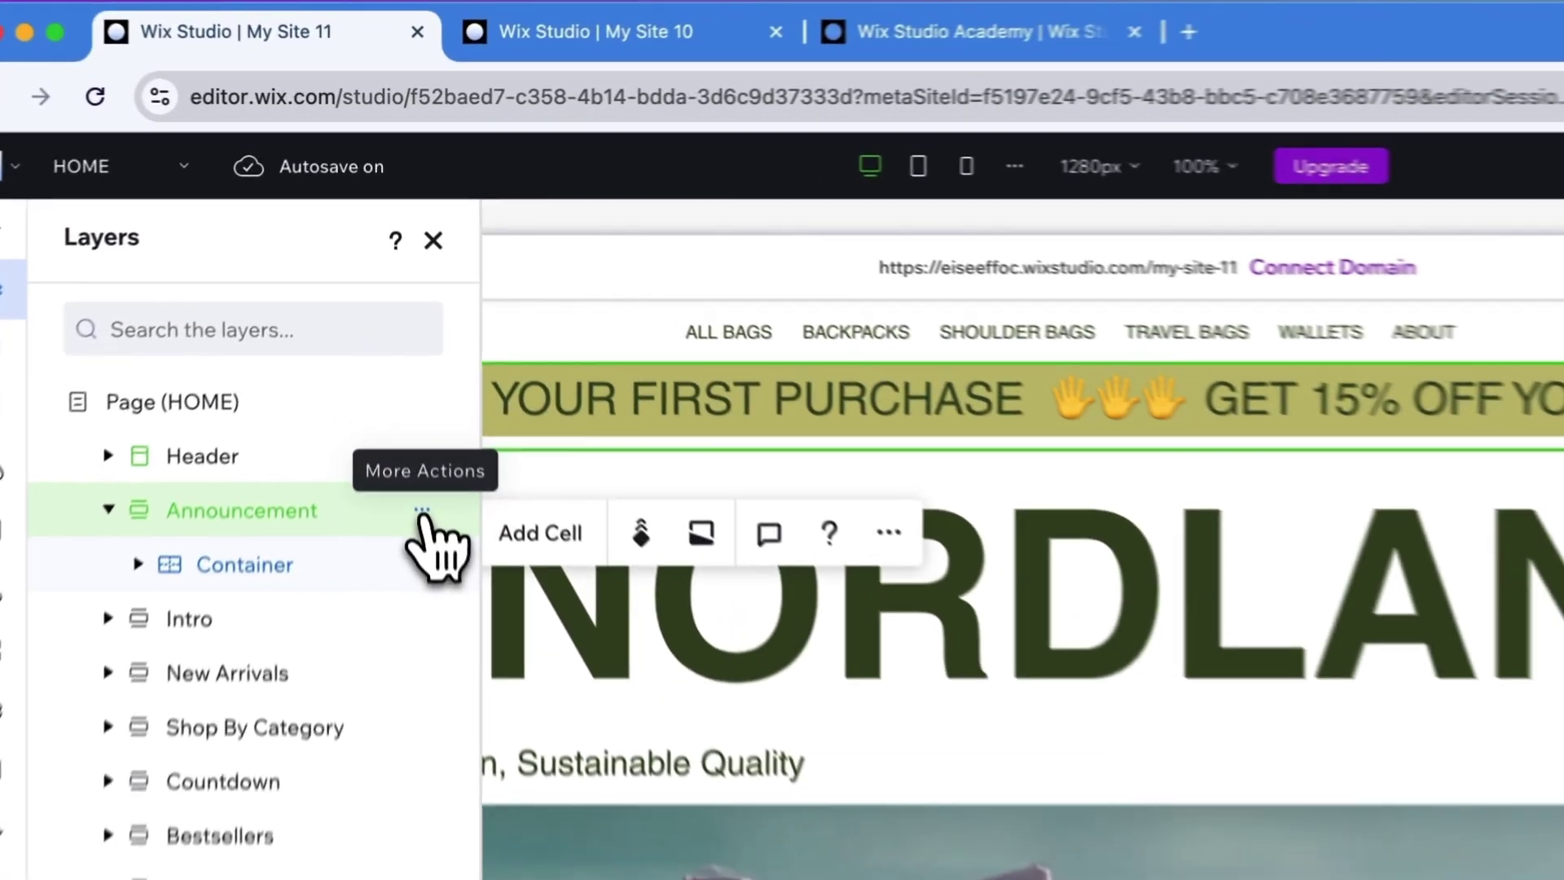
{"action": "left_click", "coordinate": [404, 332]}
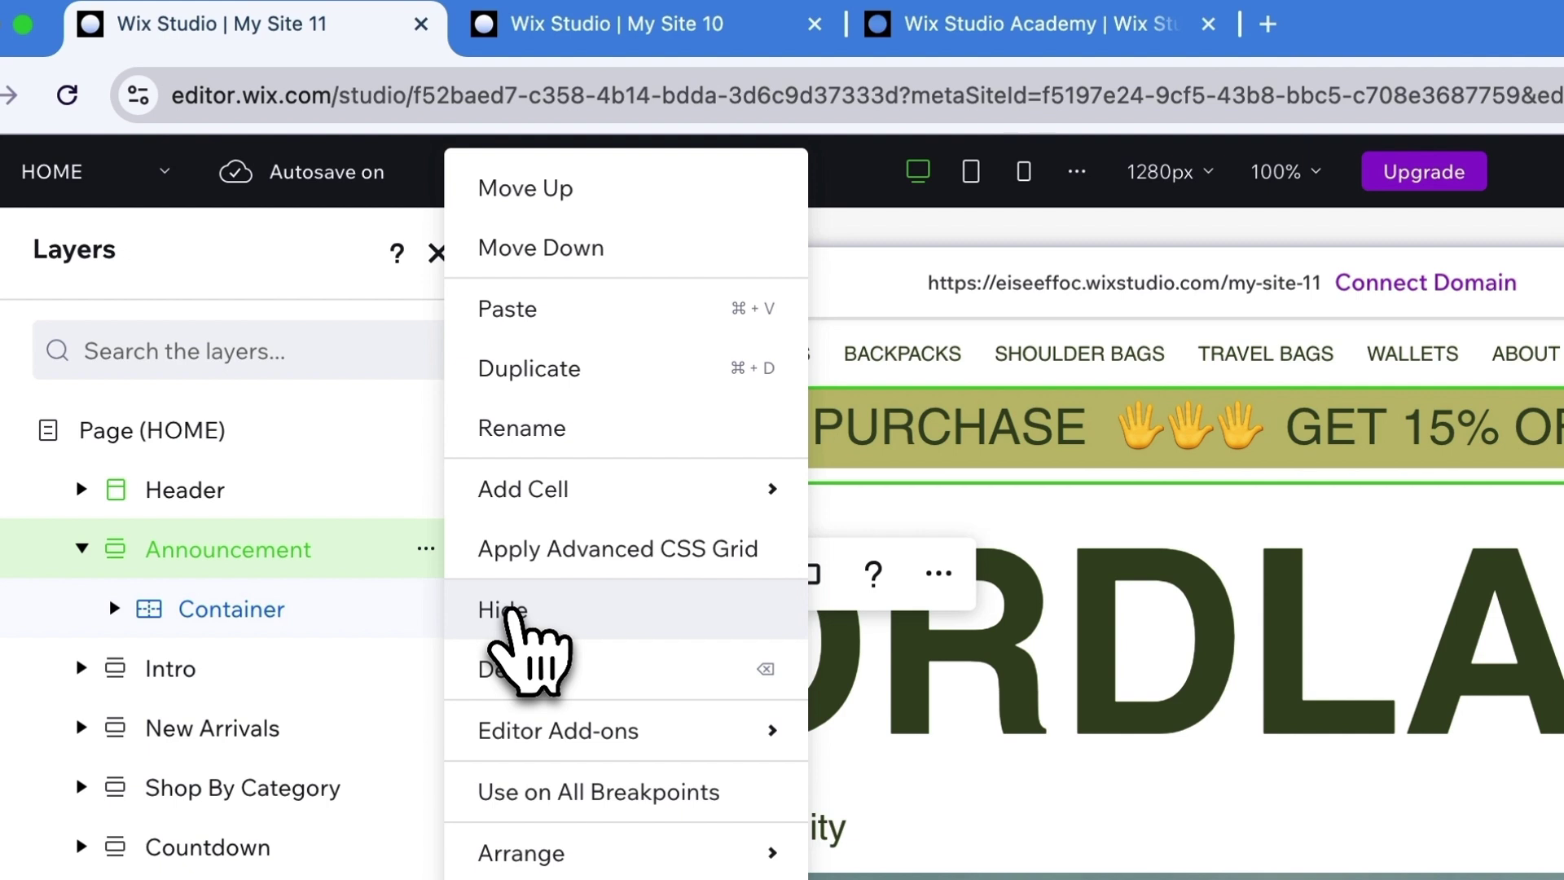
{"action": "left_click", "coordinate": [506, 613]}
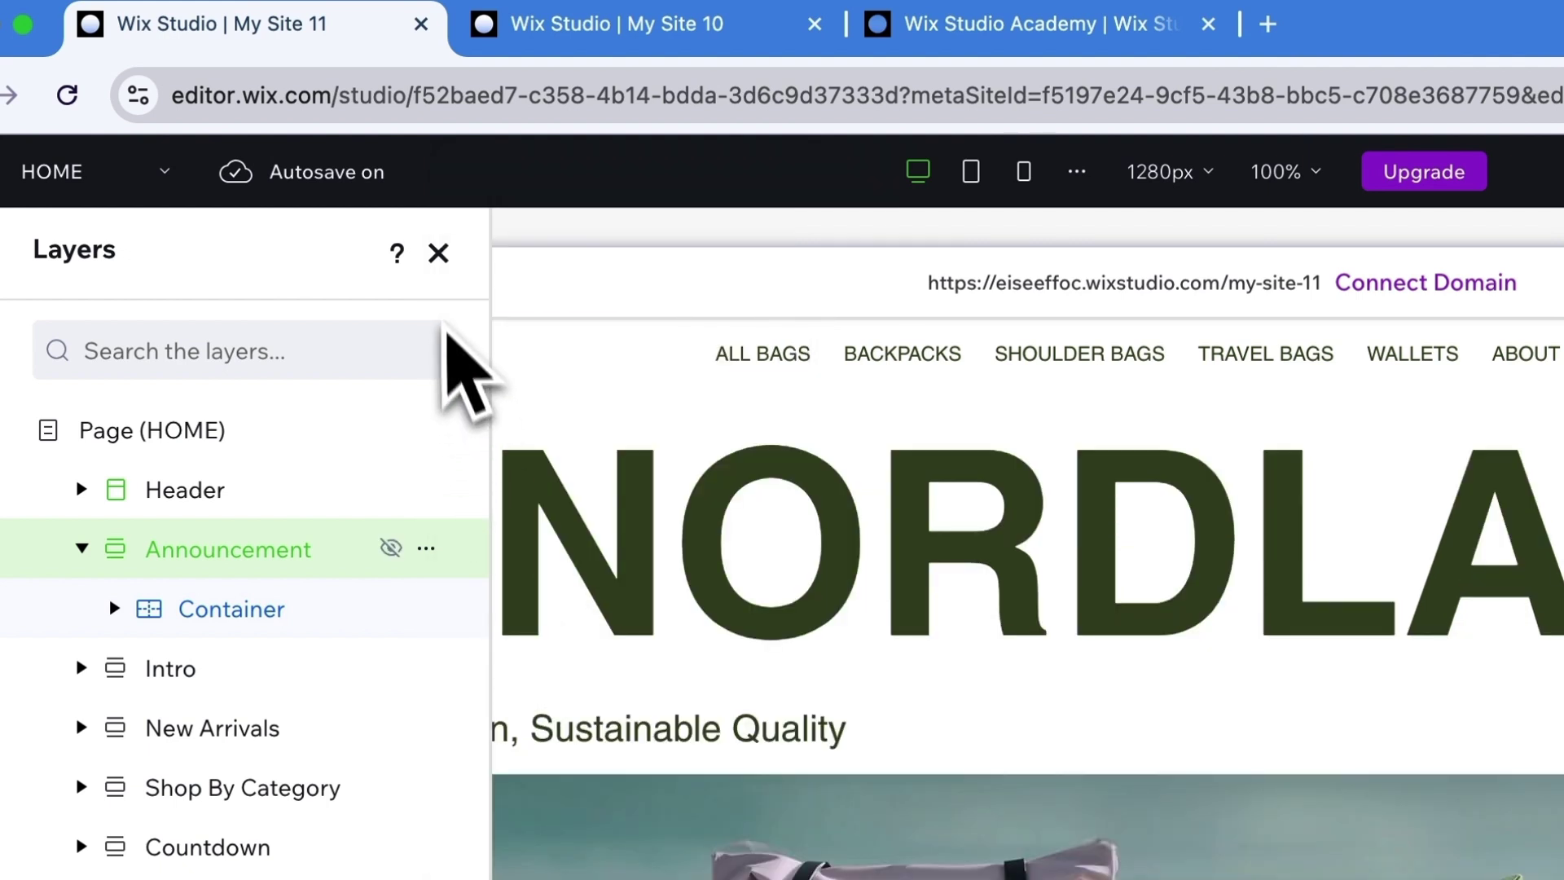
{"action": "left_click", "coordinate": [438, 253]}
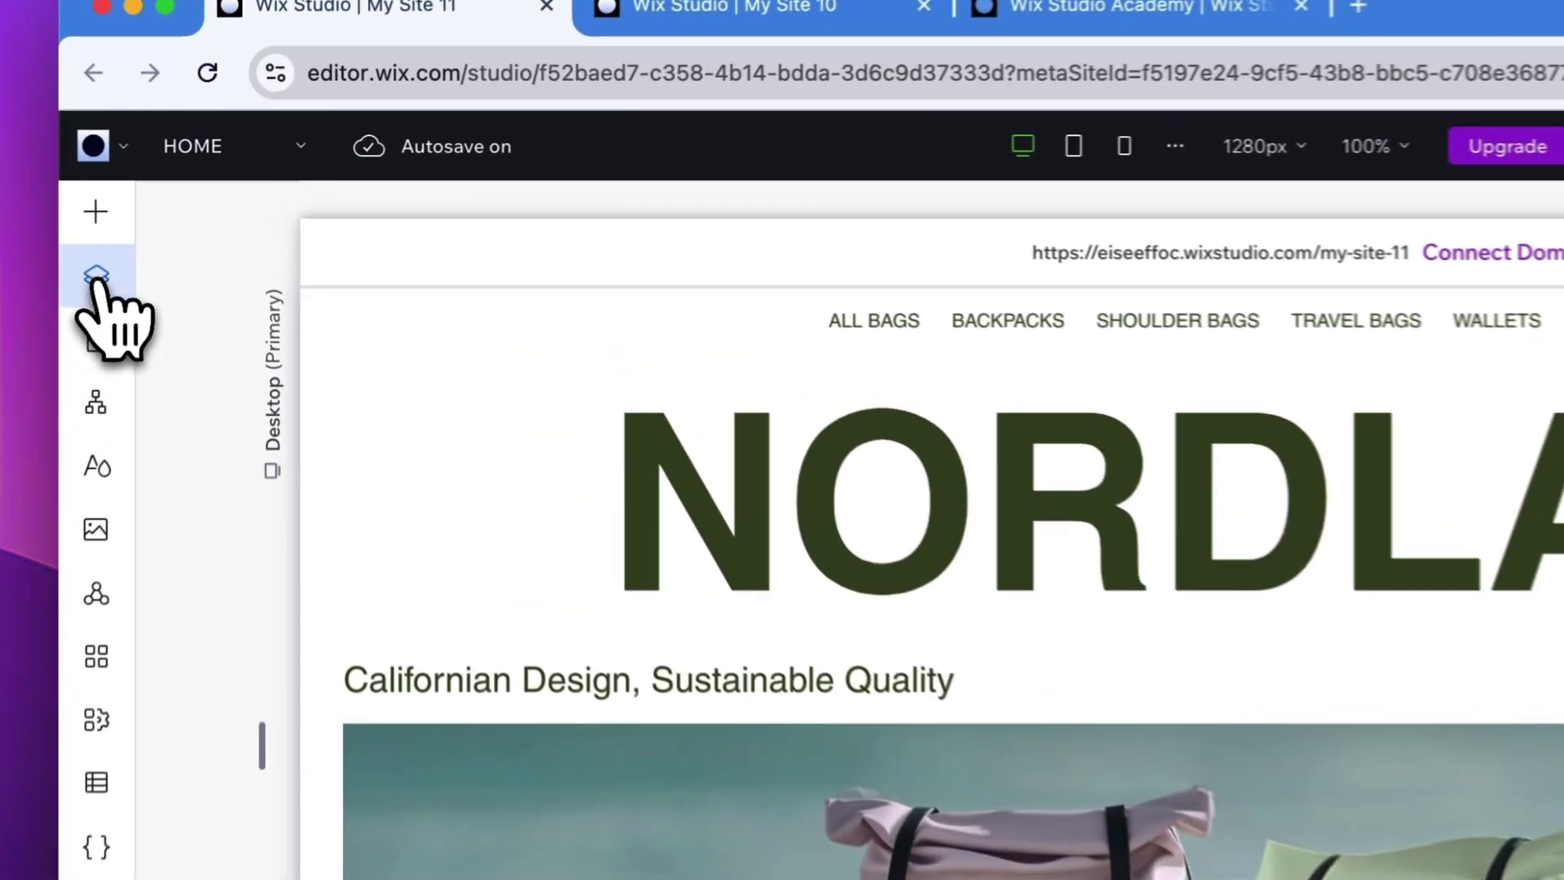
Drill down from the hero section through its stack to select the bag photo under NORDLAND.
{"action": "left_click", "coordinate": [145, 230]}
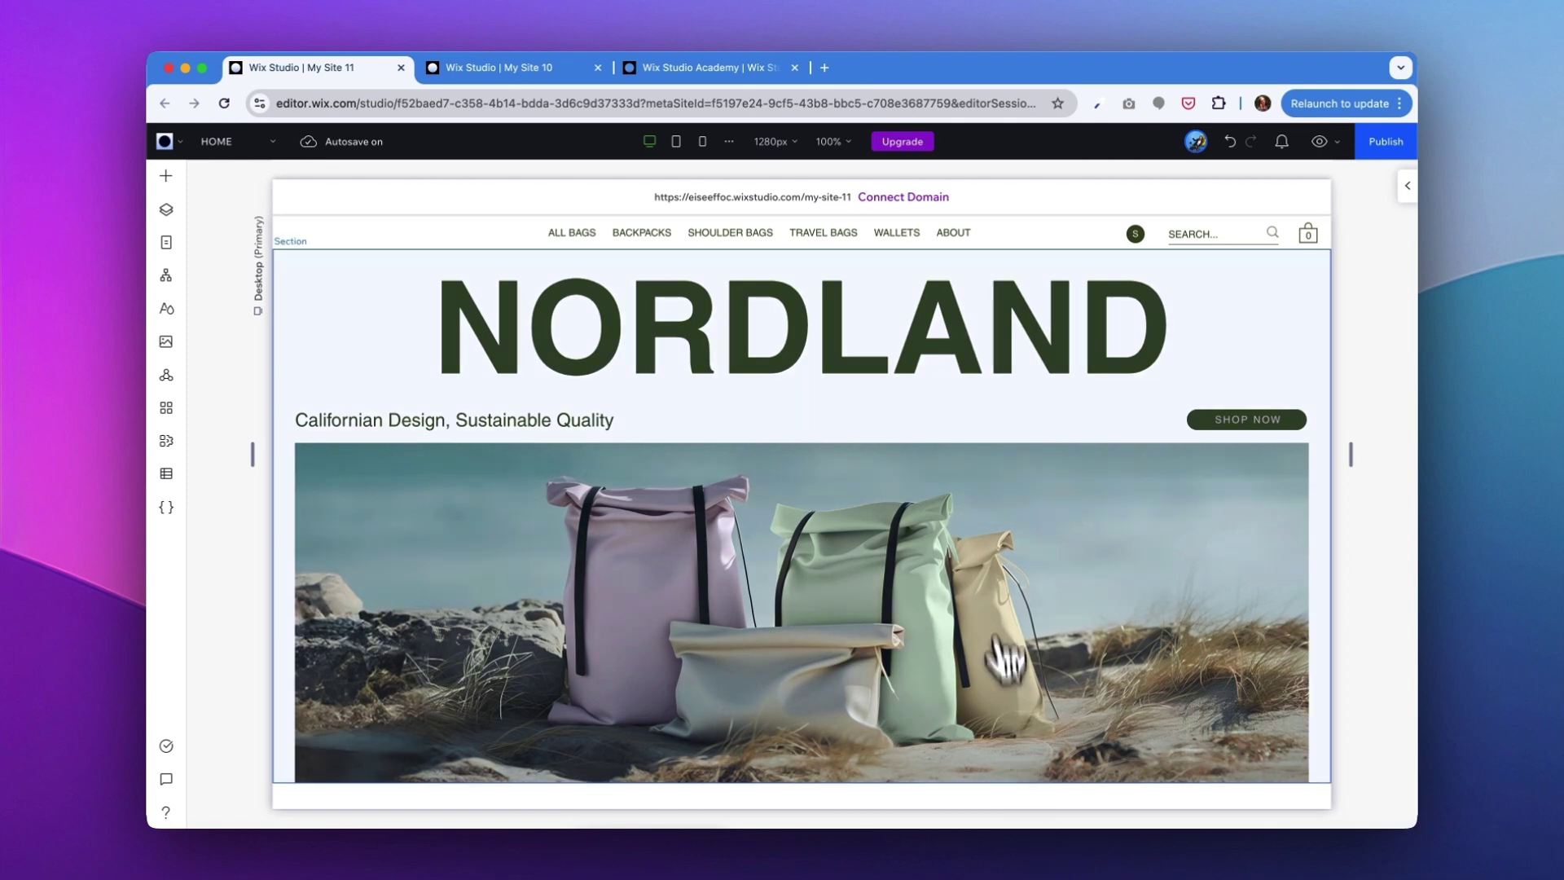
{"action": "scroll", "coordinate": [1002, 639], "scroll_direction": "down", "scroll_amount": 10}
{"action": "scroll", "coordinate": [998, 595], "scroll_direction": "down", "scroll_amount": 2}
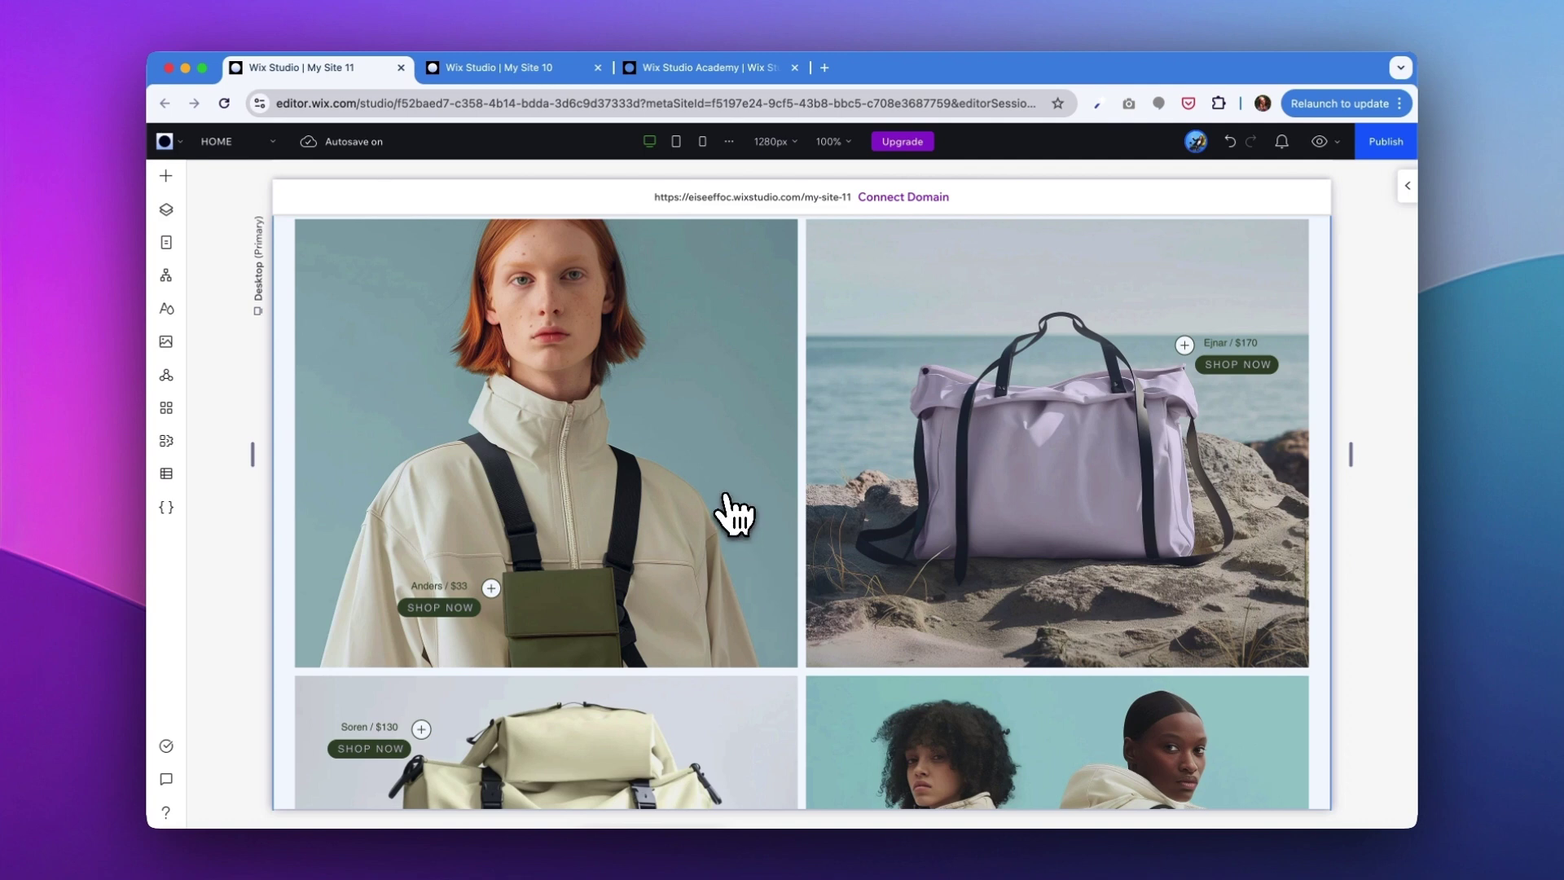
{"action": "scroll", "coordinate": [727, 509], "scroll_direction": "down", "scroll_amount": 2}
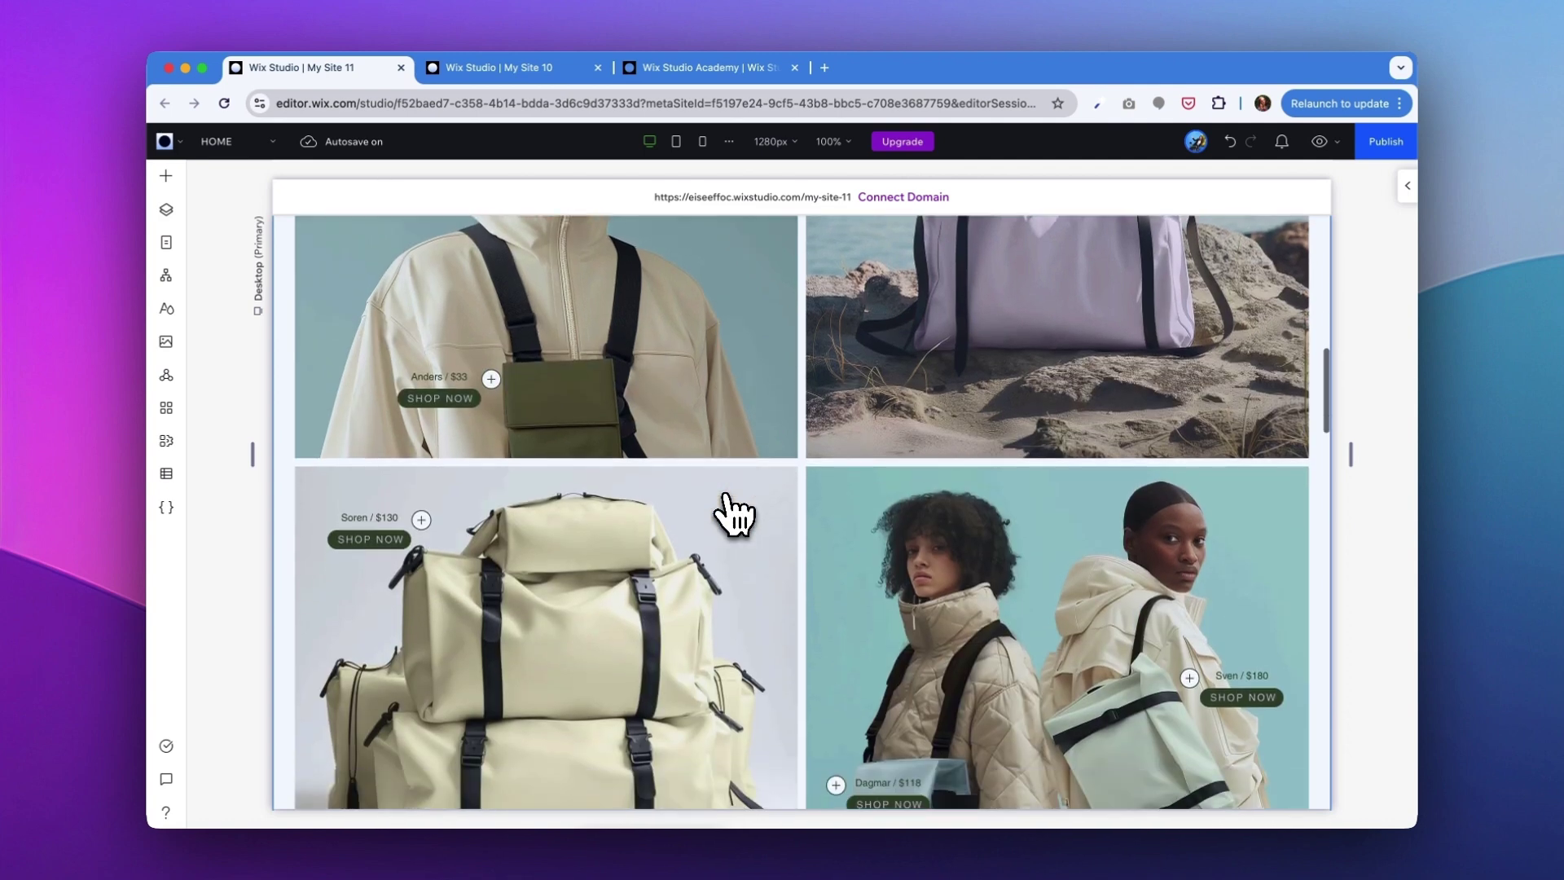
{"action": "scroll", "coordinate": [571, 538], "scroll_direction": "up", "scroll_amount": 15}
{"action": "left_click", "coordinate": [516, 557]}
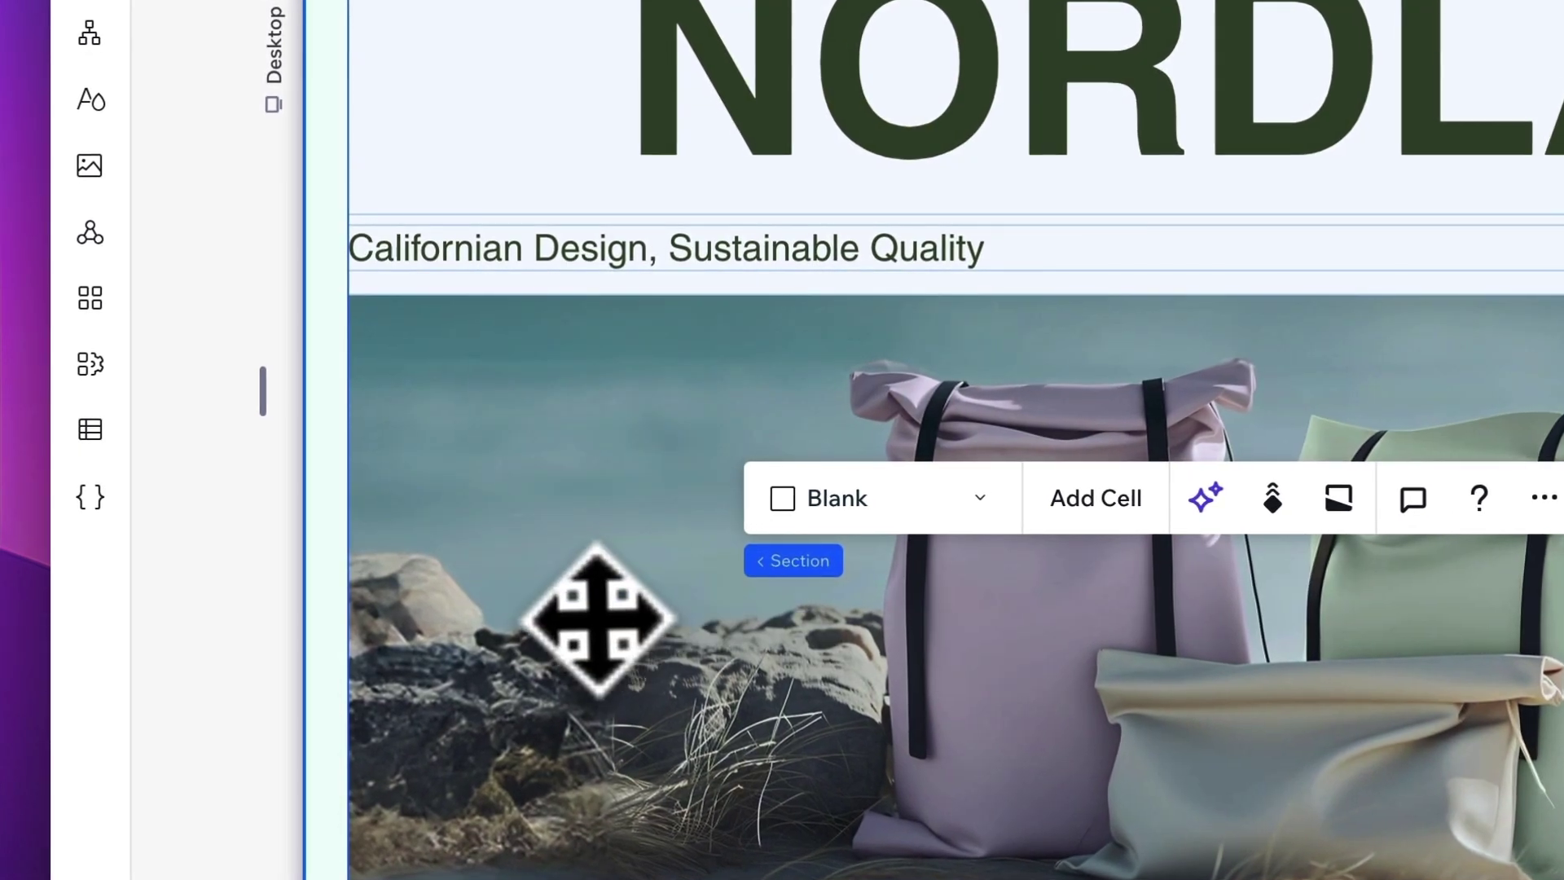
{"action": "left_click", "coordinate": [563, 610]}
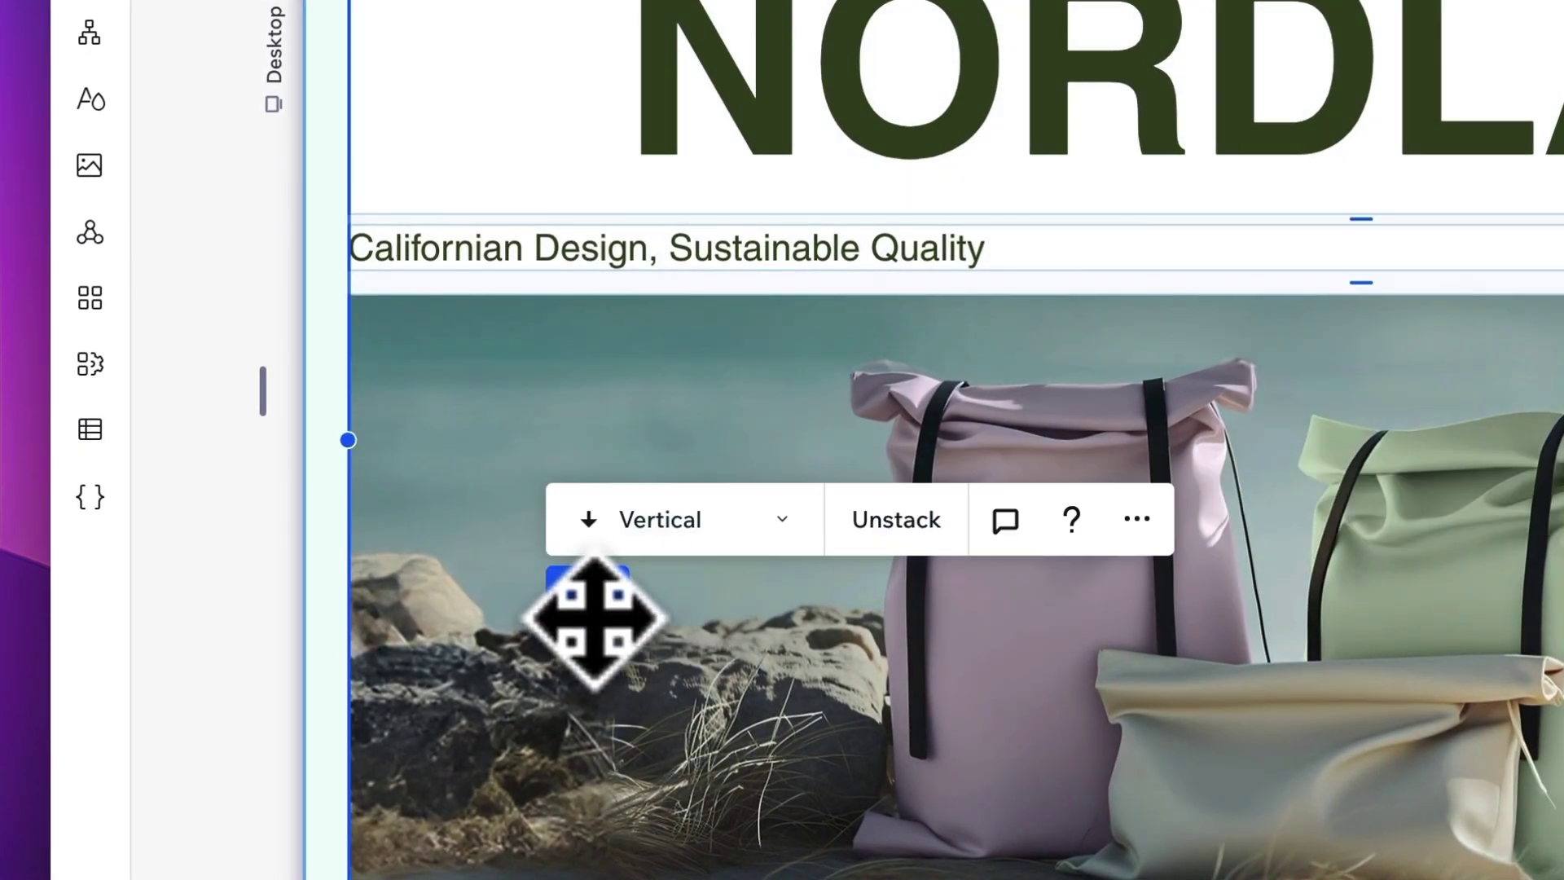
{"action": "left_click", "coordinate": [648, 676]}
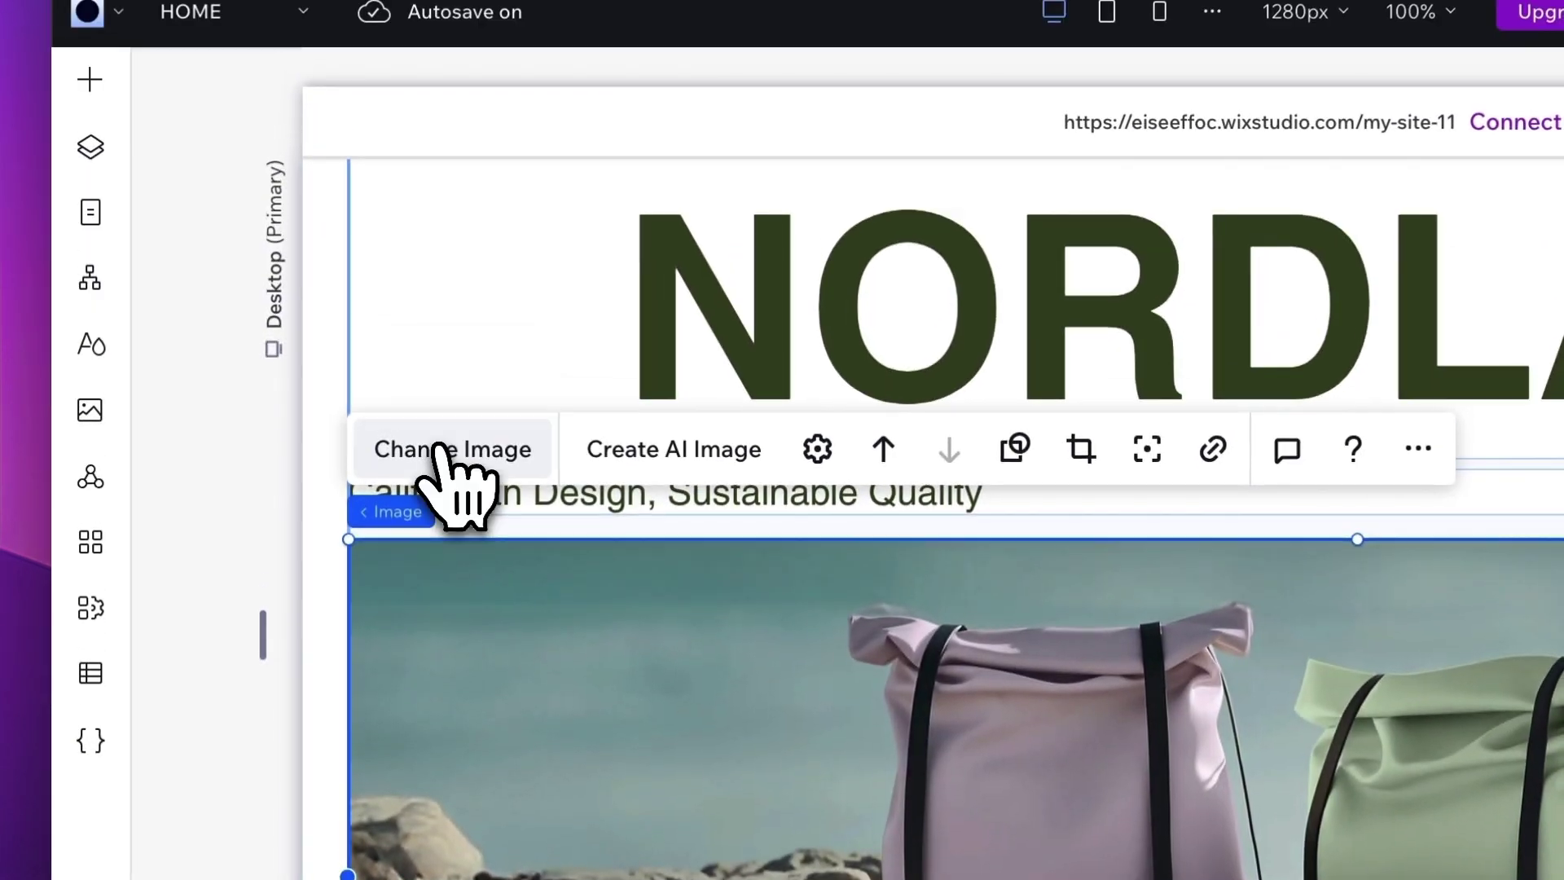
Swap the hero bag photo for the Wix stock 'Summer' image of surfers by a green camper van.
{"action": "left_click", "coordinate": [440, 207]}
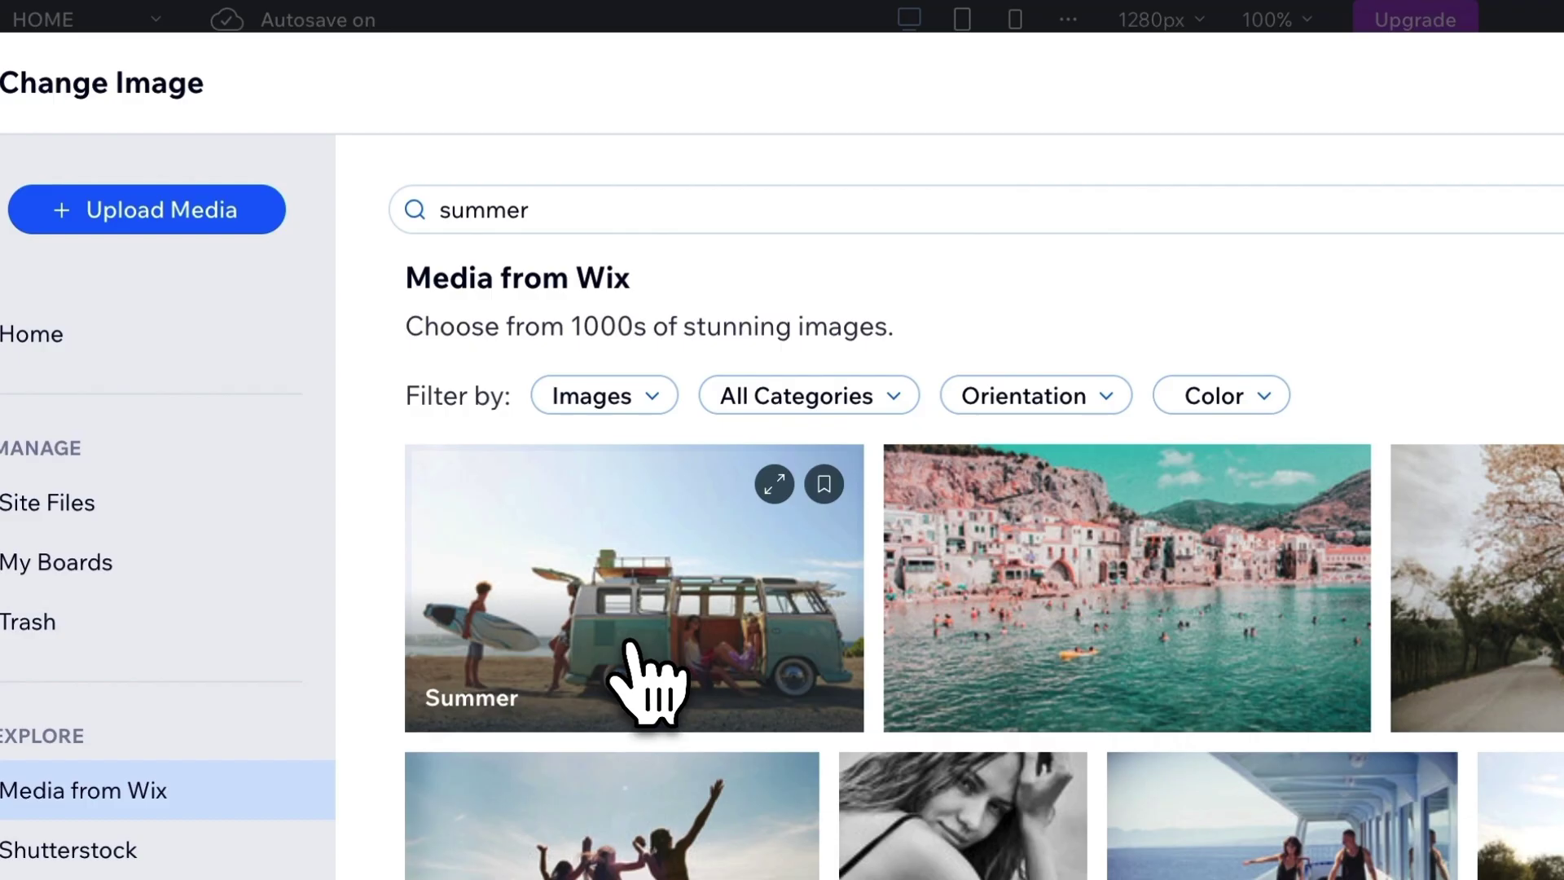
{"action": "left_click", "coordinate": [520, 473]}
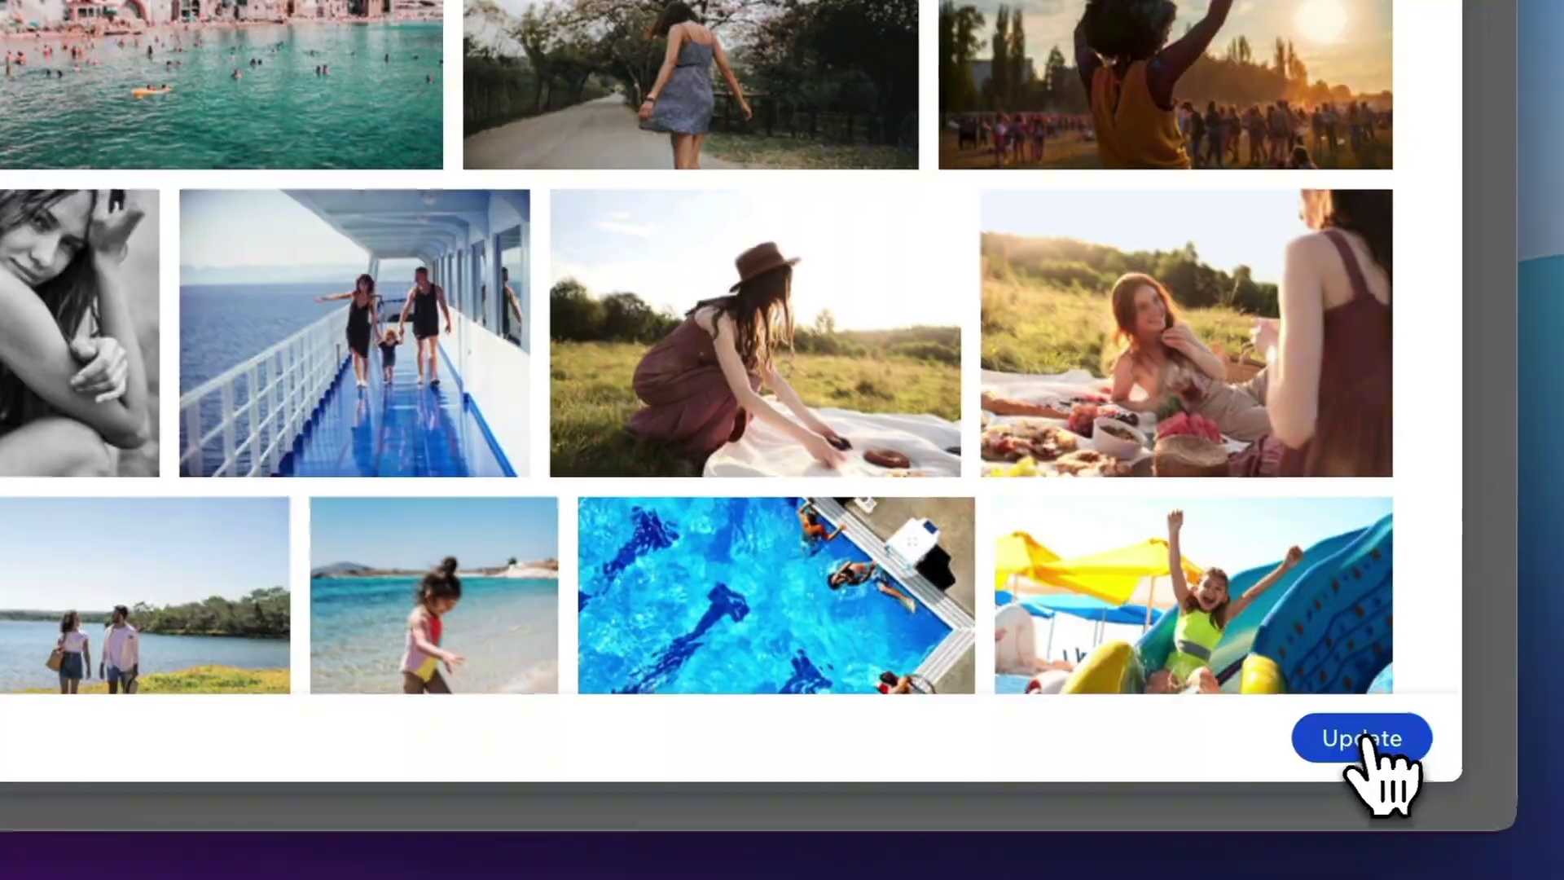
{"action": "left_click", "coordinate": [1379, 750]}
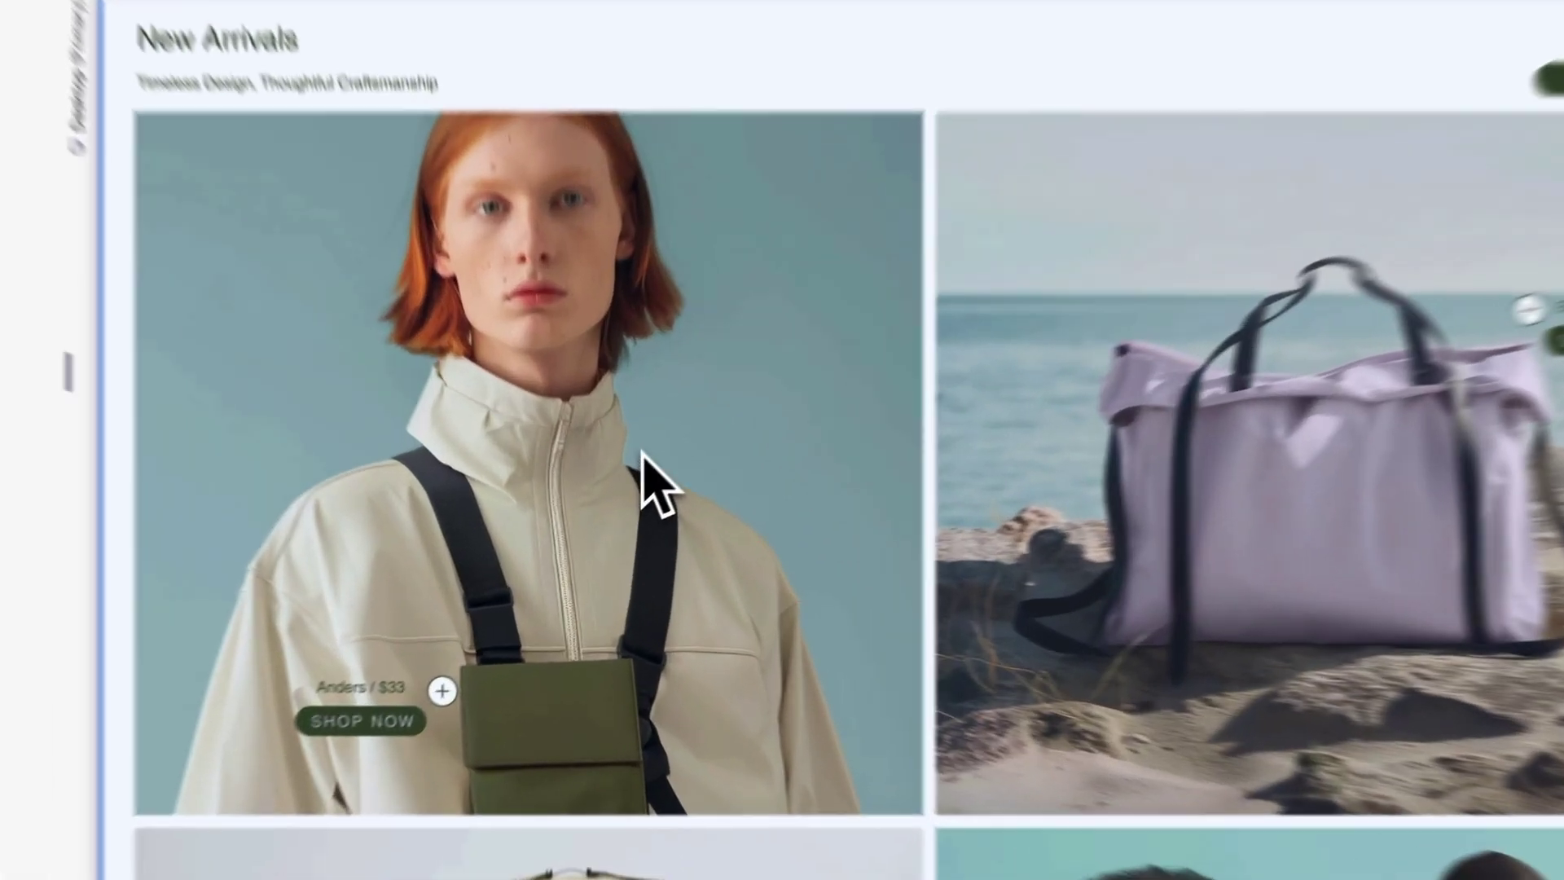
Select the cream-jacket model photo in the New Arrivals grid and open its Image Settings.
{"action": "left_click", "coordinate": [642, 457]}
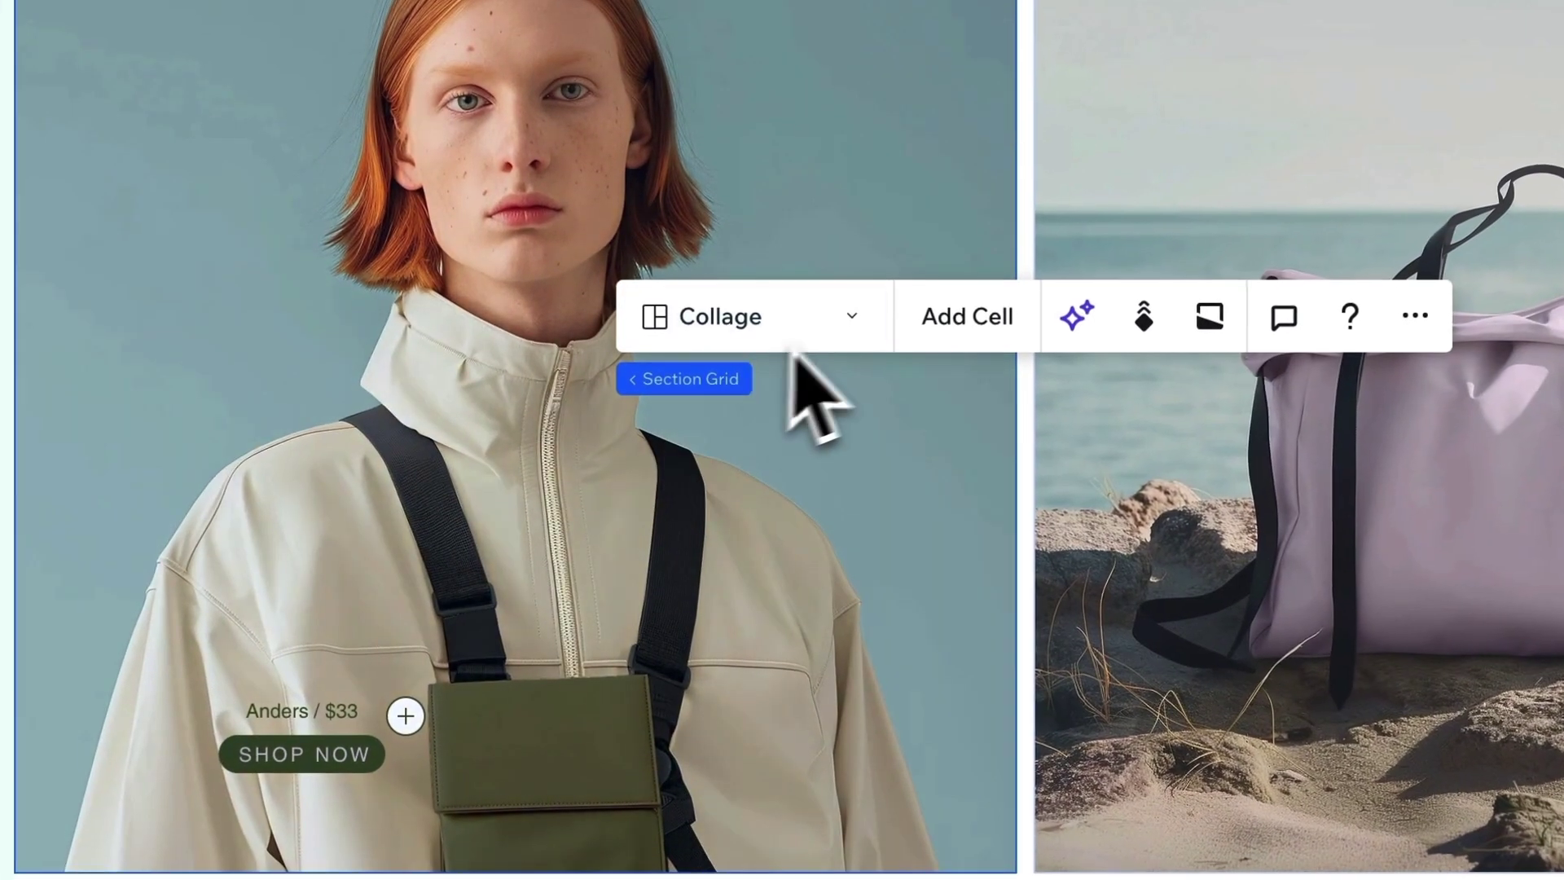
{"action": "left_click", "coordinate": [782, 565]}
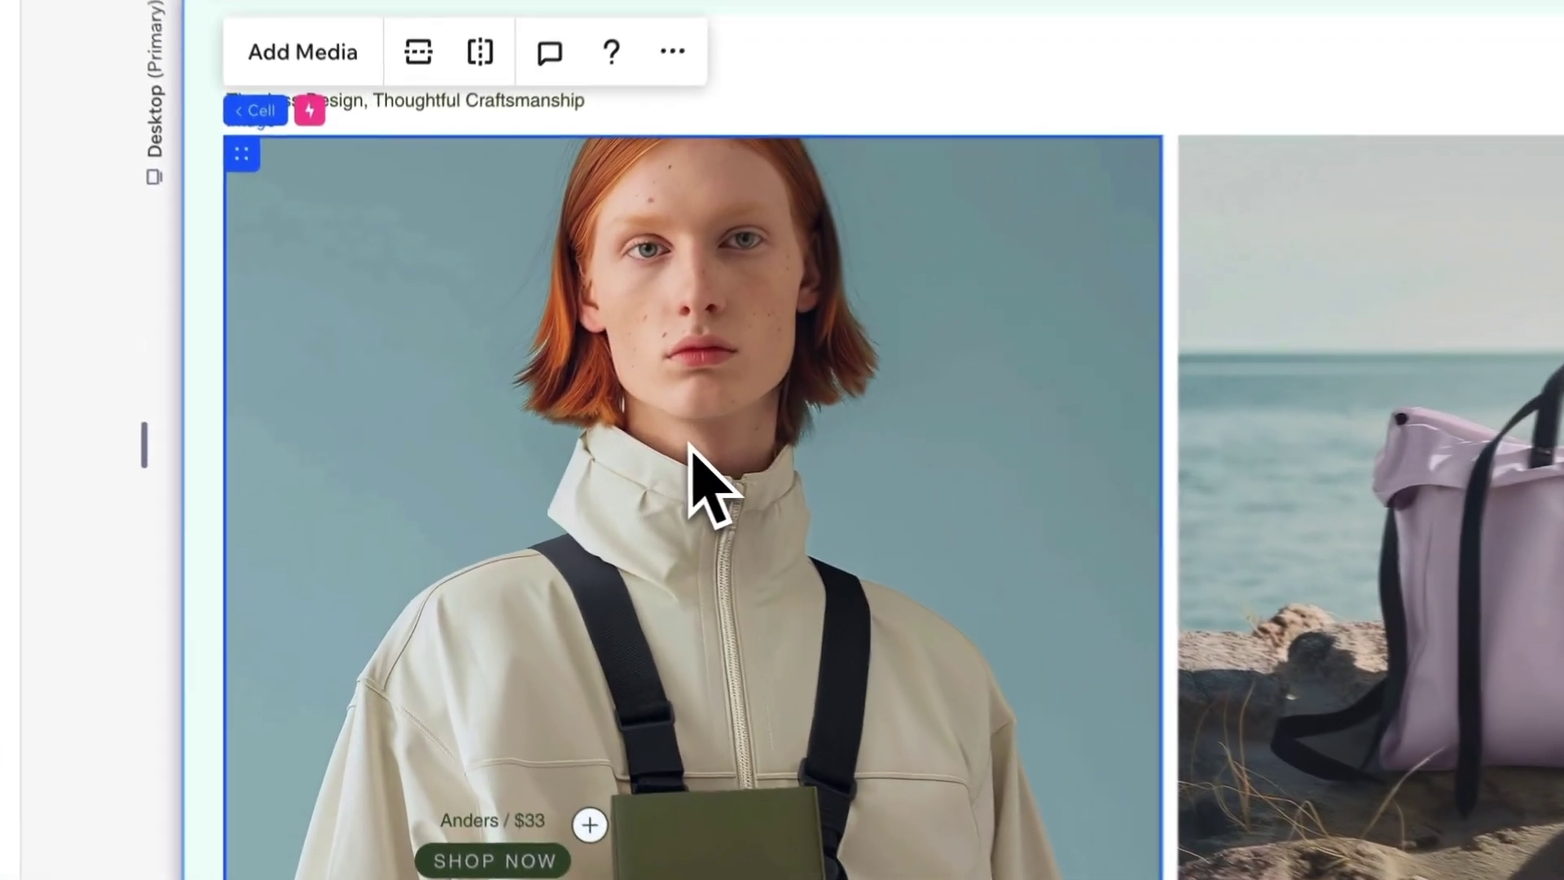
{"action": "left_click", "coordinate": [547, 473]}
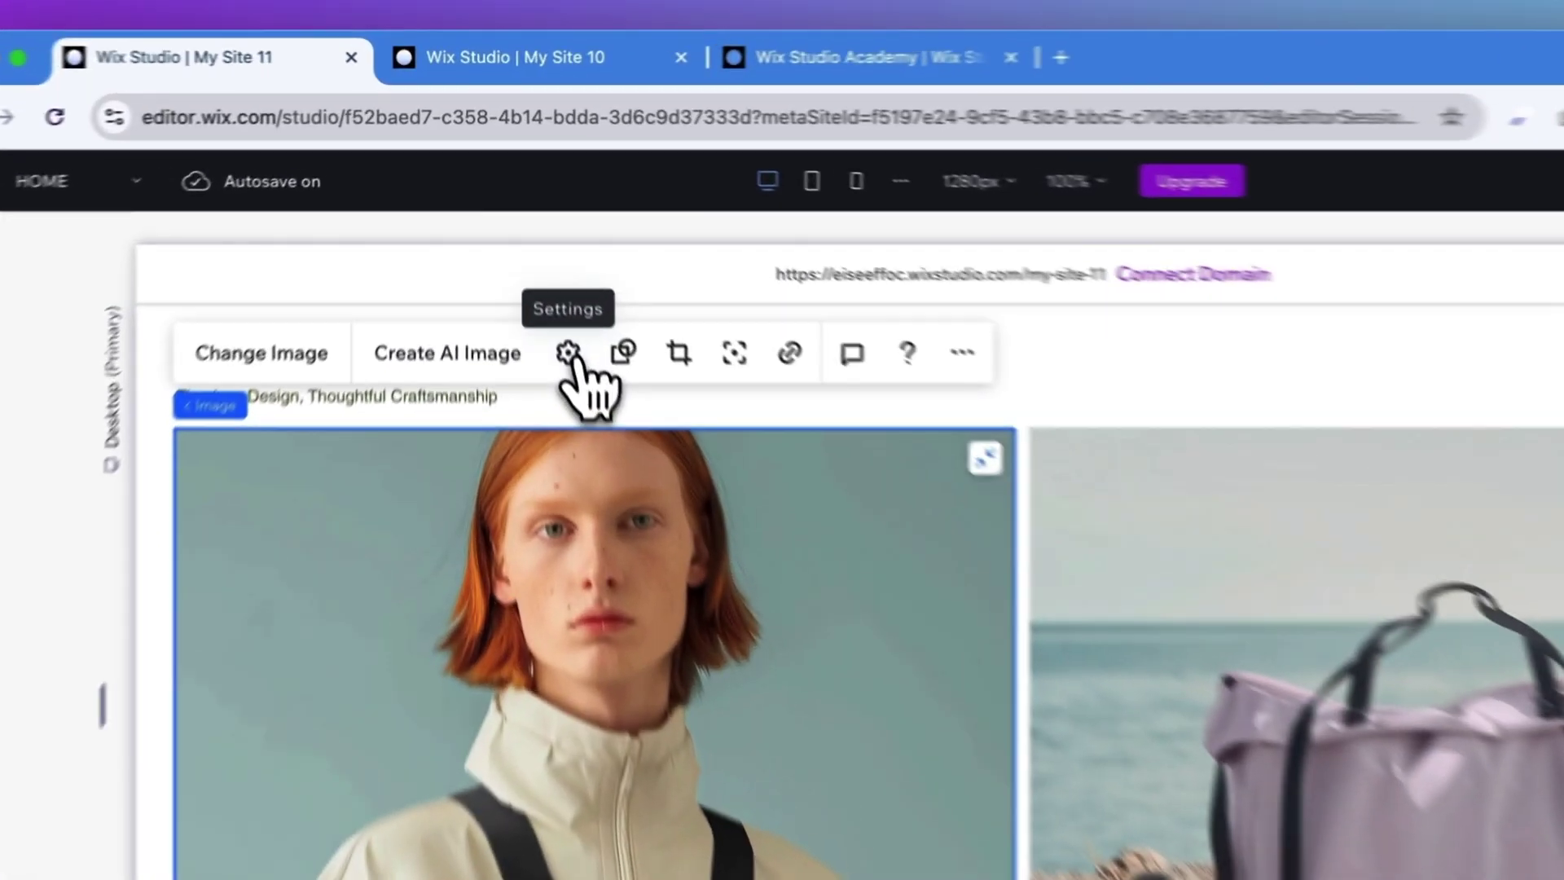
{"action": "left_click", "coordinate": [532, 246]}
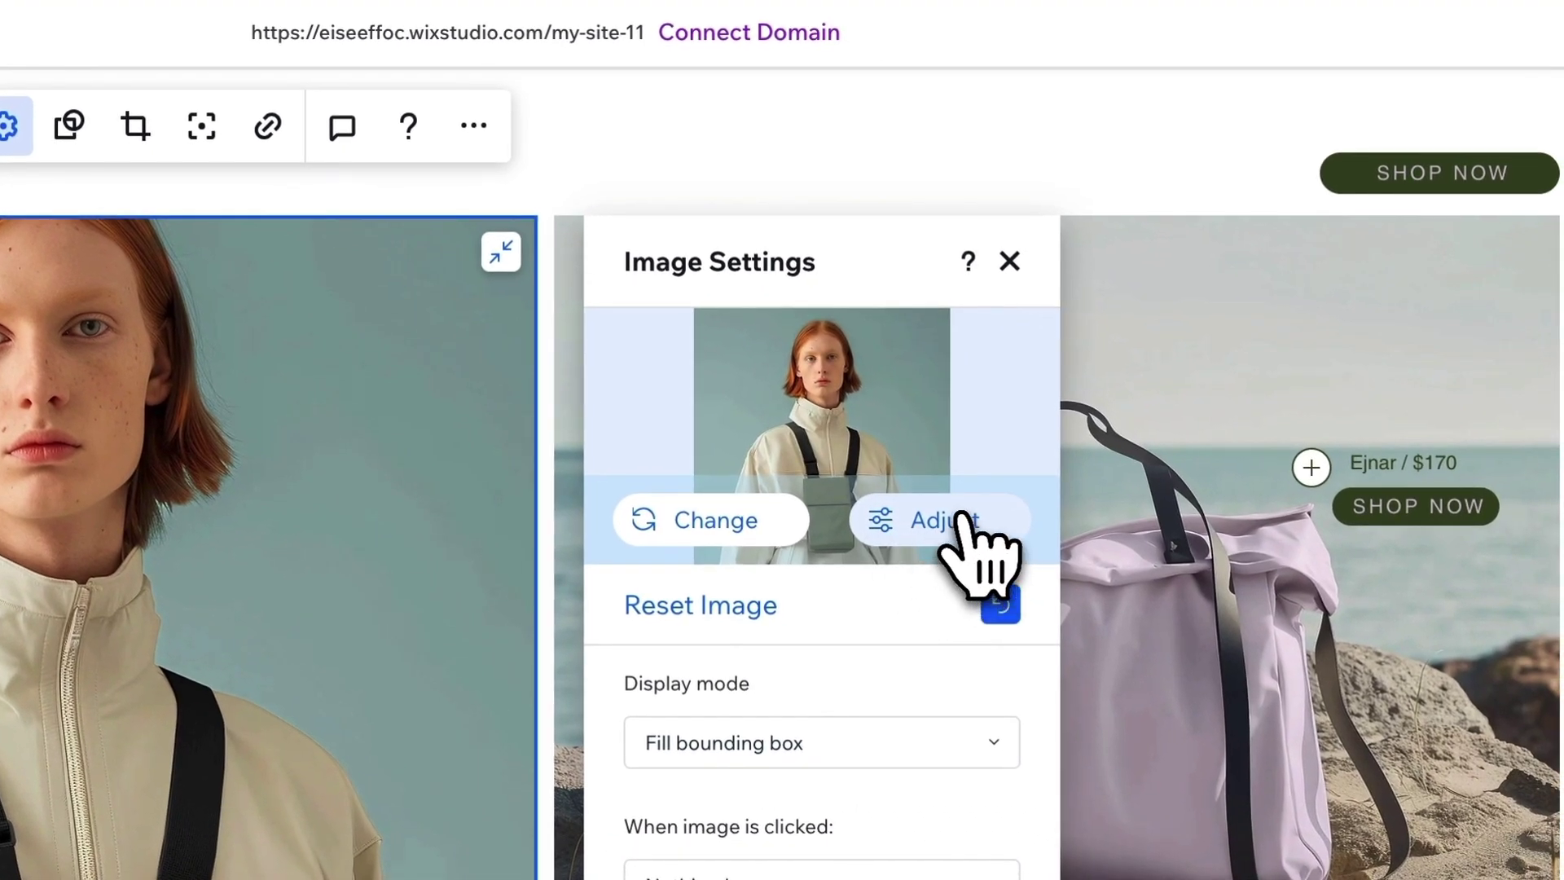
Open the cream-jacket model photo in Photo Studio's Adjust view.
{"action": "left_click", "coordinate": [942, 521]}
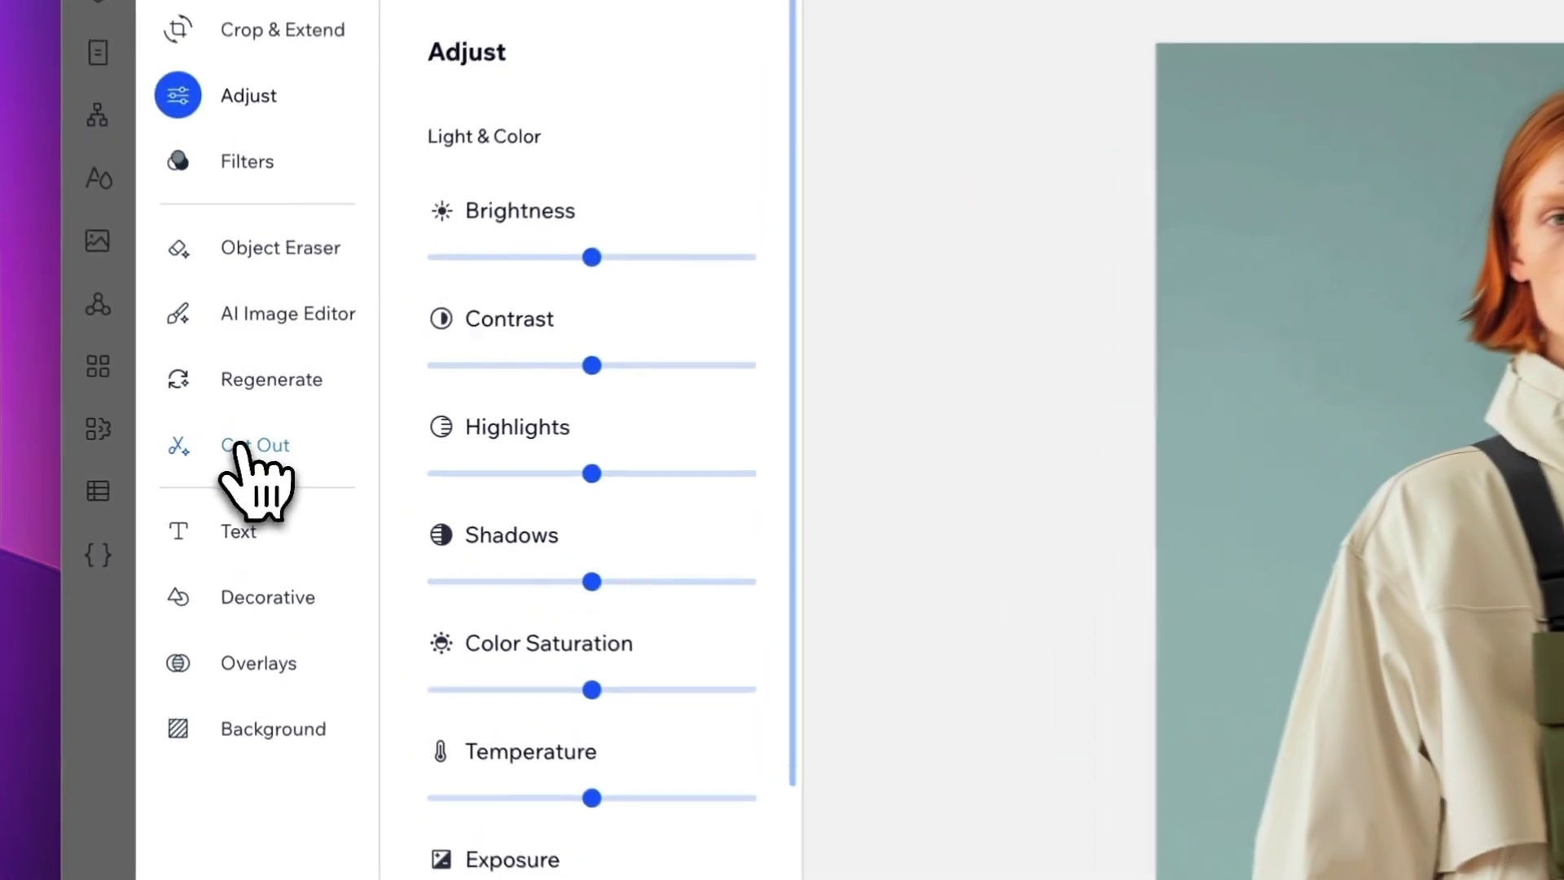
Apply the automatic Cut Out to the cream-jacket photo, keeping it without manual refinement.
{"action": "left_click", "coordinate": [238, 449]}
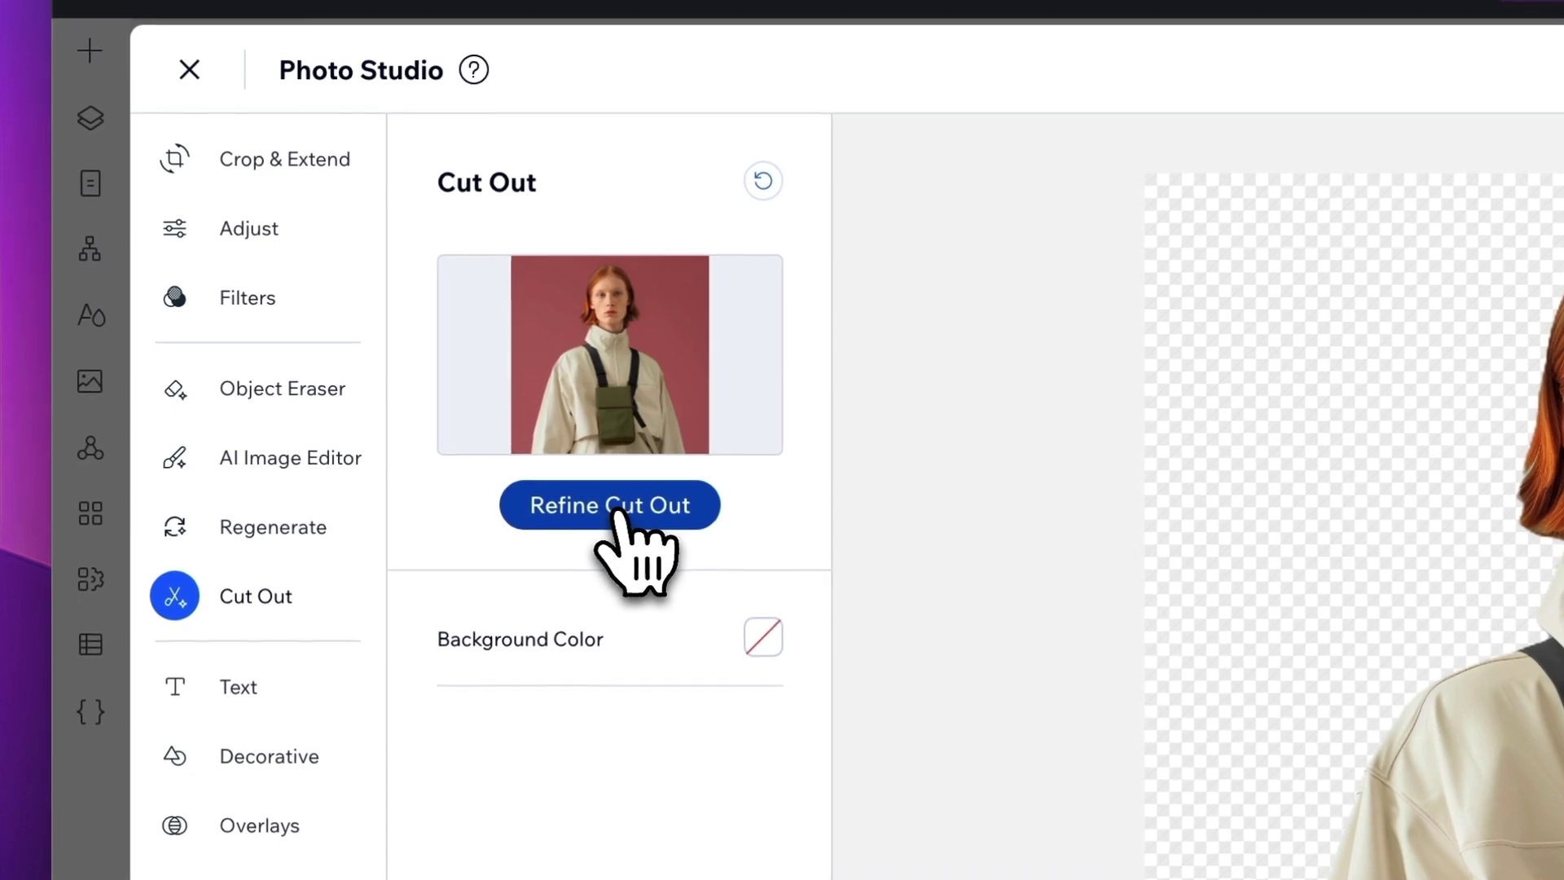
{"action": "left_click", "coordinate": [432, 404]}
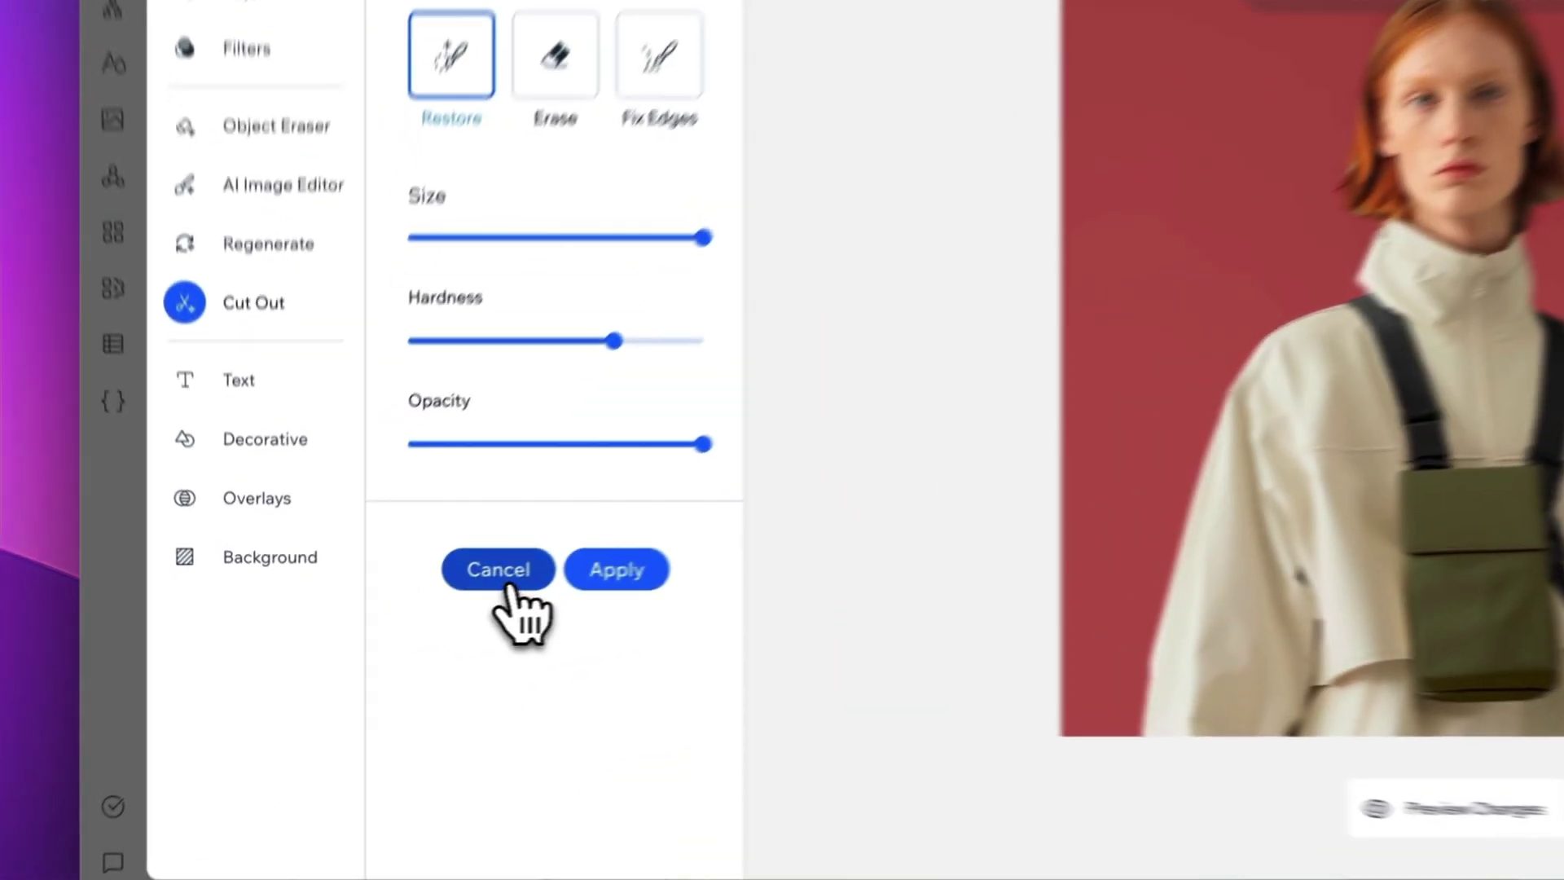
{"action": "left_click", "coordinate": [395, 607]}
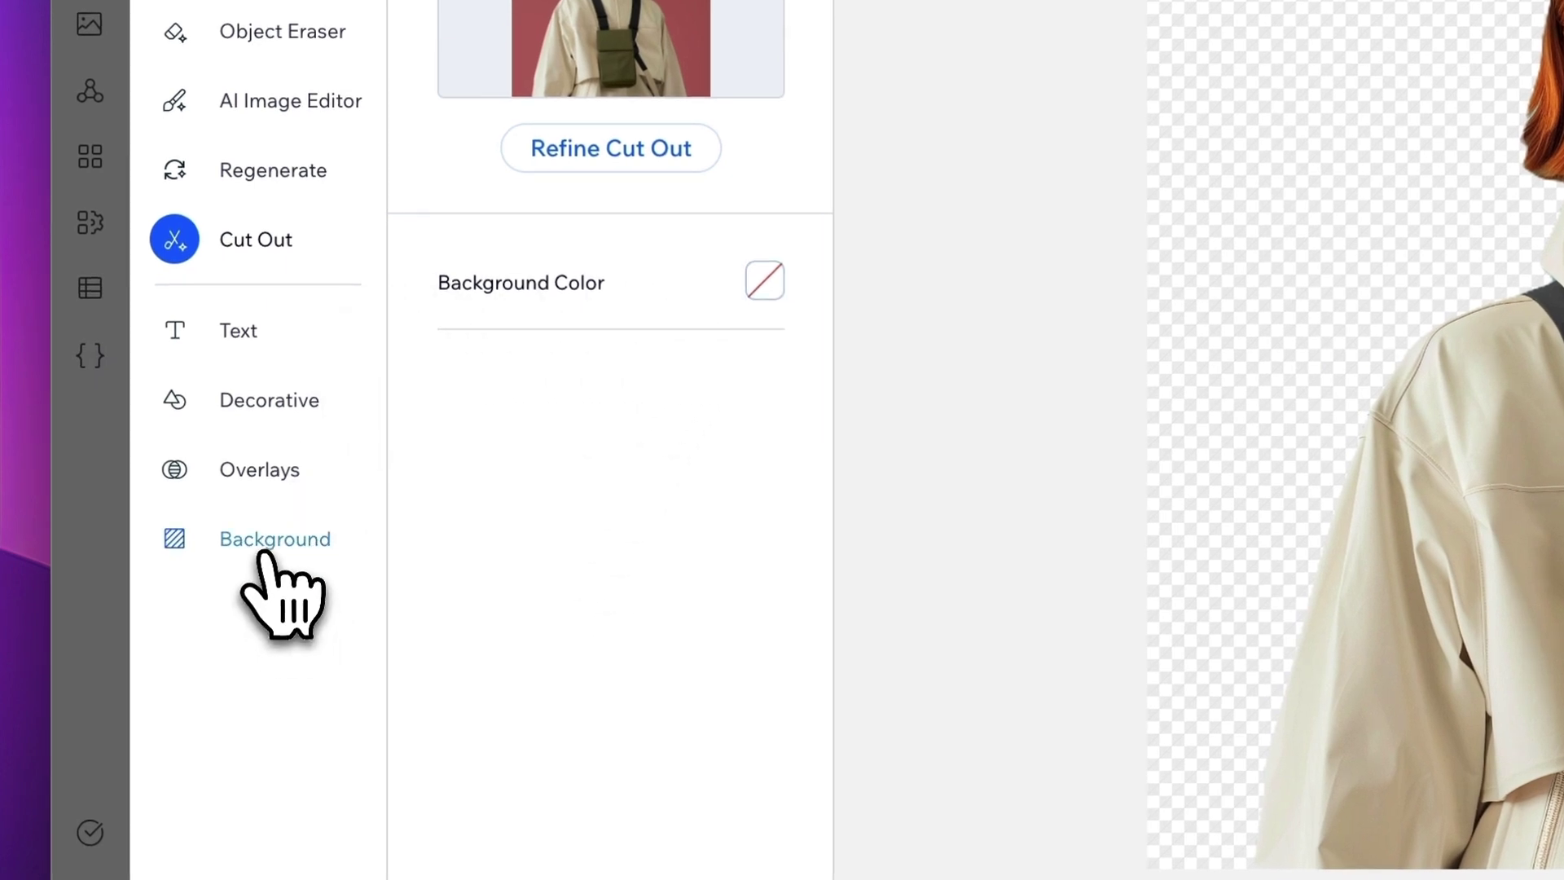
Place the grassy field and blue sky image behind the model, save, and close Image Settings.
{"action": "left_click", "coordinate": [265, 554]}
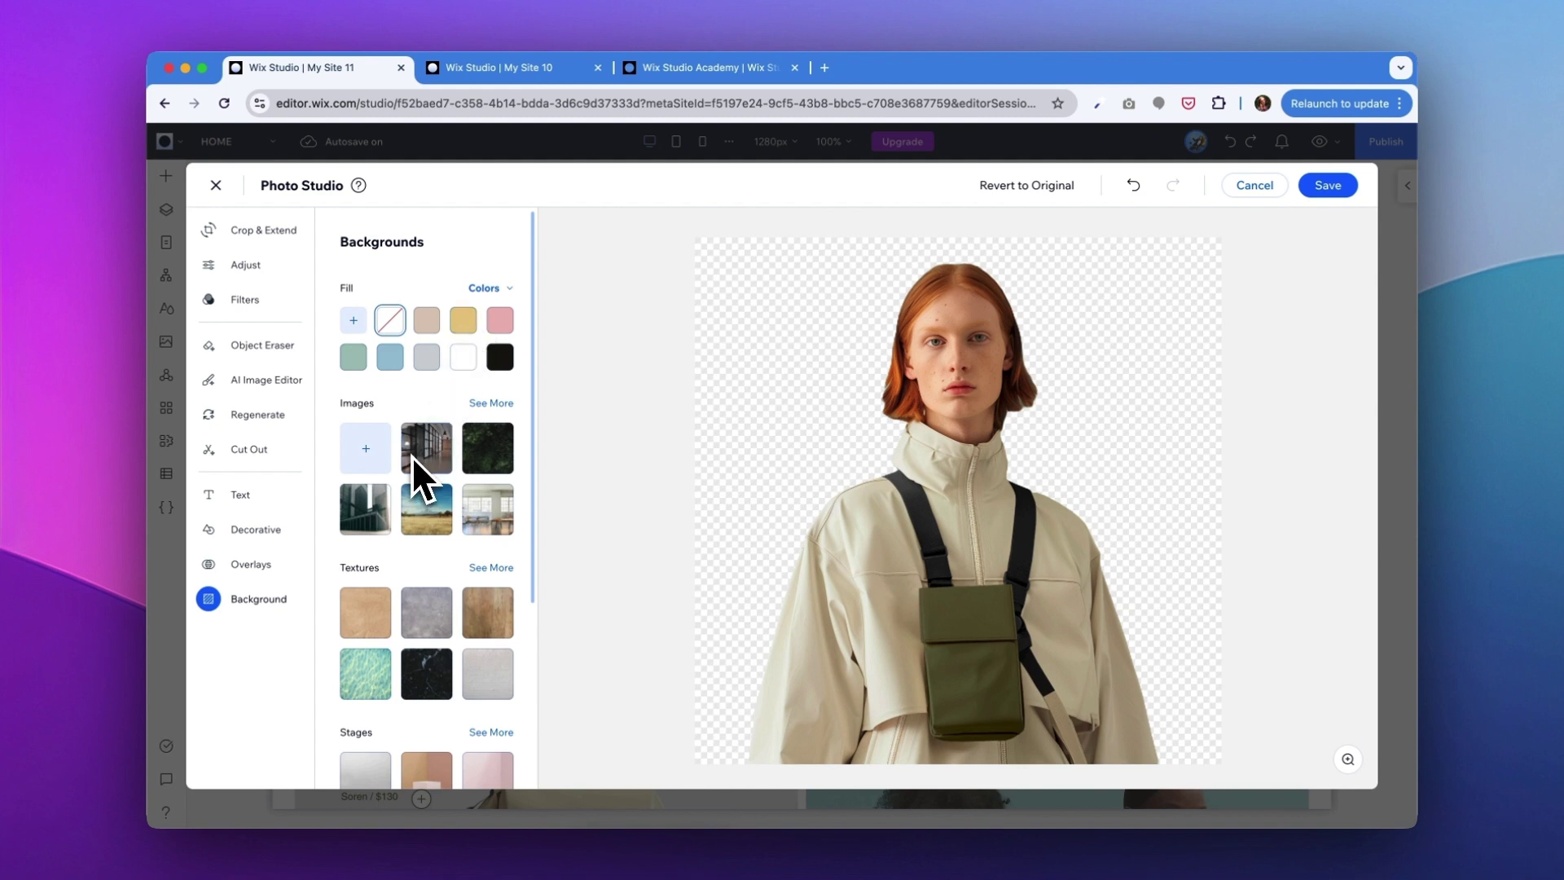
{"action": "scroll", "coordinate": [403, 632], "scroll_direction": "down", "scroll_amount": 5}
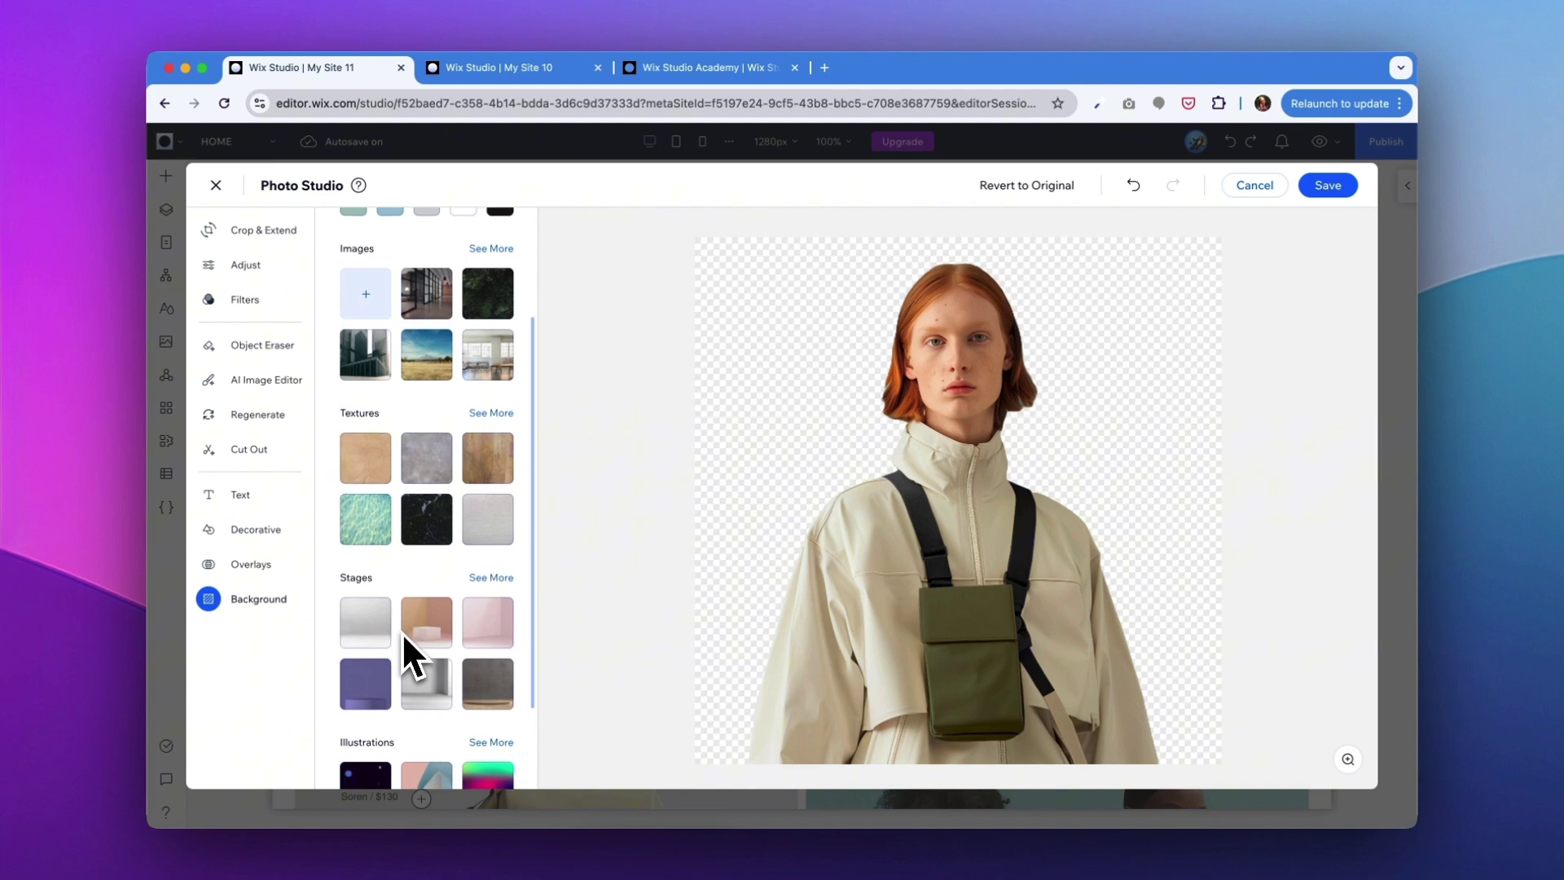
{"action": "scroll", "coordinate": [403, 632], "scroll_direction": "up", "scroll_amount": 6}
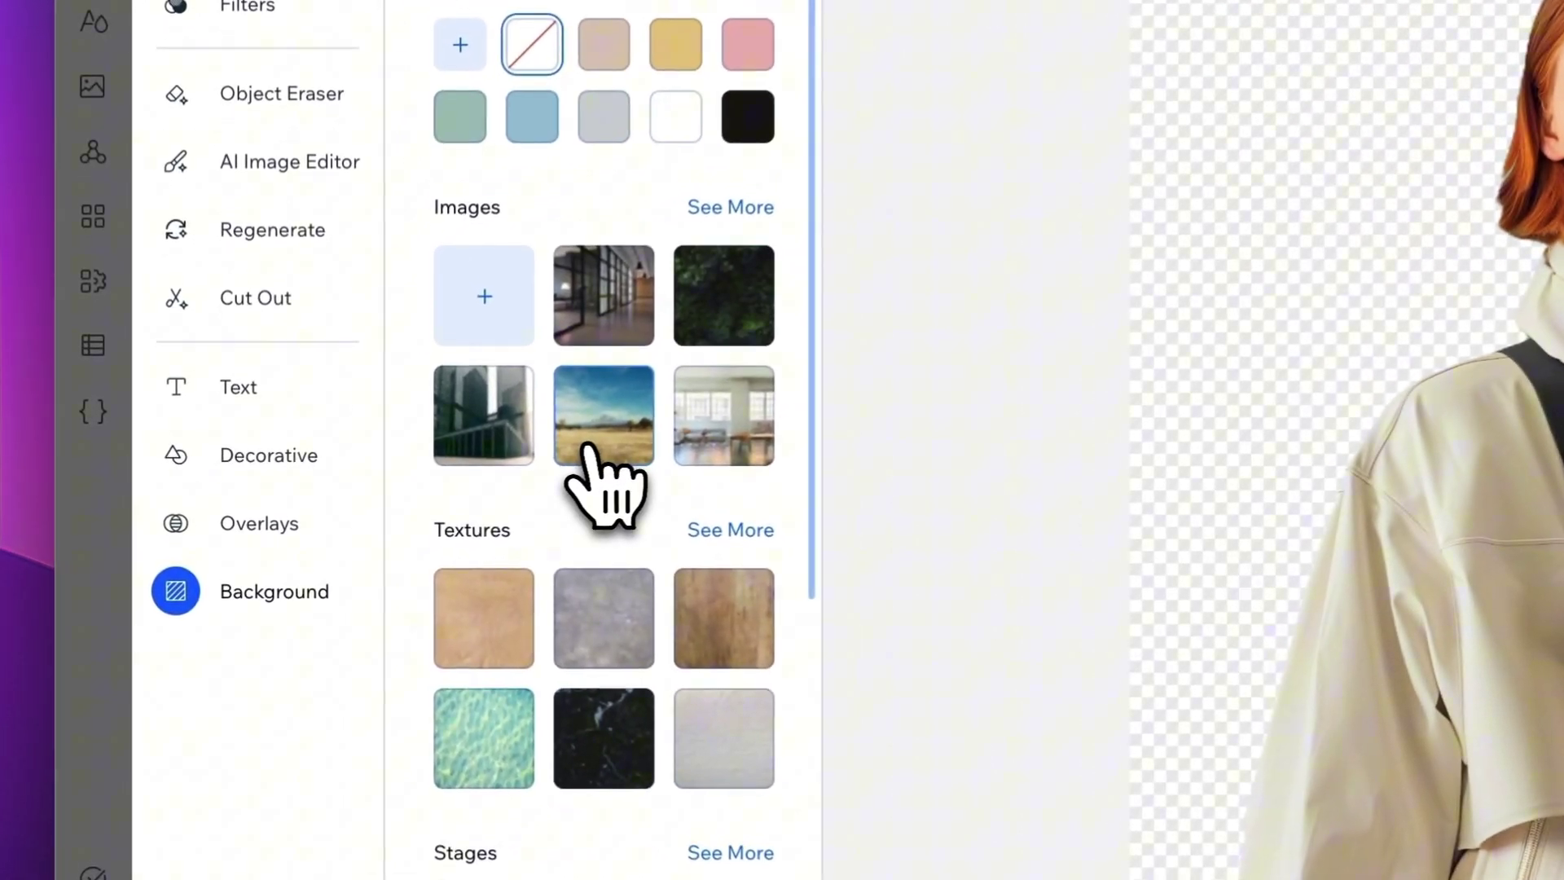
{"action": "left_click", "coordinate": [529, 476]}
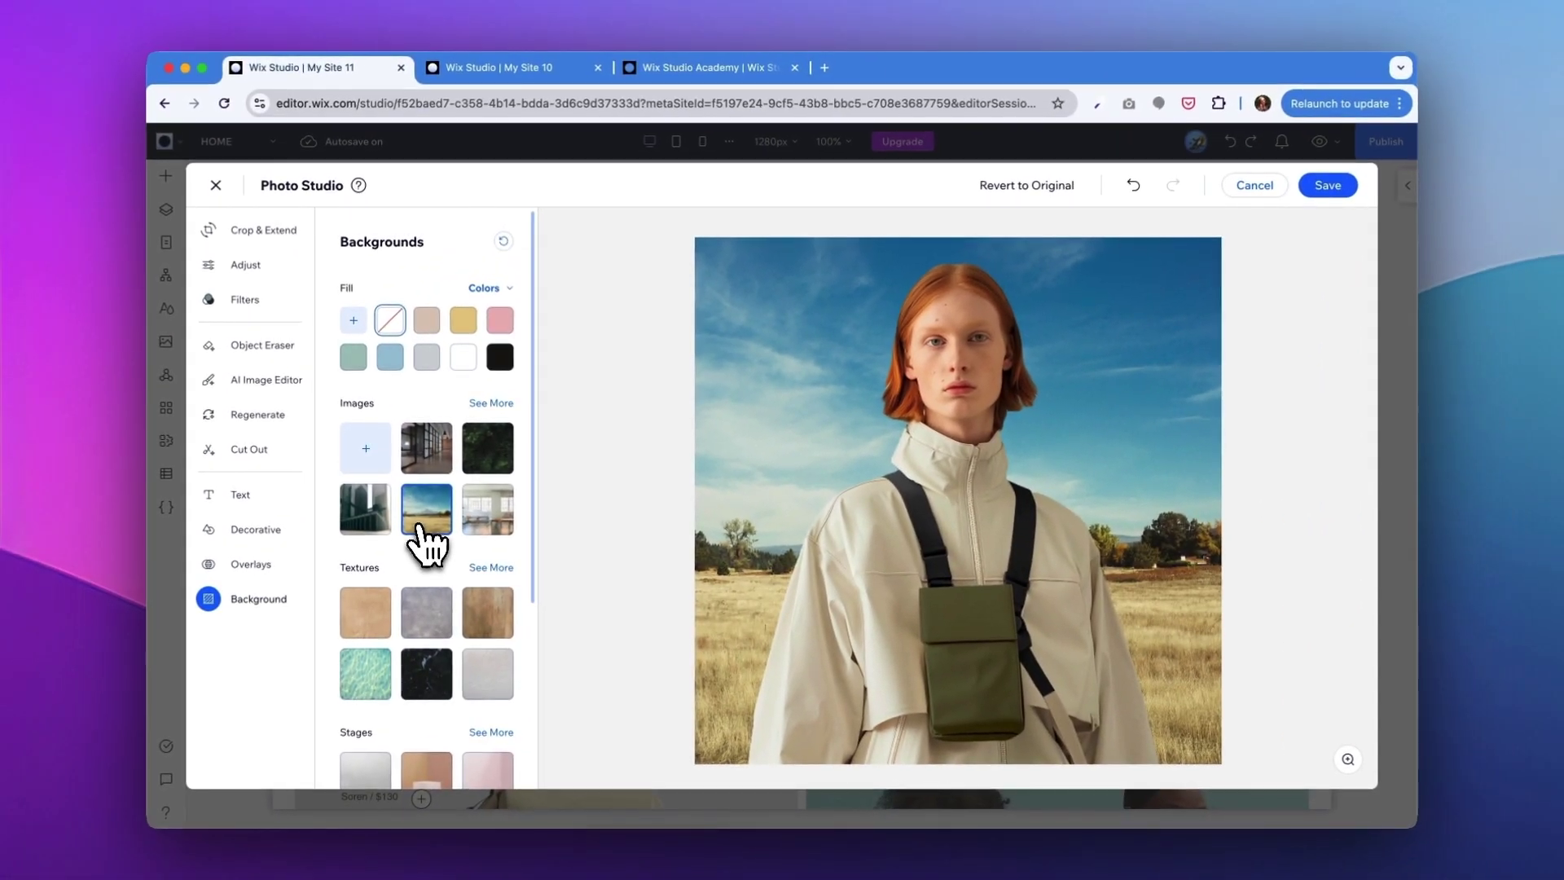
{"action": "left_click", "coordinate": [1328, 187]}
{"action": "left_click", "coordinate": [1046, 318]}
Open the two-models backpack photo in Photo Studio and cut out its teal backdrop.
{"action": "scroll", "coordinate": [1398, 364], "scroll_direction": "down", "scroll_amount": 5}
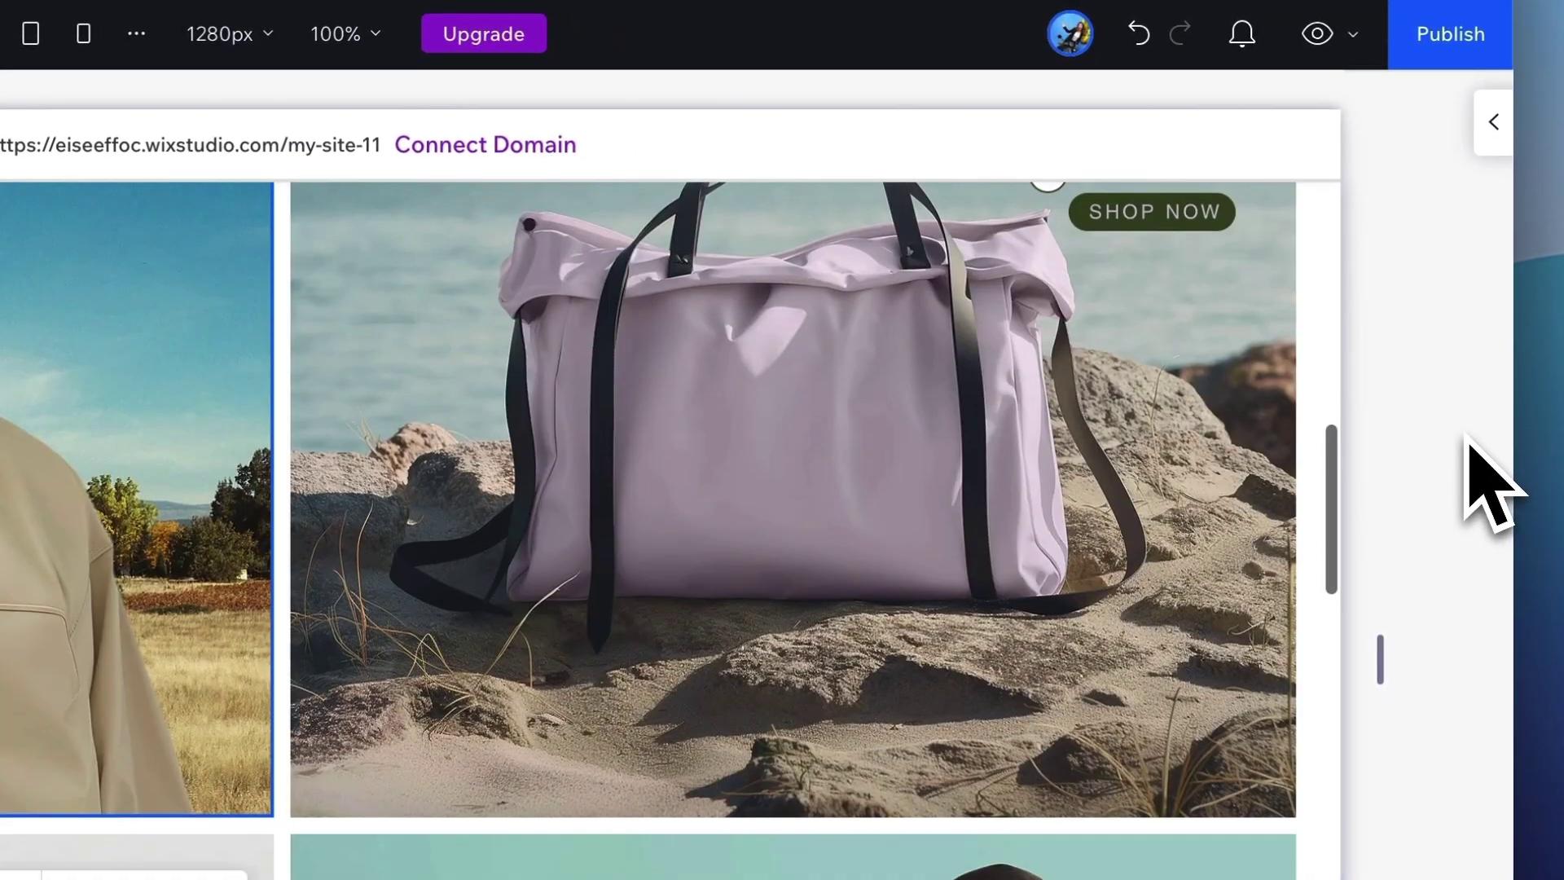
{"action": "scroll", "coordinate": [1466, 444], "scroll_direction": "down", "scroll_amount": 6}
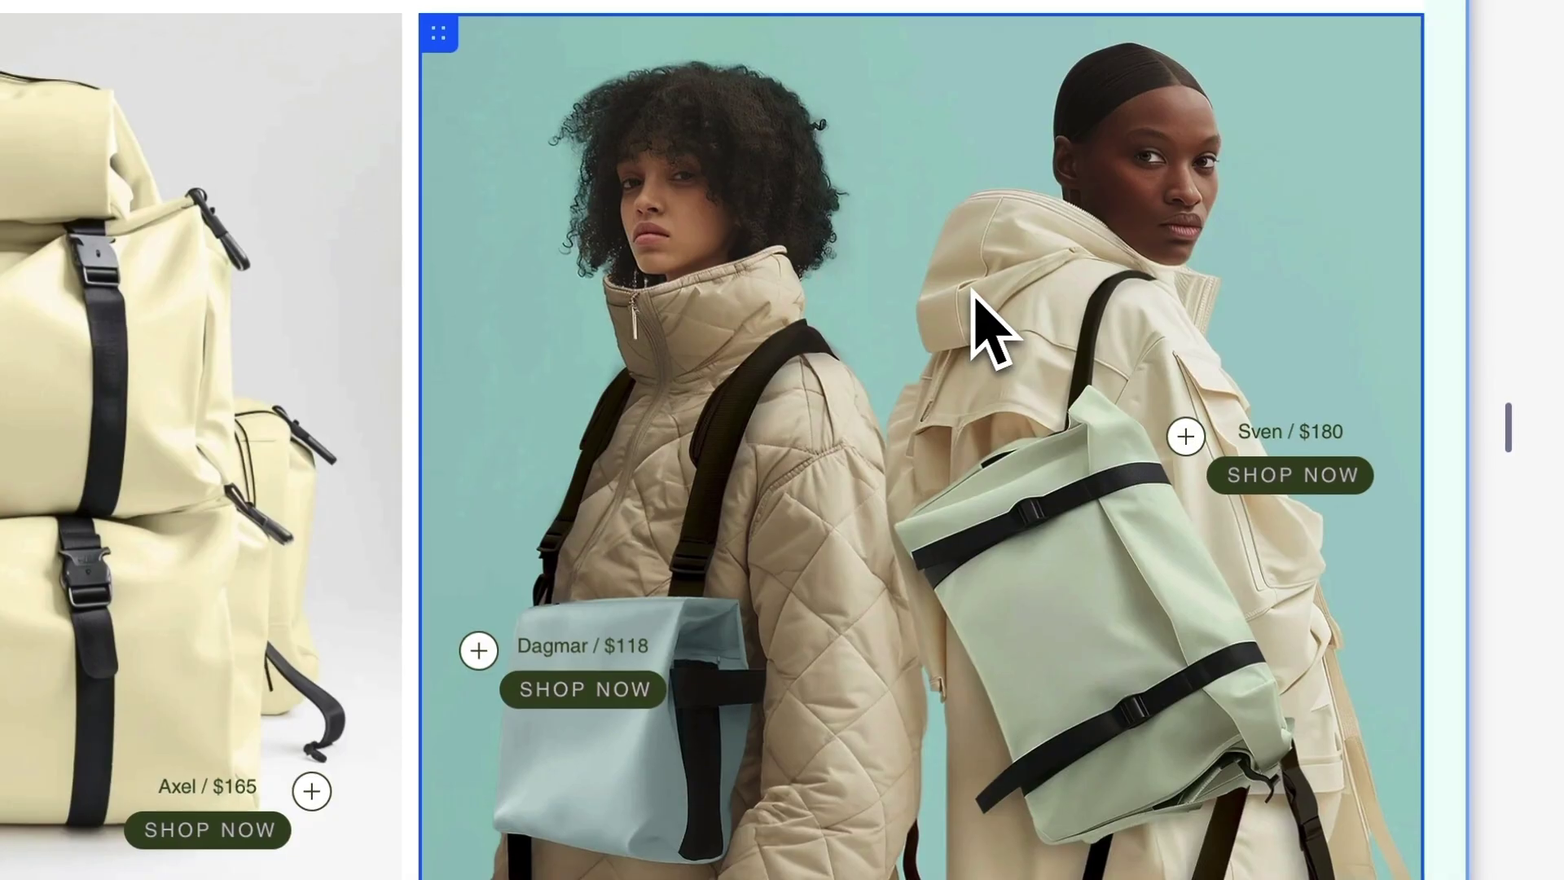
{"action": "left_click", "coordinate": [974, 291]}
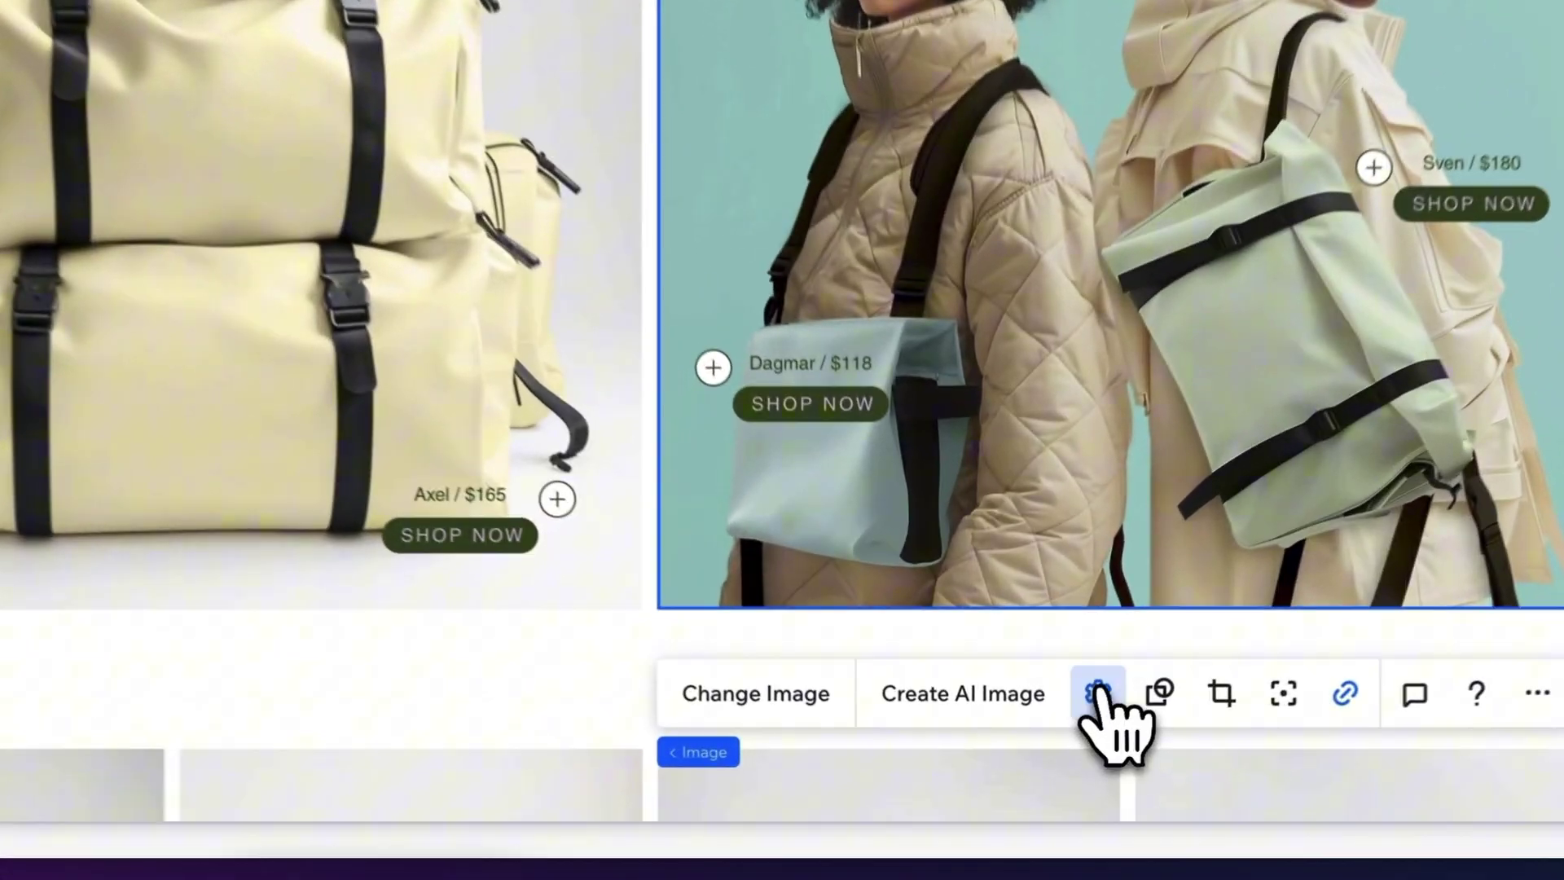
{"action": "left_click", "coordinate": [1042, 741]}
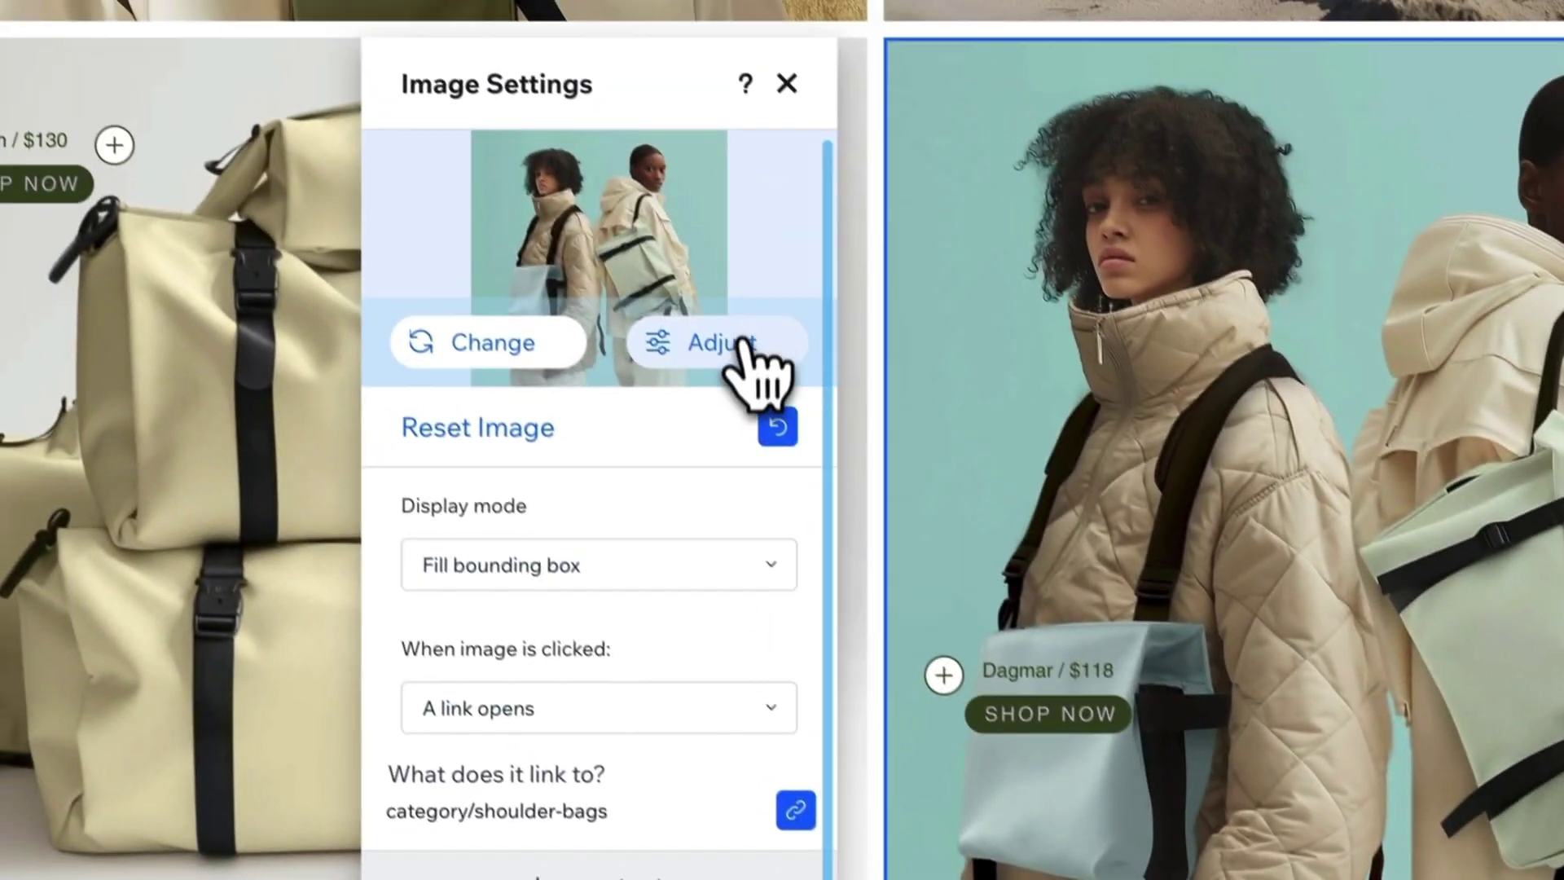
{"action": "left_click", "coordinate": [562, 149]}
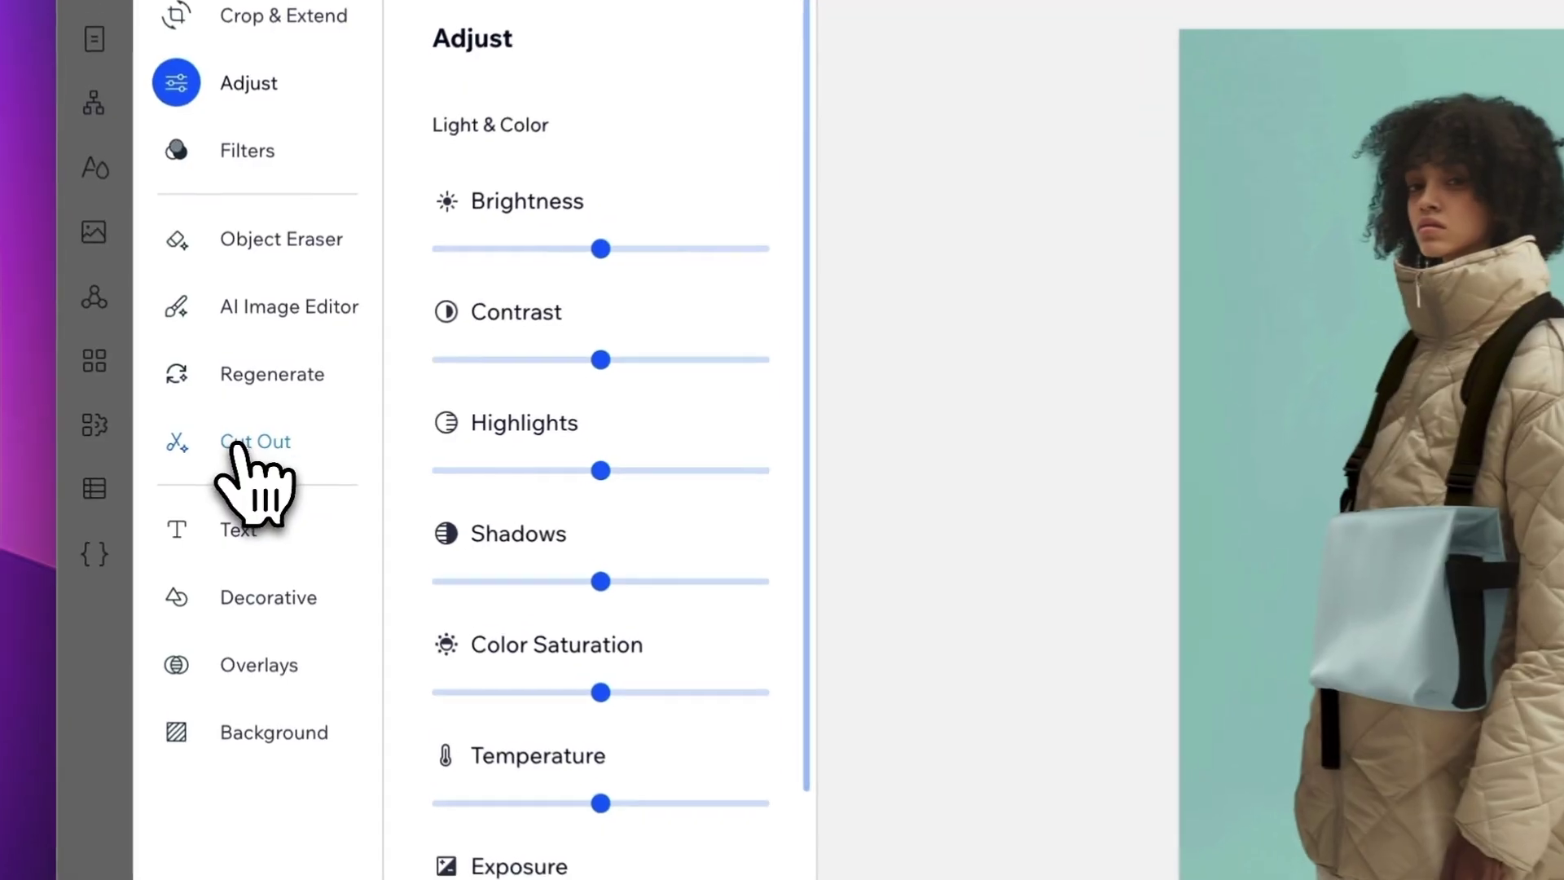
{"action": "left_click", "coordinate": [245, 444]}
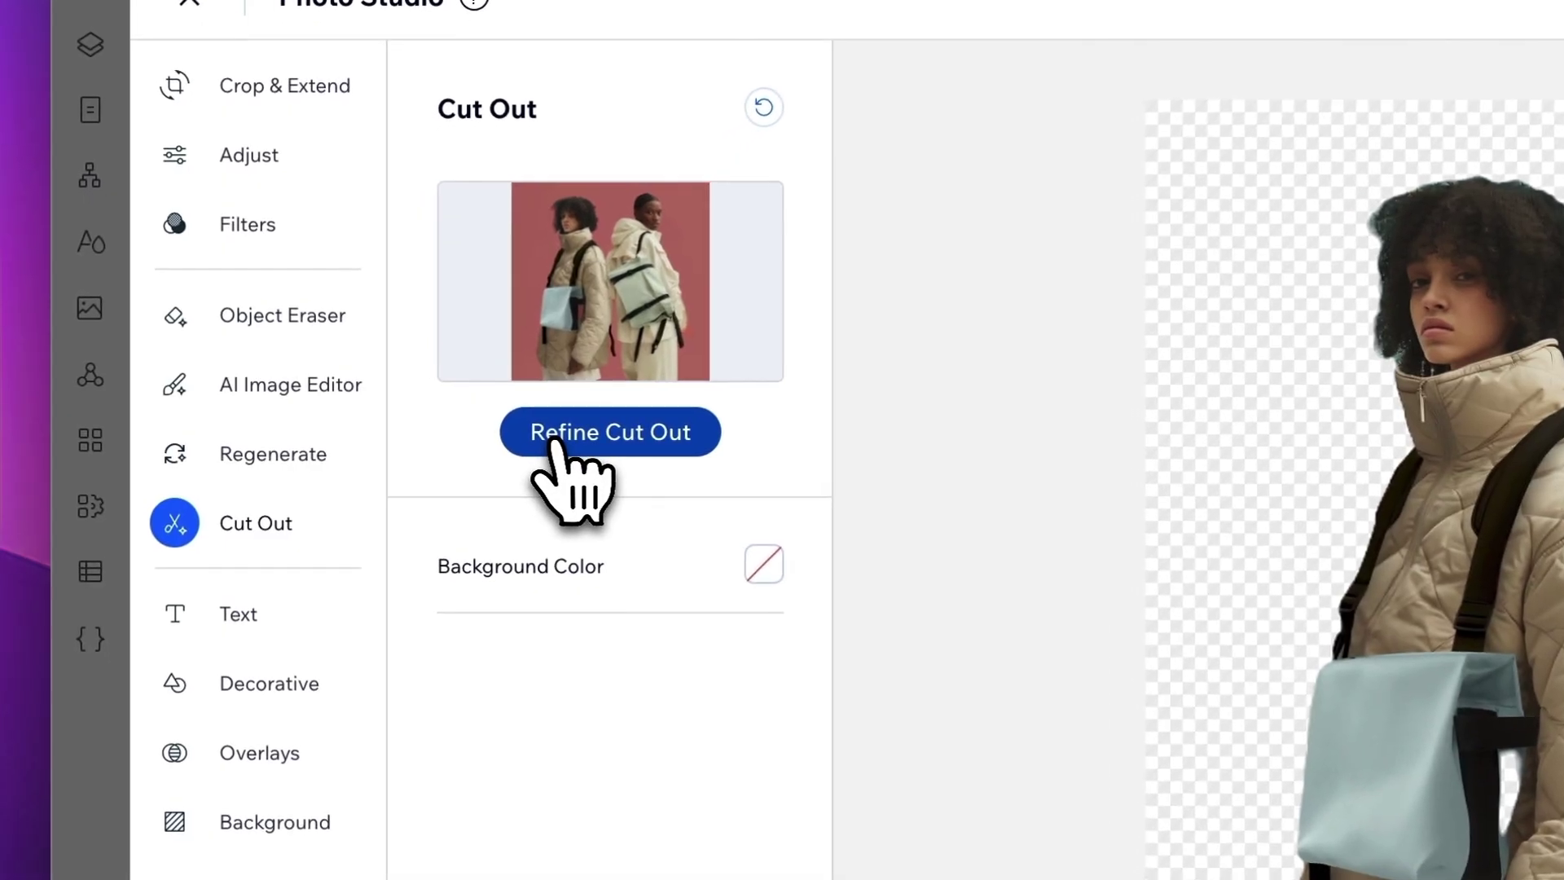
Touch up the first model's hair edges with a roughly 40% Fix Edges brush, then preview the result.
{"action": "left_click", "coordinate": [426, 403]}
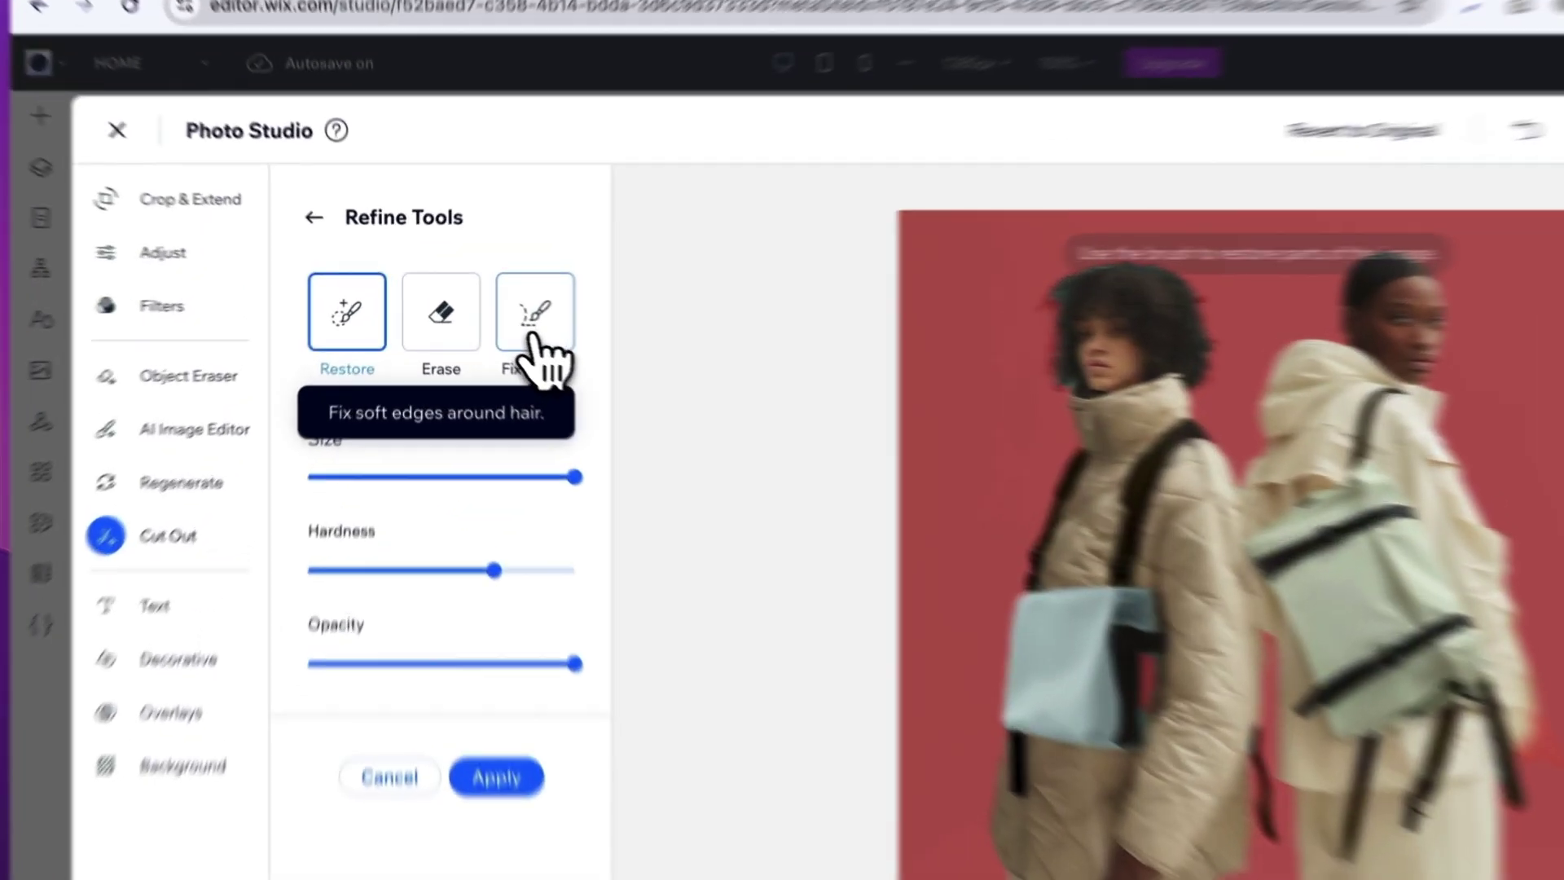
{"action": "left_click", "coordinate": [488, 322]}
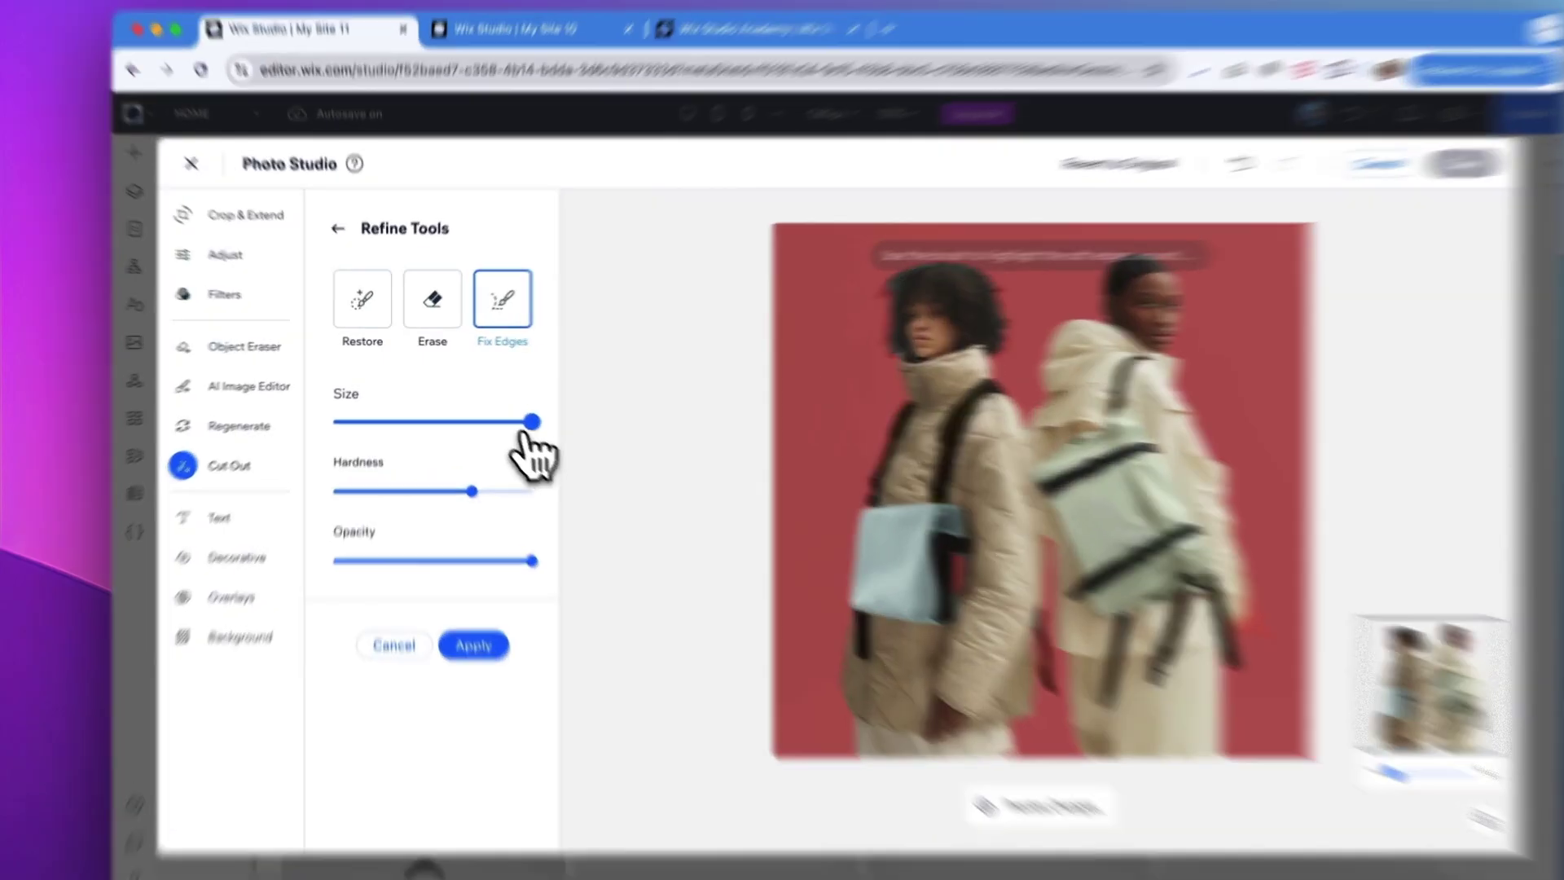
{"action": "left_click_drag", "start_coordinate": [529, 423], "coordinate": [412, 422]}
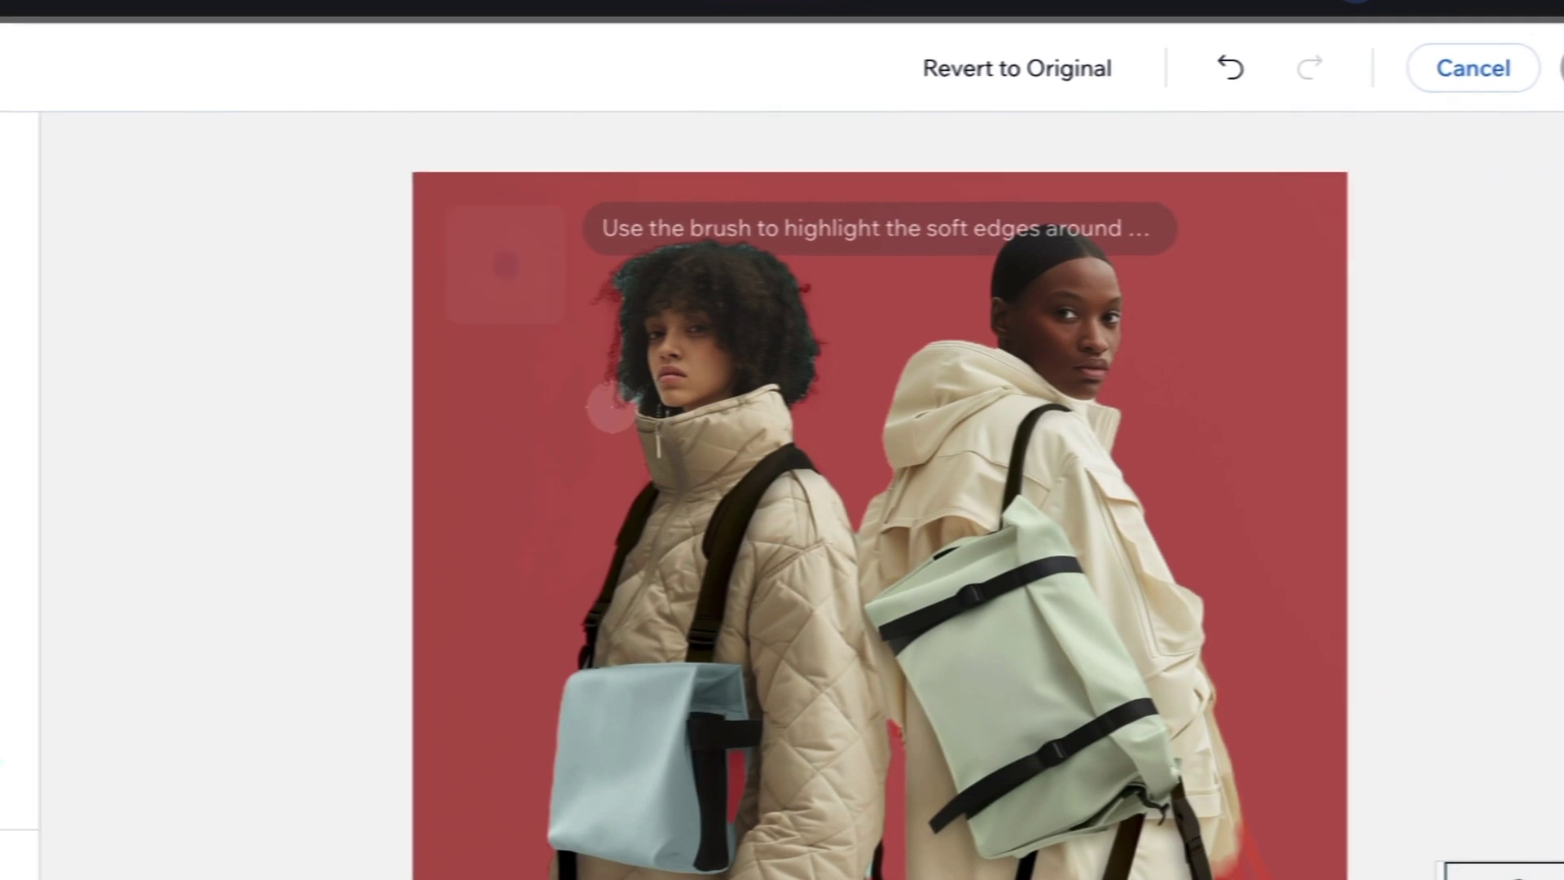
{"action": "left_click_drag", "start_coordinate": [604, 320], "coordinate": [602, 393]}
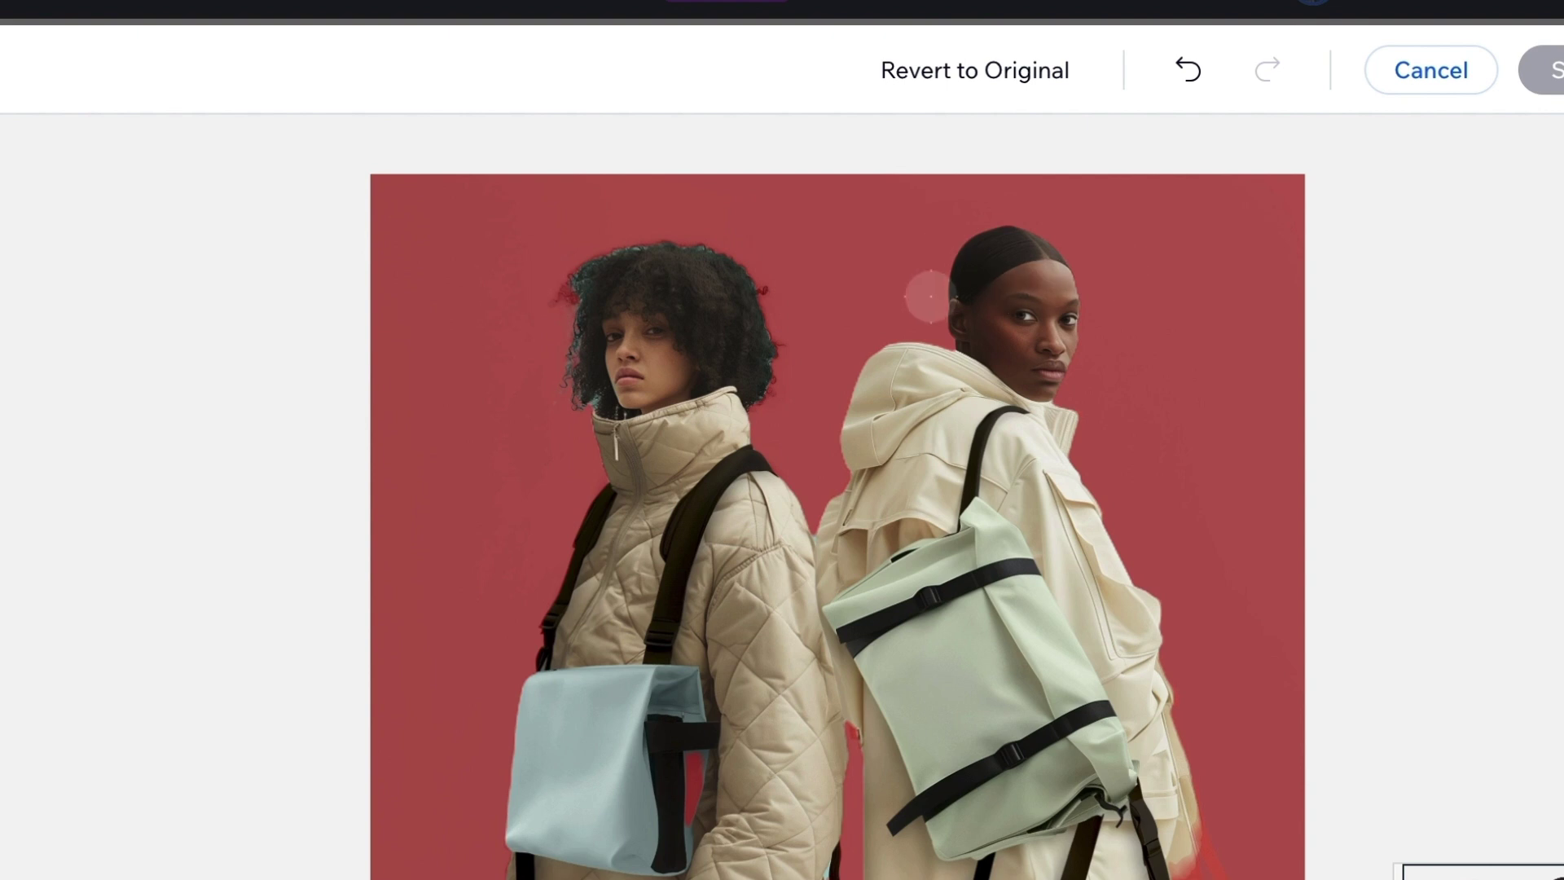
{"action": "left_click_drag", "start_coordinate": [753, 285], "coordinate": [778, 392]}
{"action": "left_click", "coordinate": [746, 668]}
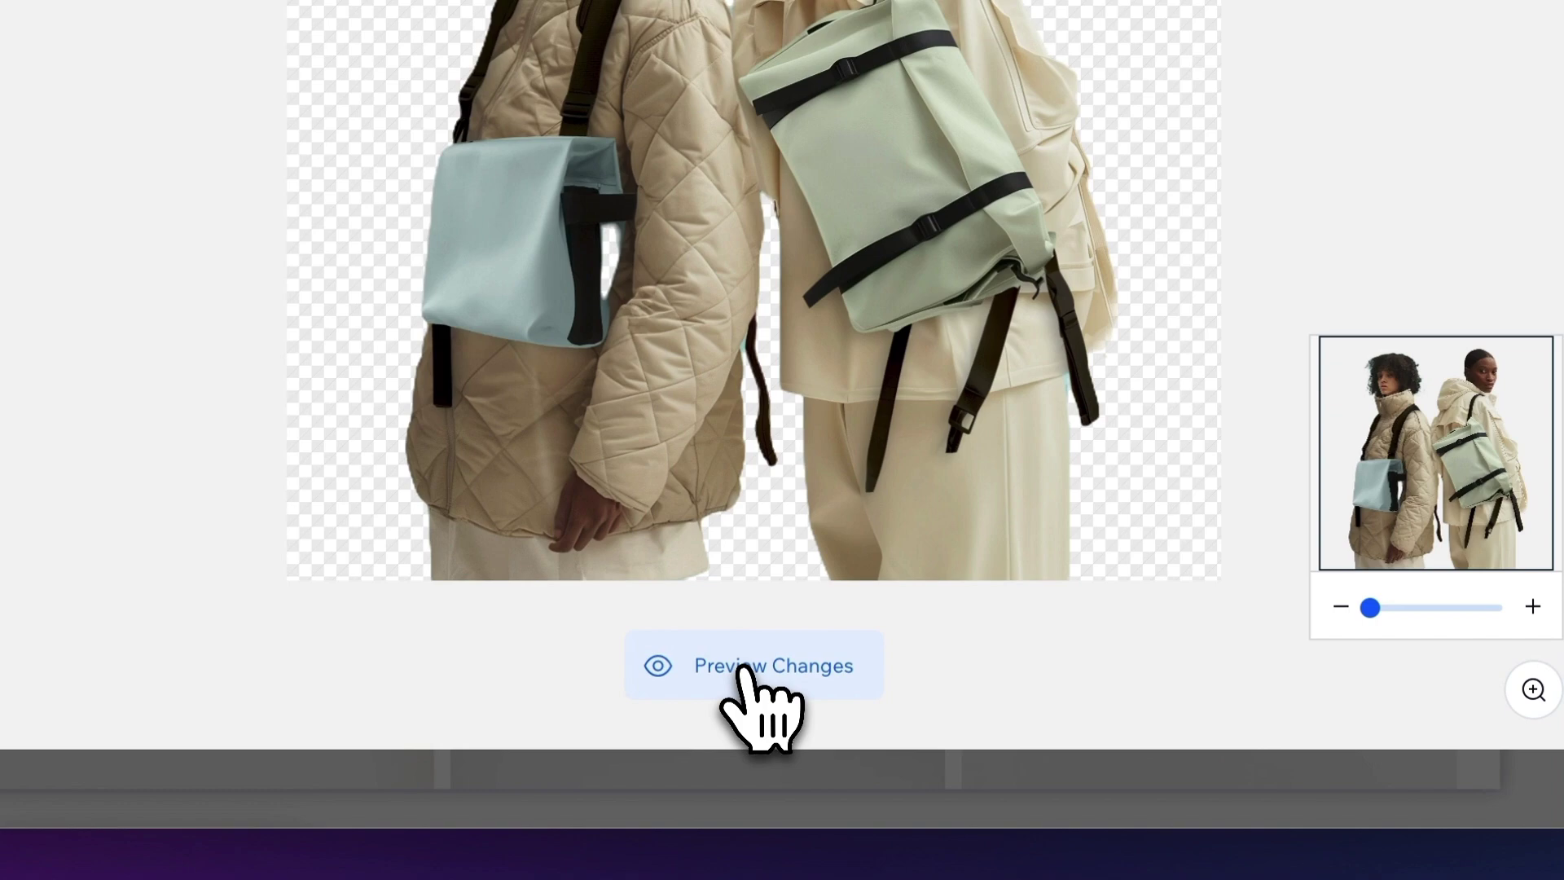
{"action": "left_click", "coordinate": [744, 668]}
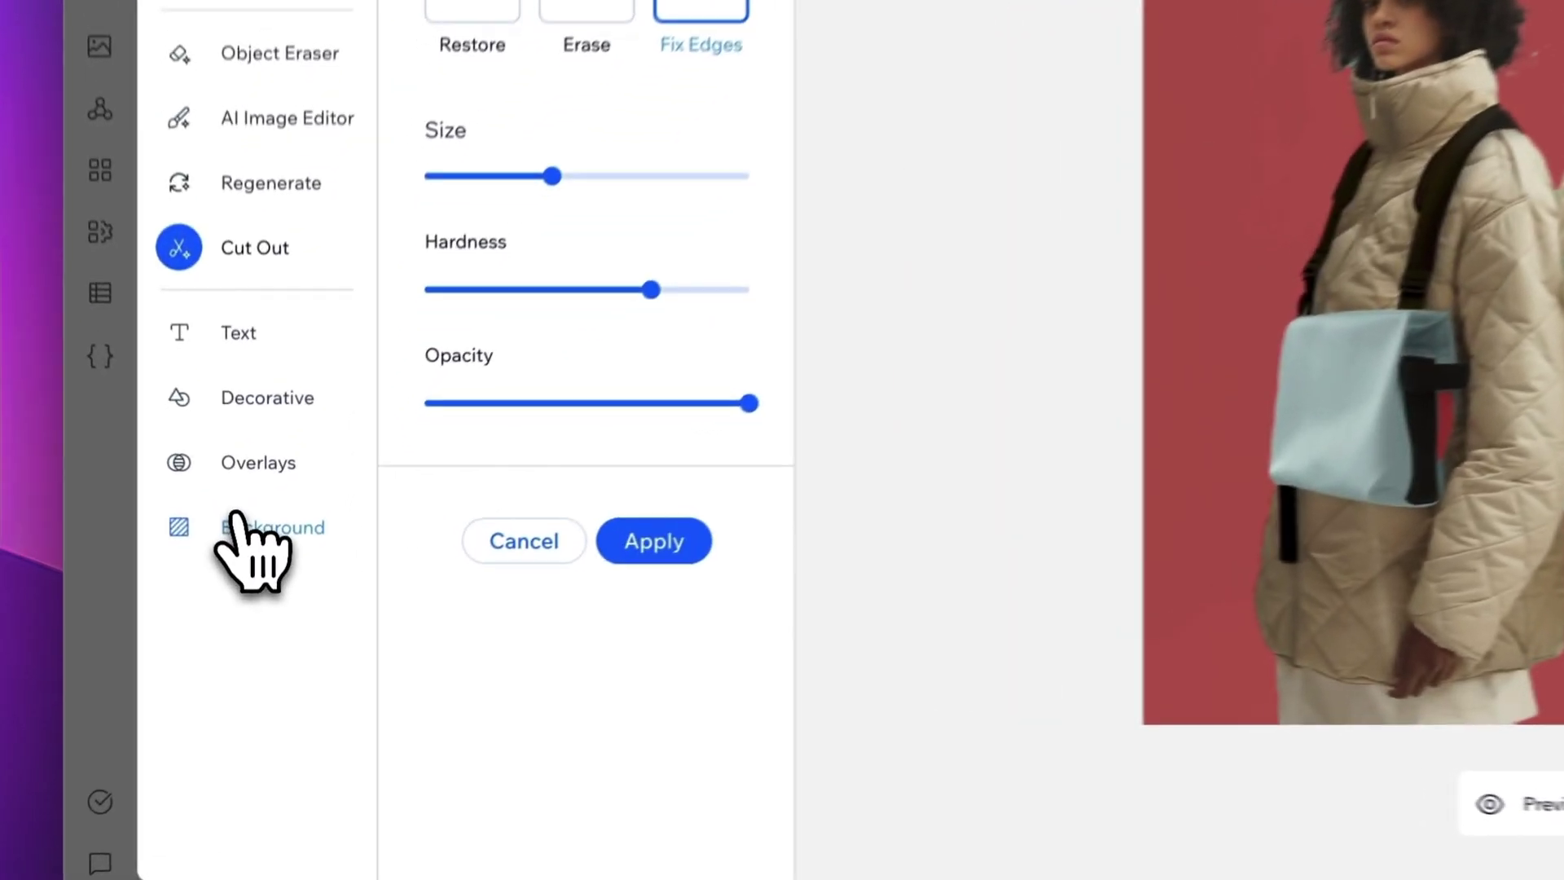
Set the Minimalist Outdoor Setting stock image as the photo's new background.
{"action": "left_click", "coordinate": [239, 599]}
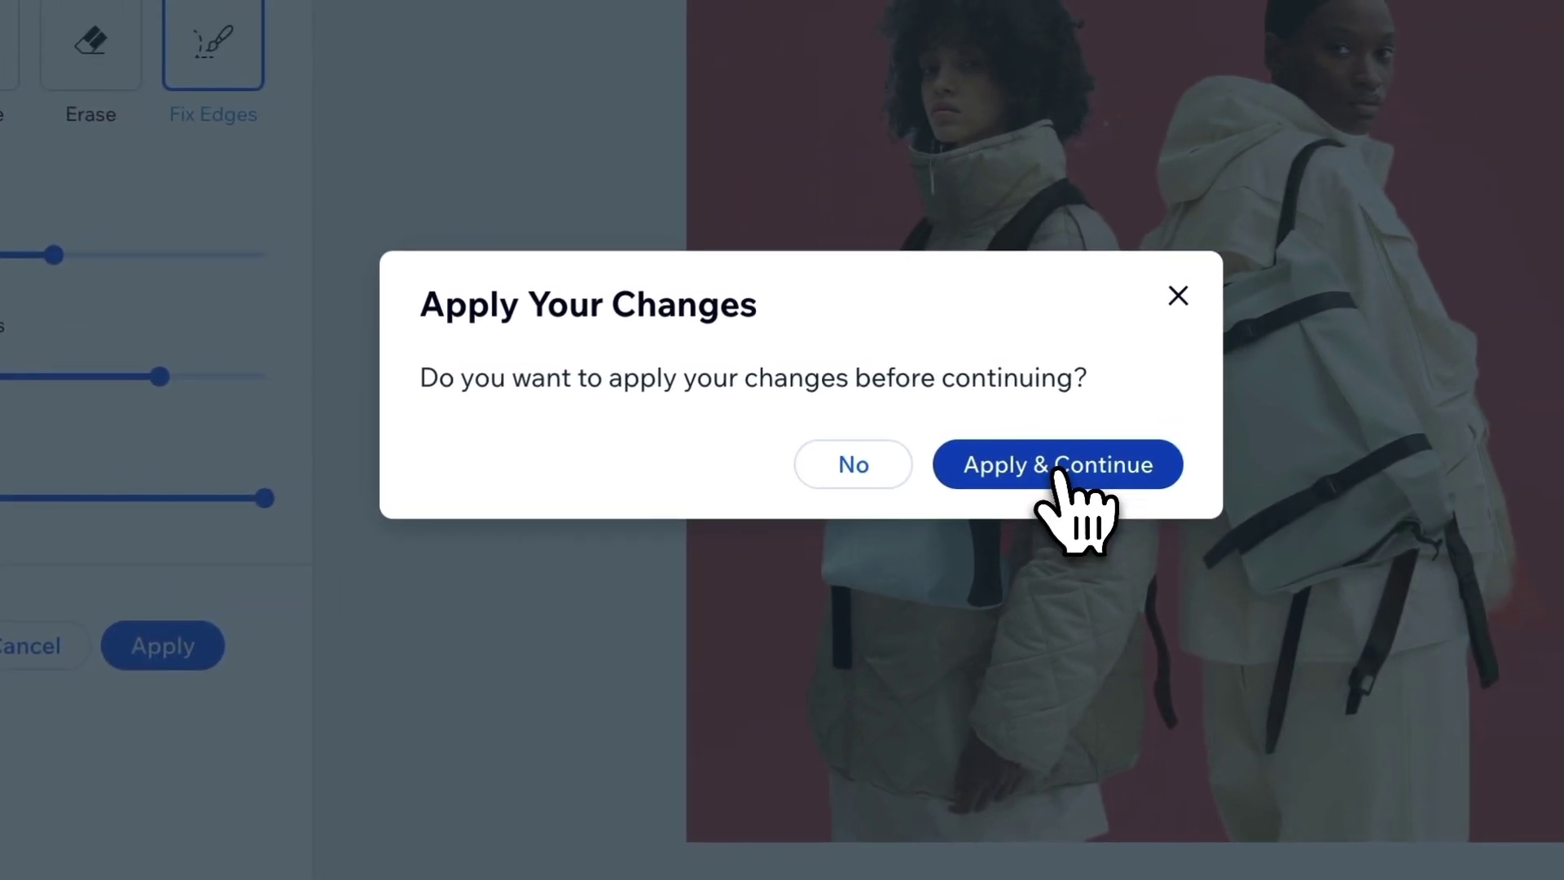
{"action": "left_click", "coordinate": [1161, 442]}
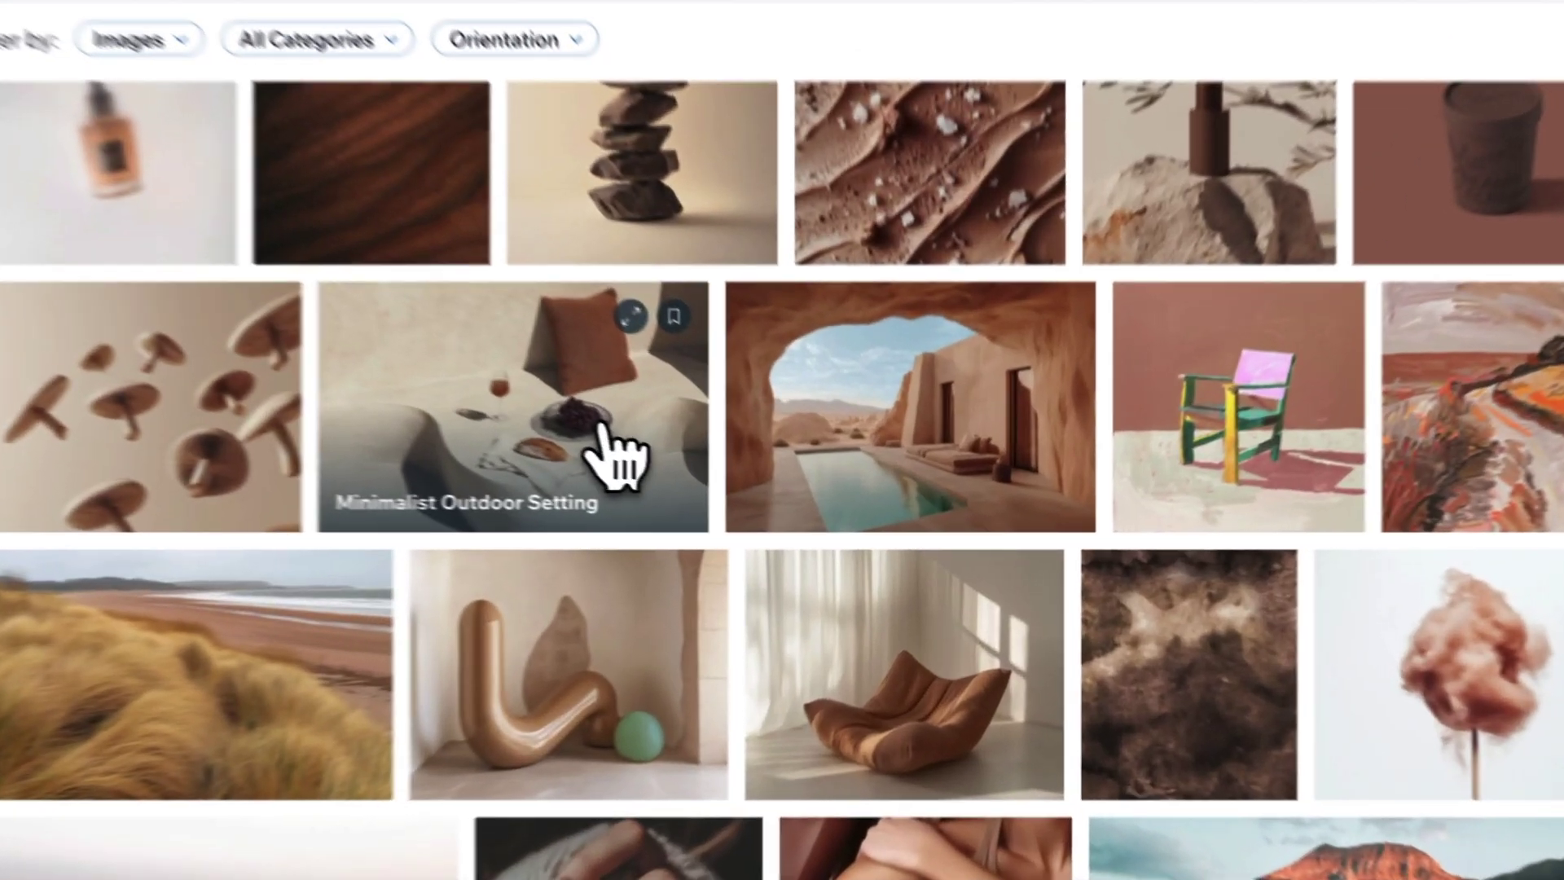
{"action": "left_click", "coordinate": [770, 509]}
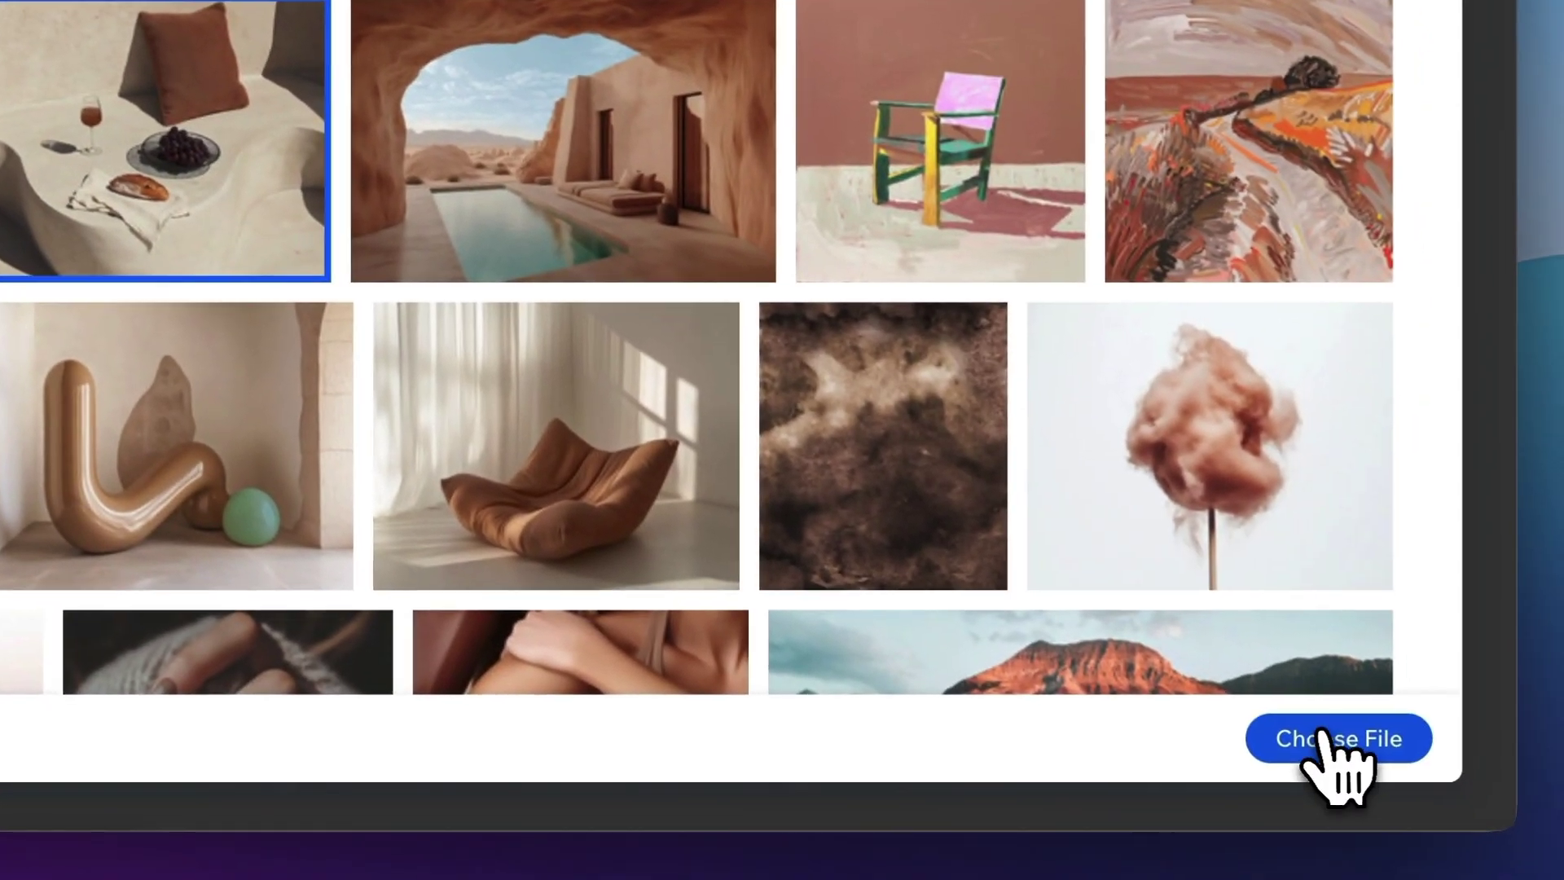
{"action": "left_click", "coordinate": [1438, 774]}
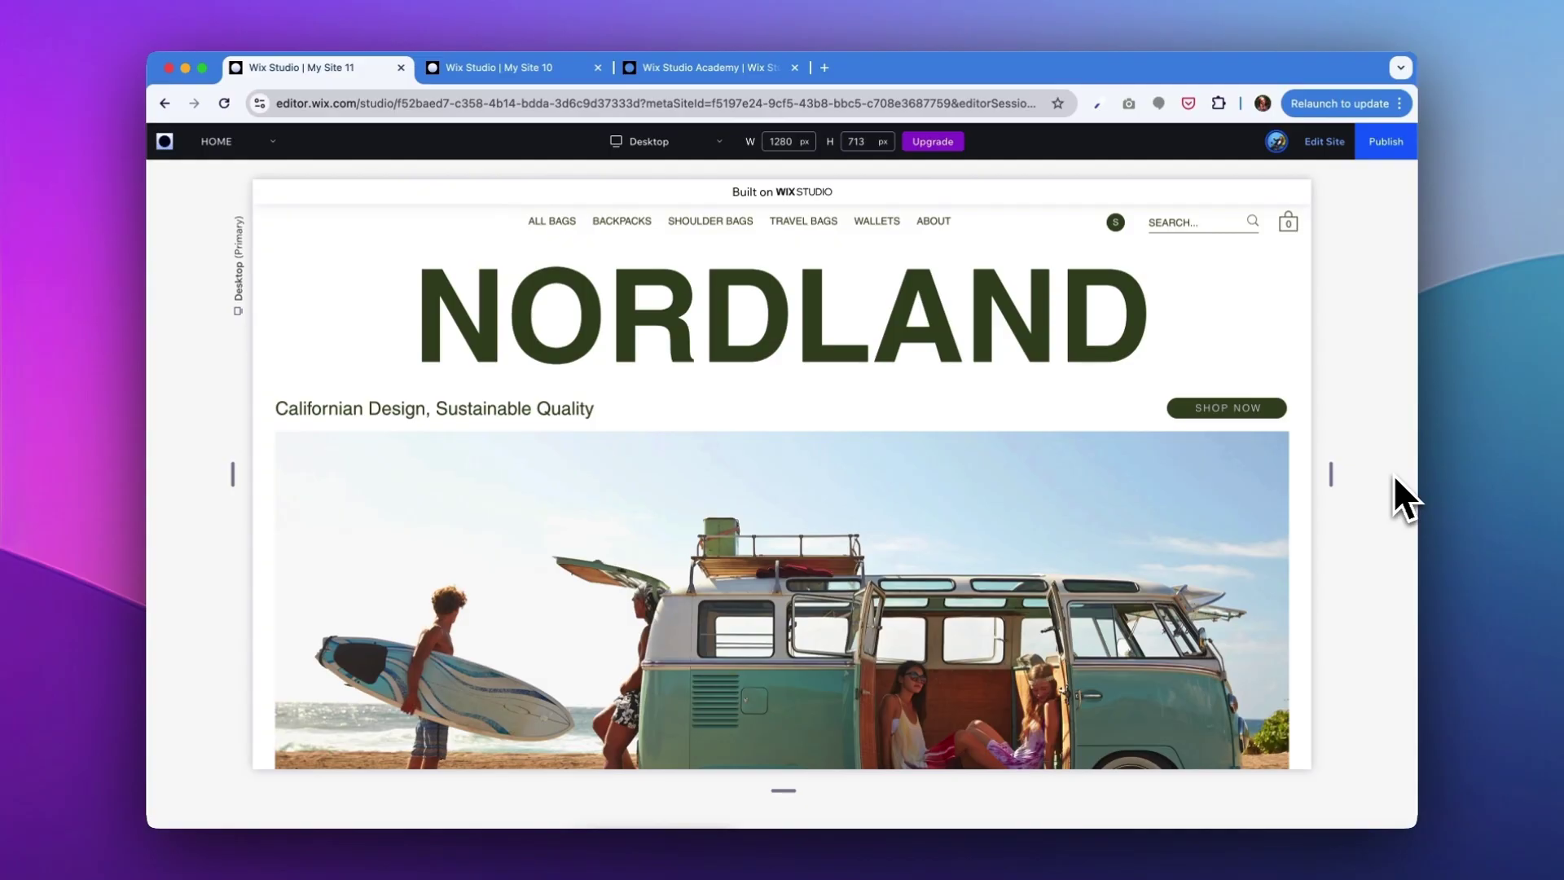
Scroll the preview to review the product grid with the updated two-model photo.
{"action": "scroll", "coordinate": [1395, 479], "scroll_direction": "down", "scroll_amount": 2}
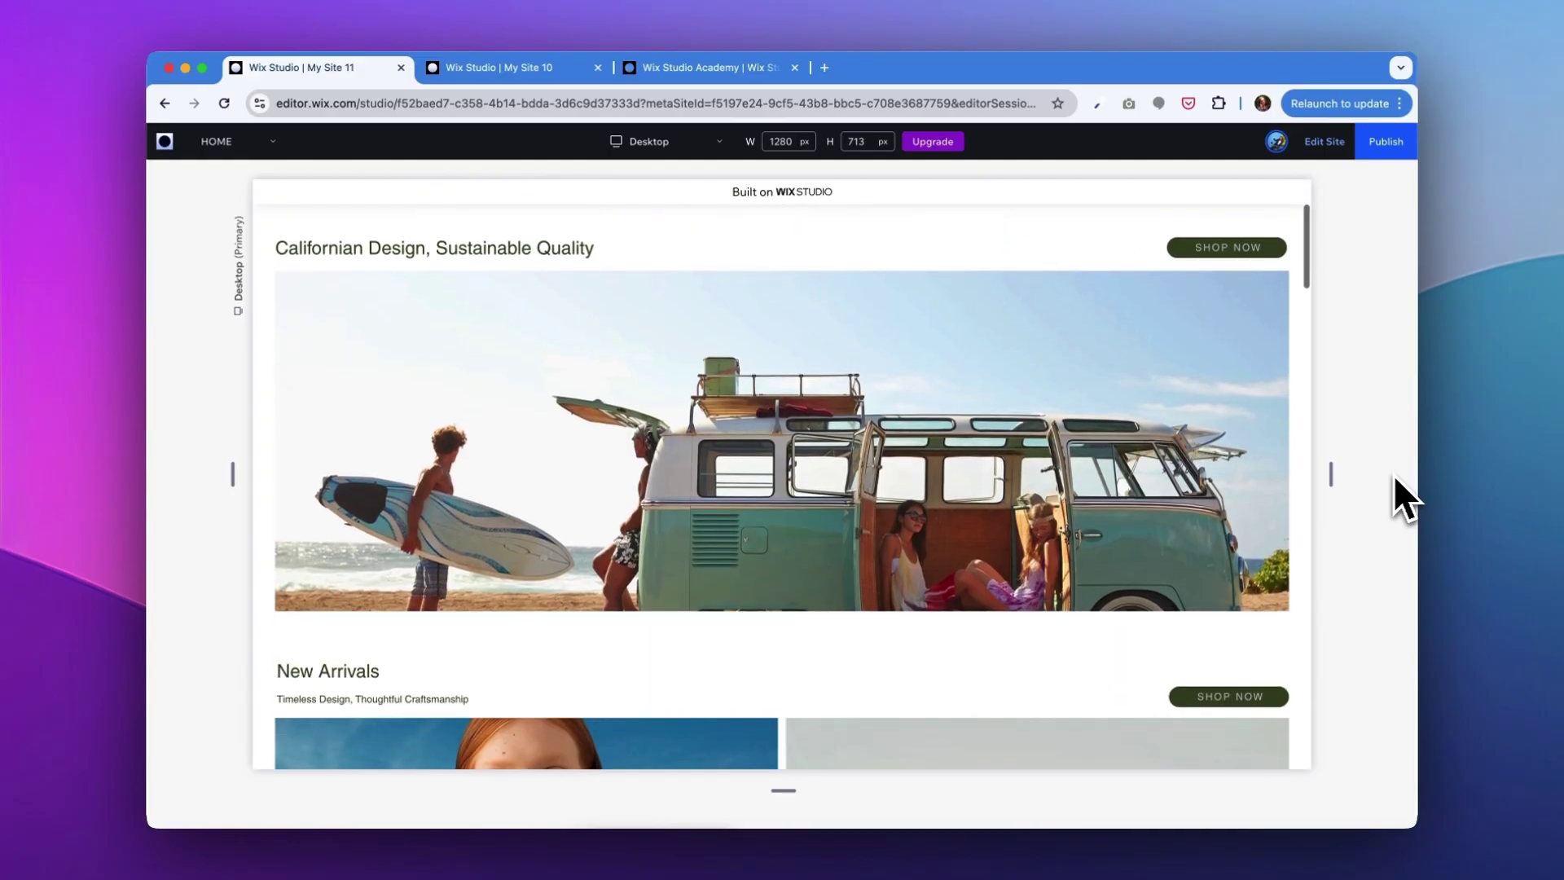
{"action": "scroll", "coordinate": [1394, 474], "scroll_direction": "down", "scroll_amount": 6}
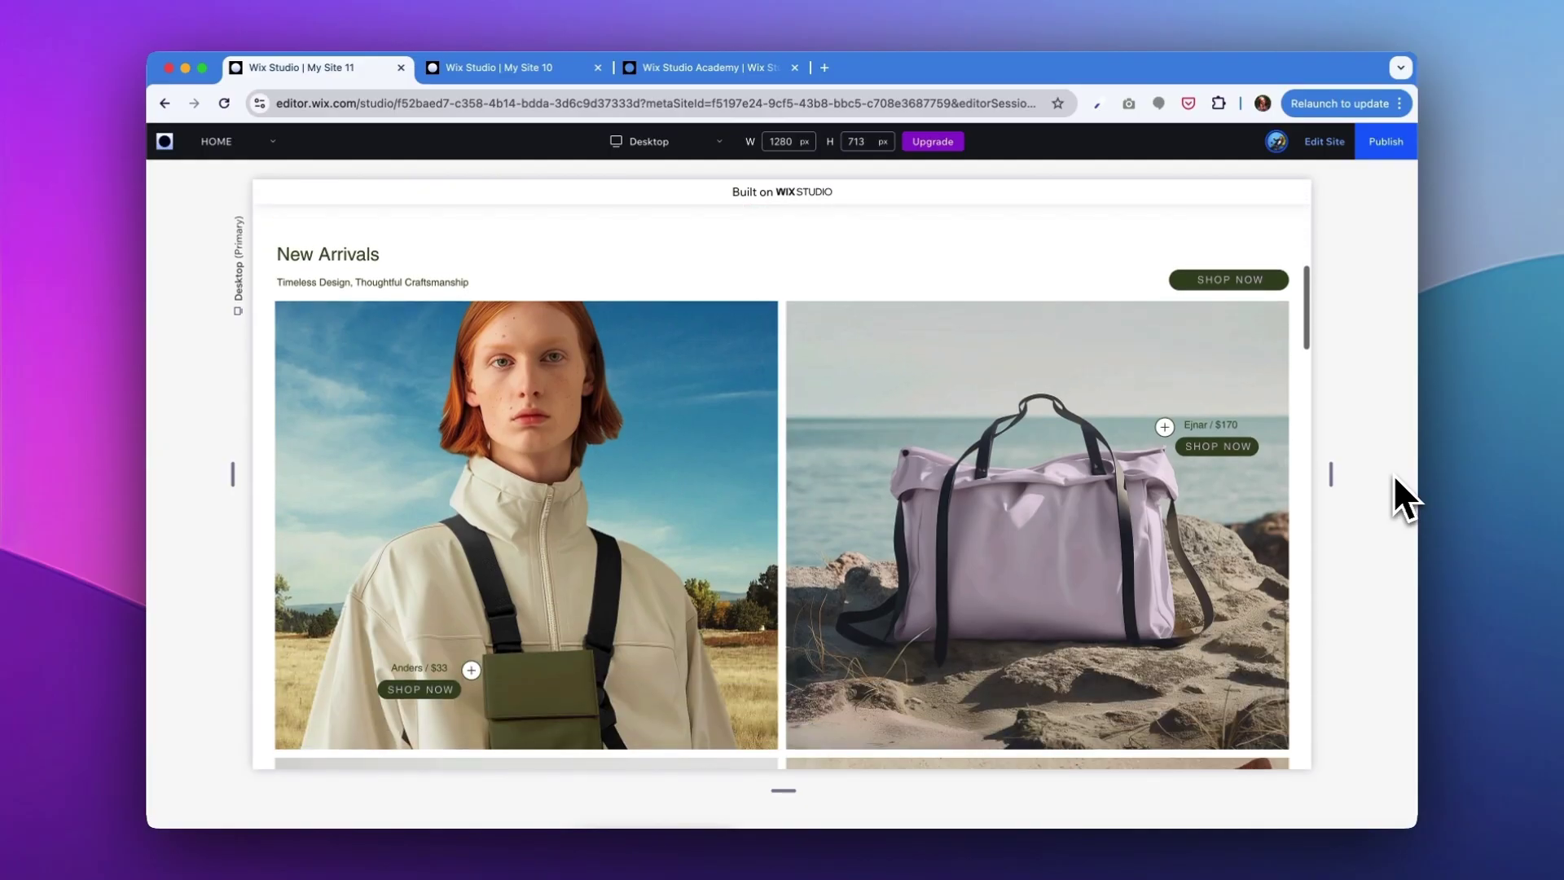
{"action": "scroll", "coordinate": [1393, 474], "scroll_direction": "up", "scroll_amount": 1}
{"action": "scroll", "coordinate": [1393, 474], "scroll_direction": "down", "scroll_amount": 4}
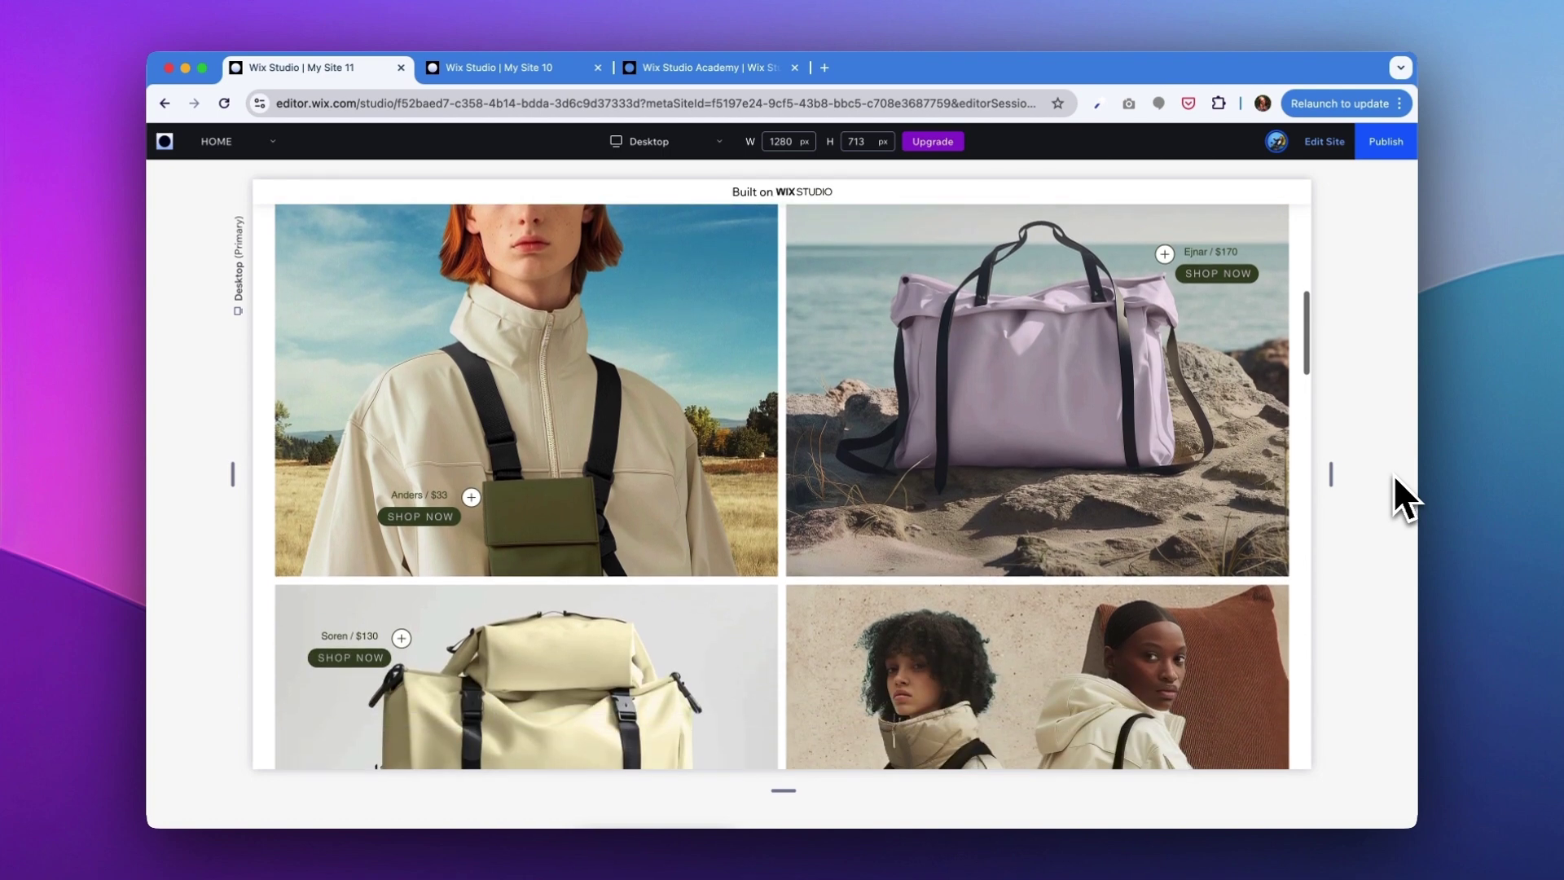
{"action": "scroll", "coordinate": [1394, 474], "scroll_direction": "down", "scroll_amount": 4}
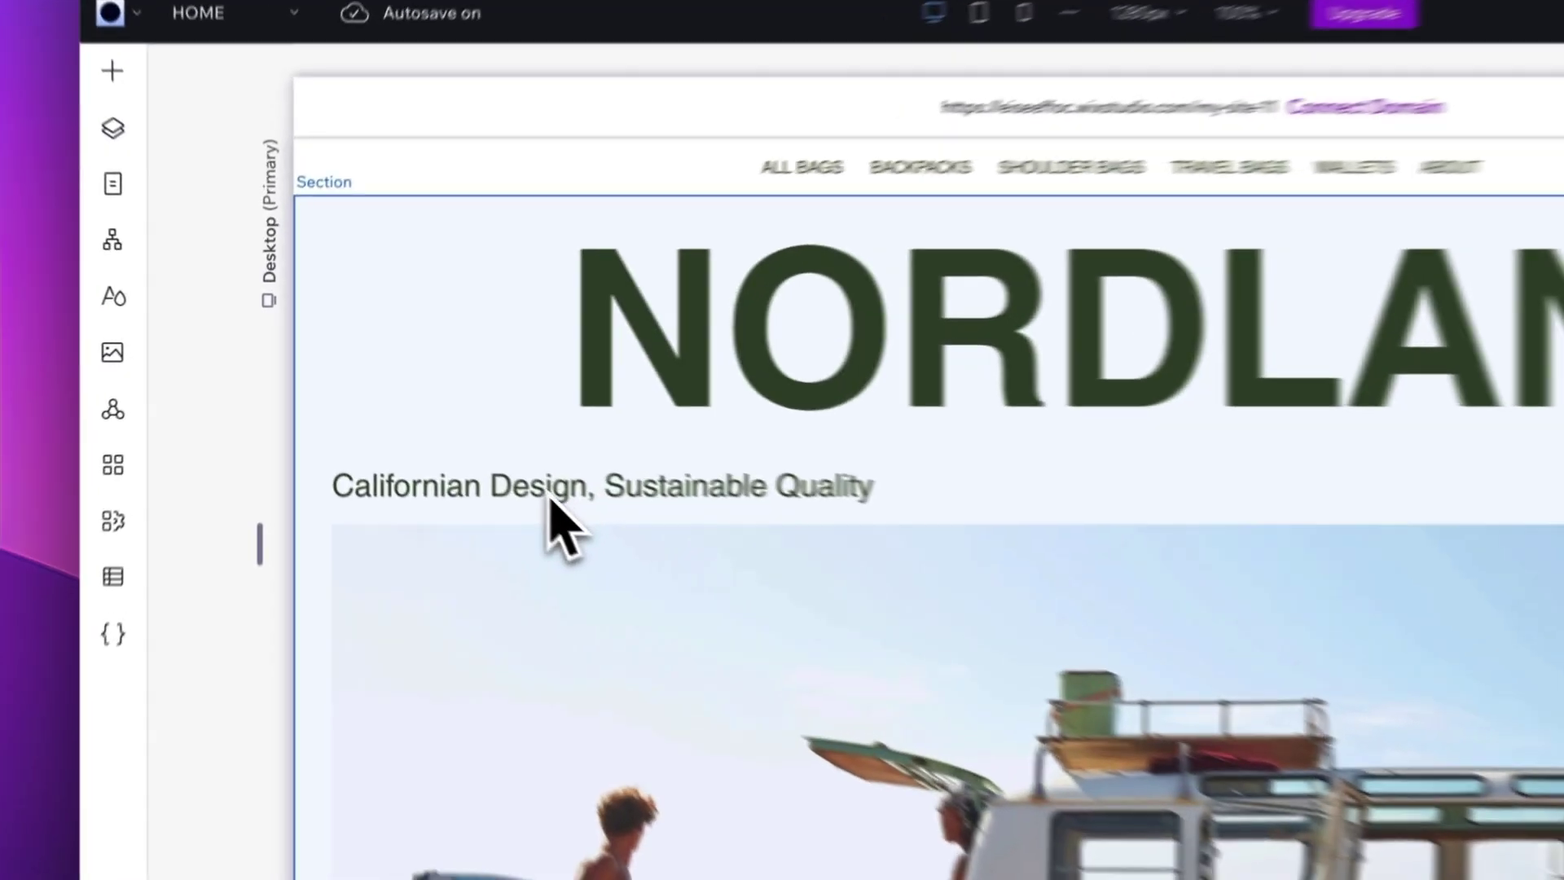
Set the capitalization of the 'Californian Design, Sustainable Quality' subtitle to uppercase.
{"action": "left_click", "coordinate": [551, 498]}
{"action": "left_click", "coordinate": [1497, 326]}
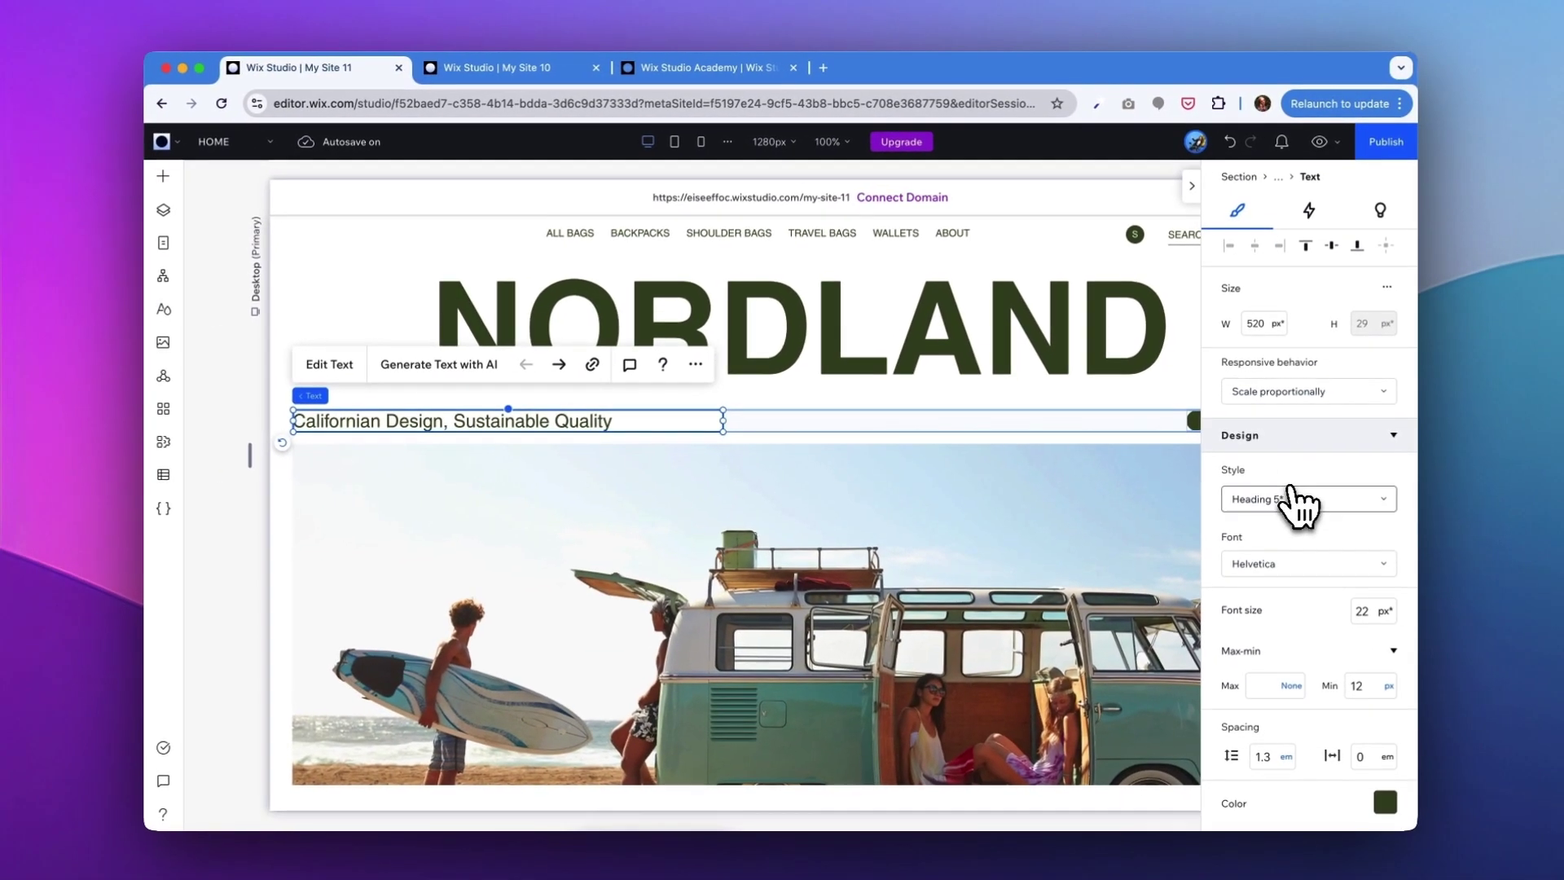
{"action": "scroll", "coordinate": [1296, 501], "scroll_direction": "down", "scroll_amount": 1}
{"action": "scroll", "coordinate": [1296, 504], "scroll_direction": "down", "scroll_amount": 5}
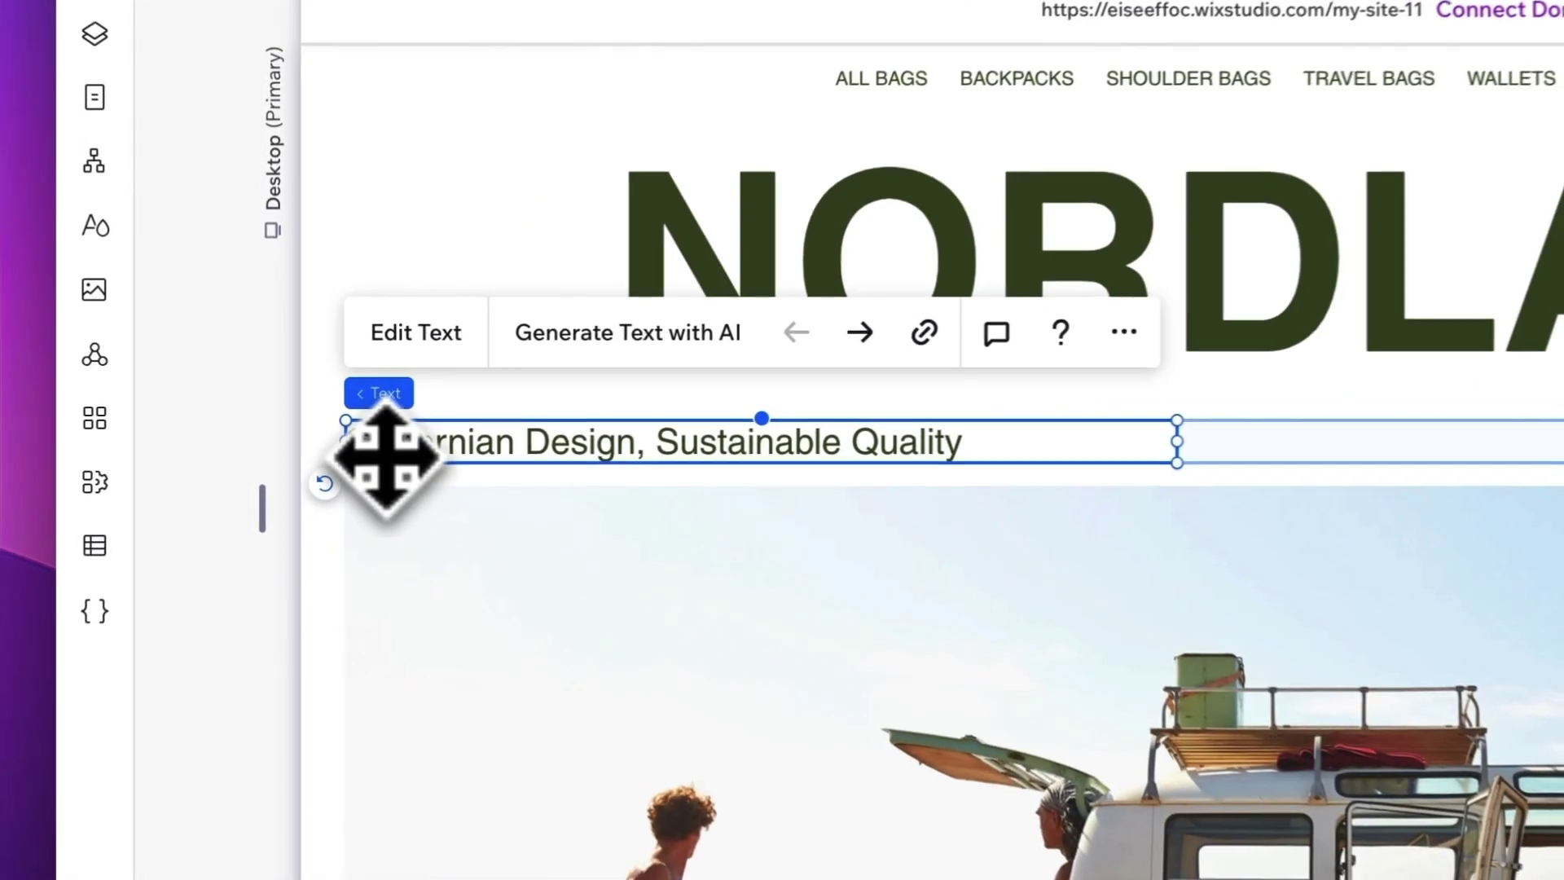
{"action": "double_click", "coordinate": [318, 421]}
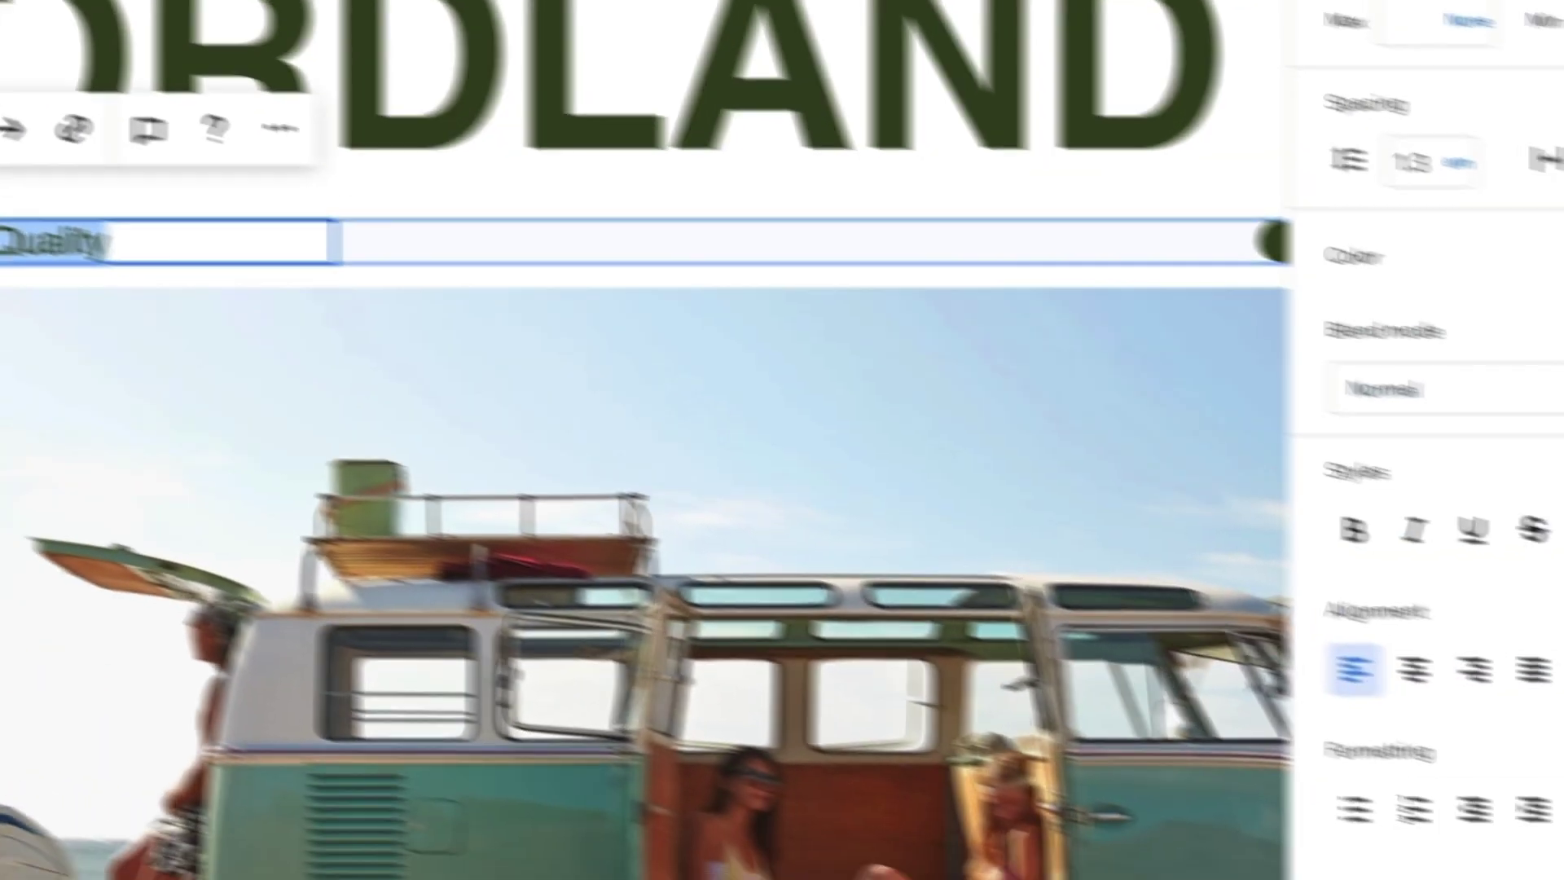
{"action": "scroll", "coordinate": [1327, 628], "scroll_direction": "down", "scroll_amount": 4}
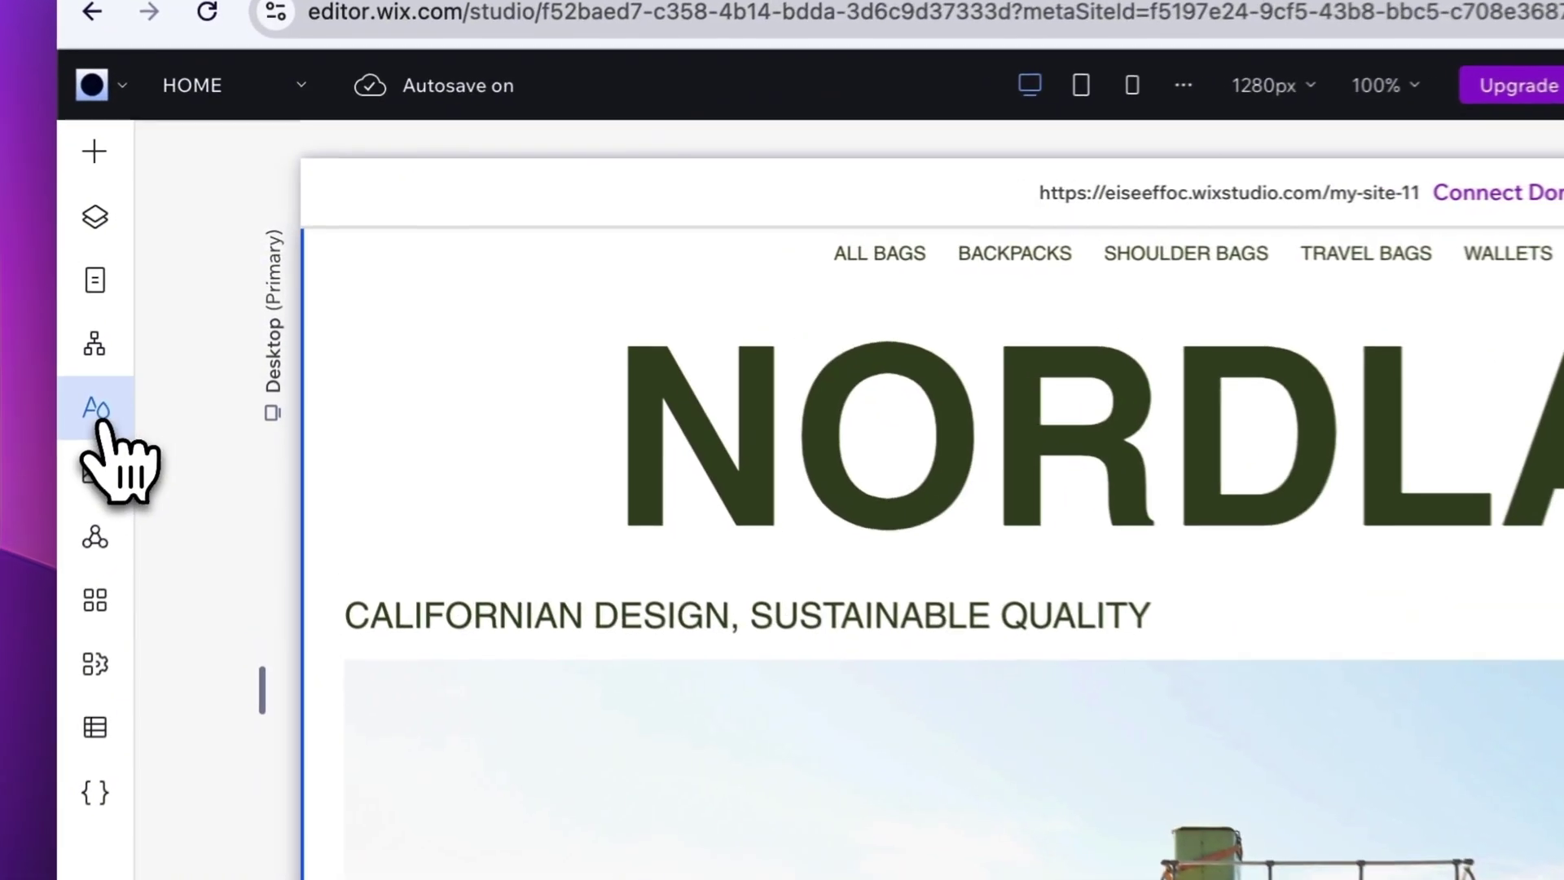
Show the Site Styles Typography list with the Helvetica Bold and Helvetica fonts.
{"action": "left_click", "coordinate": [169, 313]}
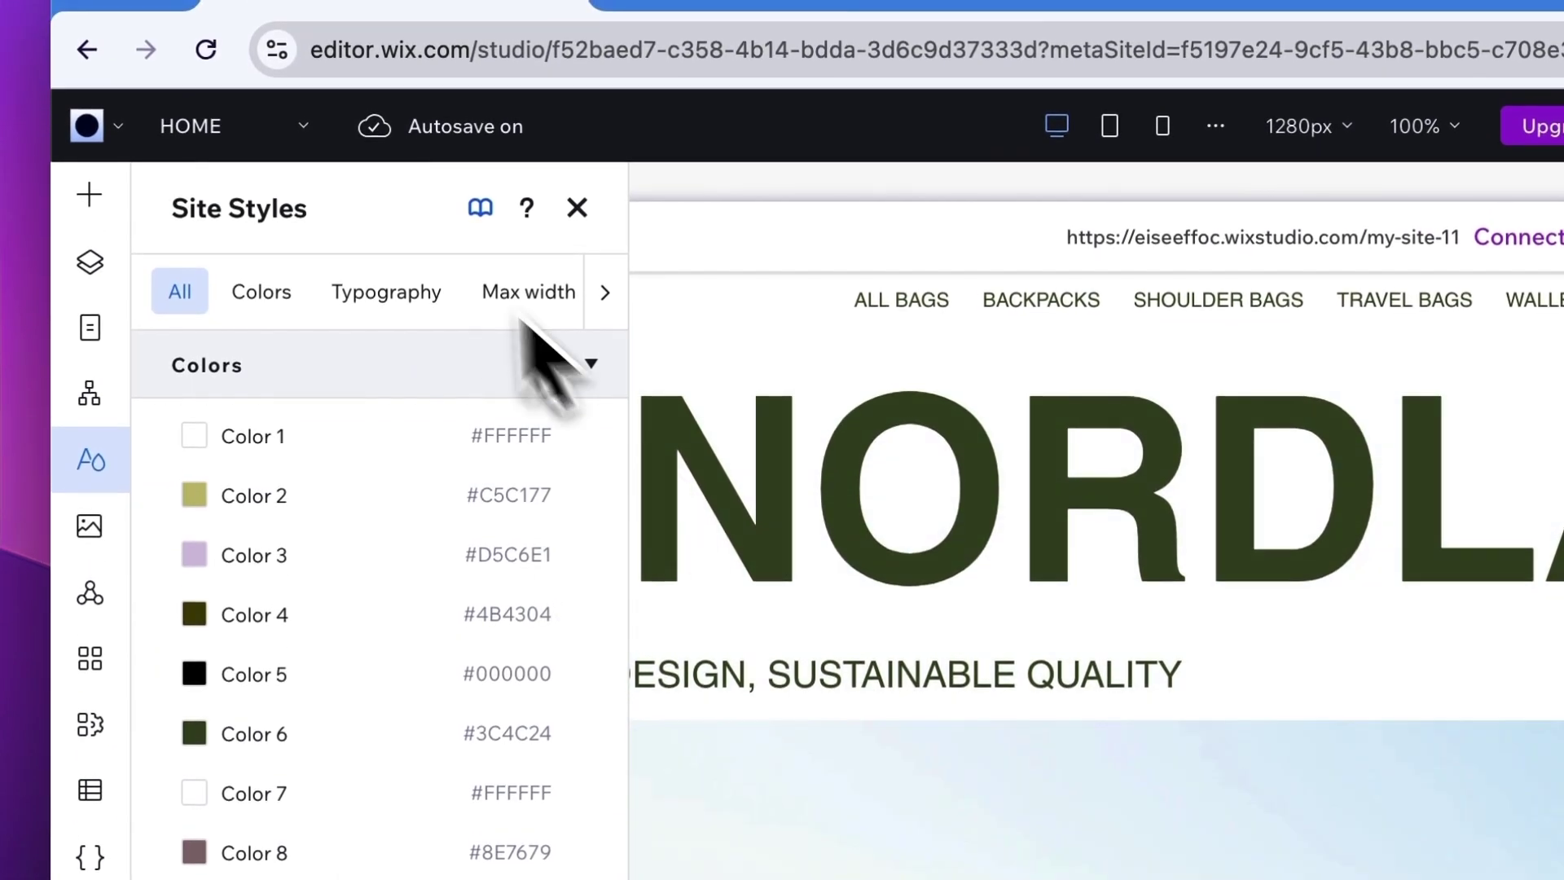
{"action": "left_click", "coordinate": [366, 244]}
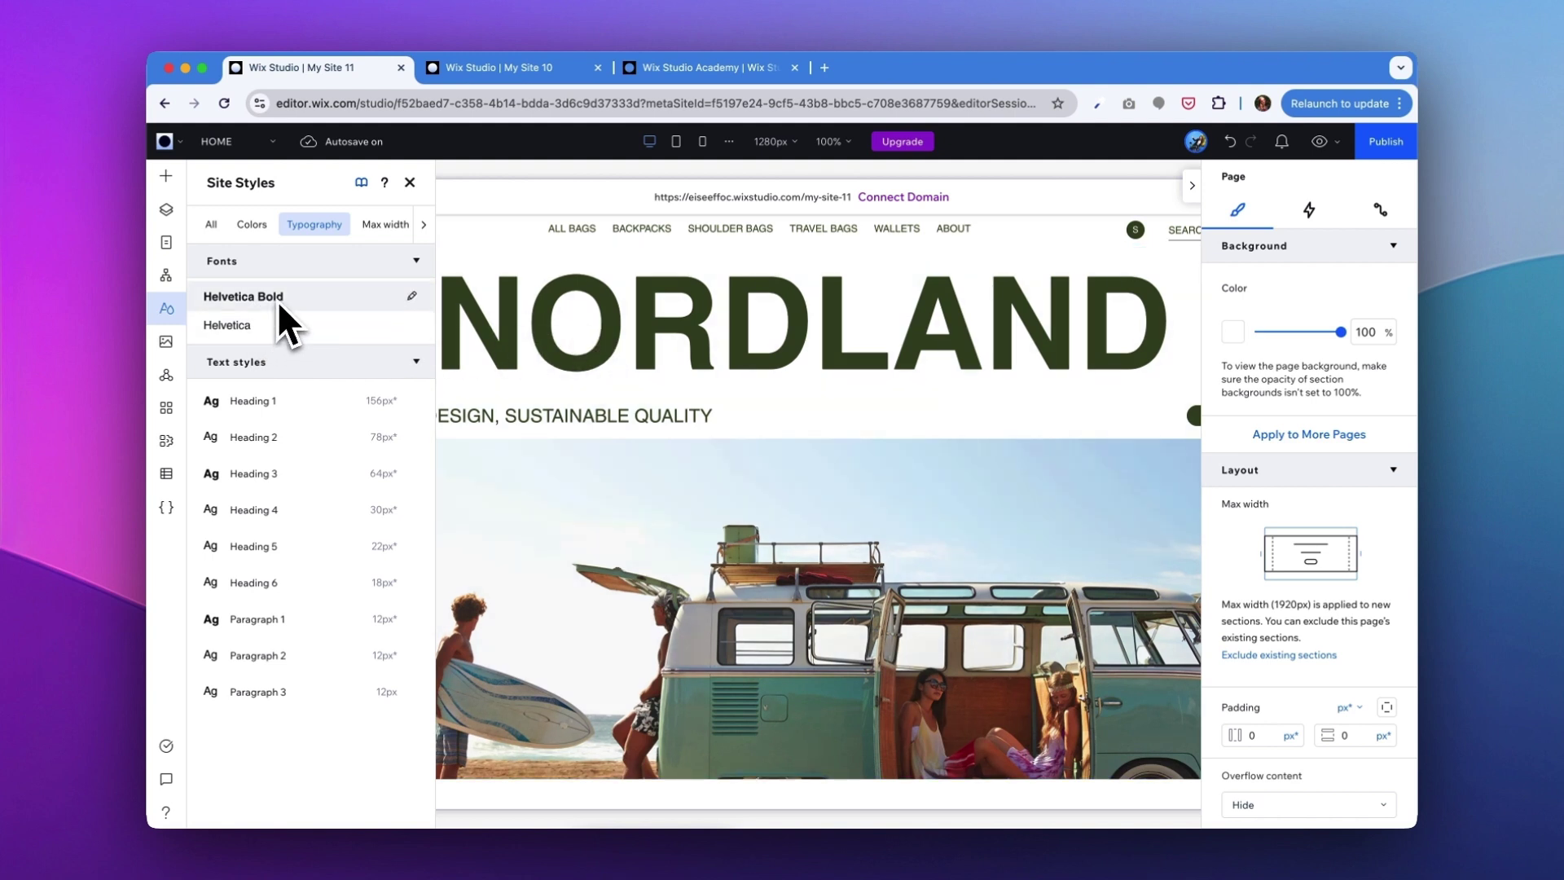
Select the NORDLAND heading and browse its font choices.
{"action": "left_click", "coordinate": [1028, 329]}
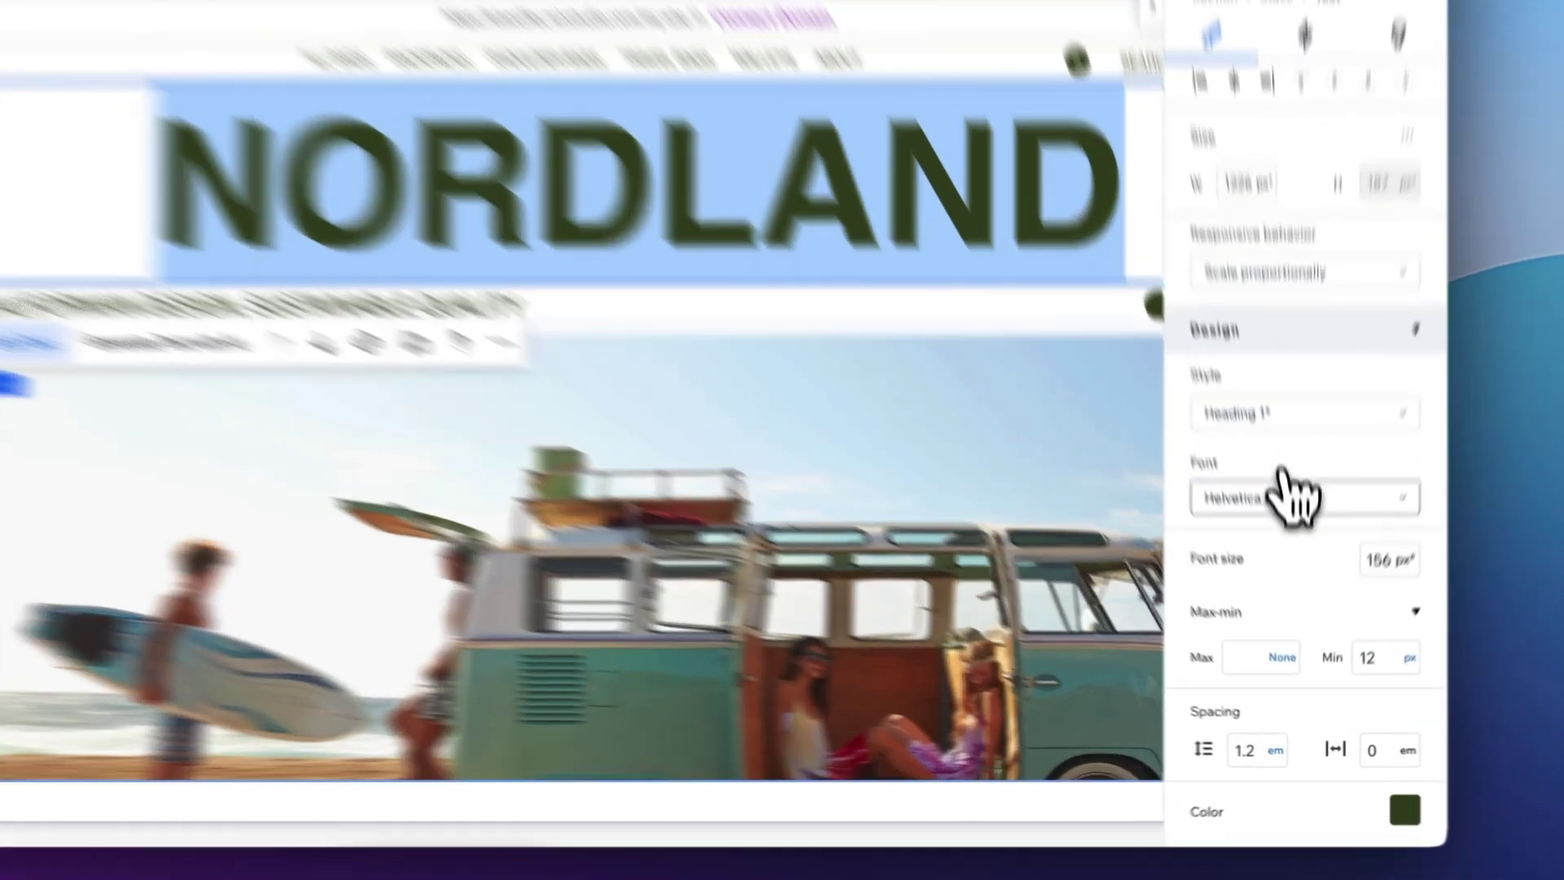
{"action": "left_click", "coordinate": [1275, 562]}
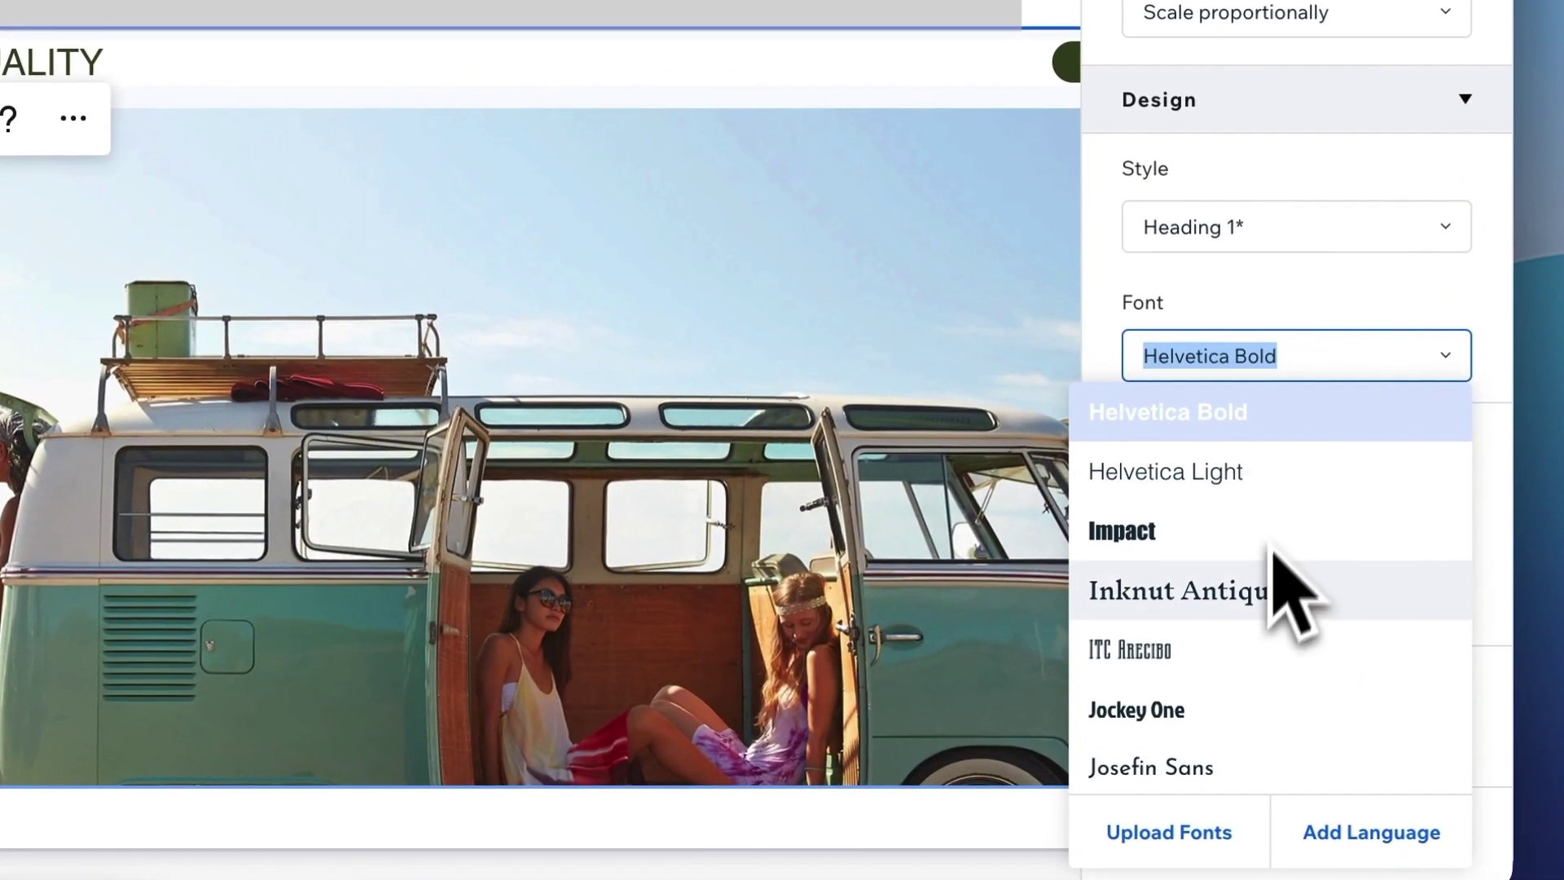
{"action": "scroll", "coordinate": [1268, 563], "scroll_direction": "down", "scroll_amount": 3}
{"action": "scroll", "coordinate": [1264, 583], "scroll_direction": "up", "scroll_amount": 3}
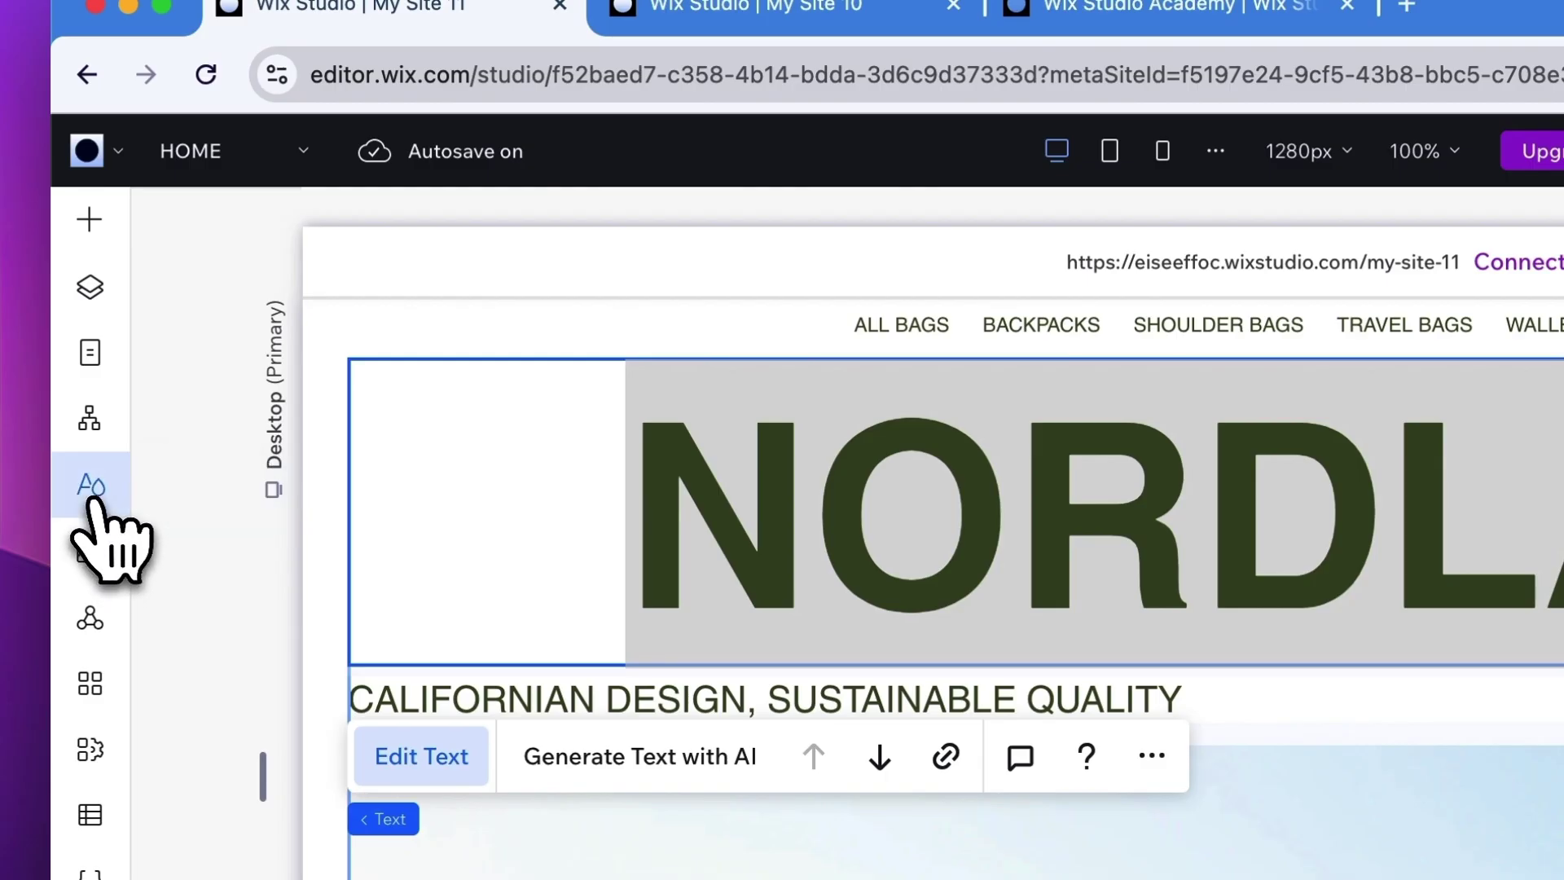
Replace the Helvetica Bold site font with Wix Madefor Display in Site Styles Typography.
{"action": "left_click", "coordinate": [92, 493]}
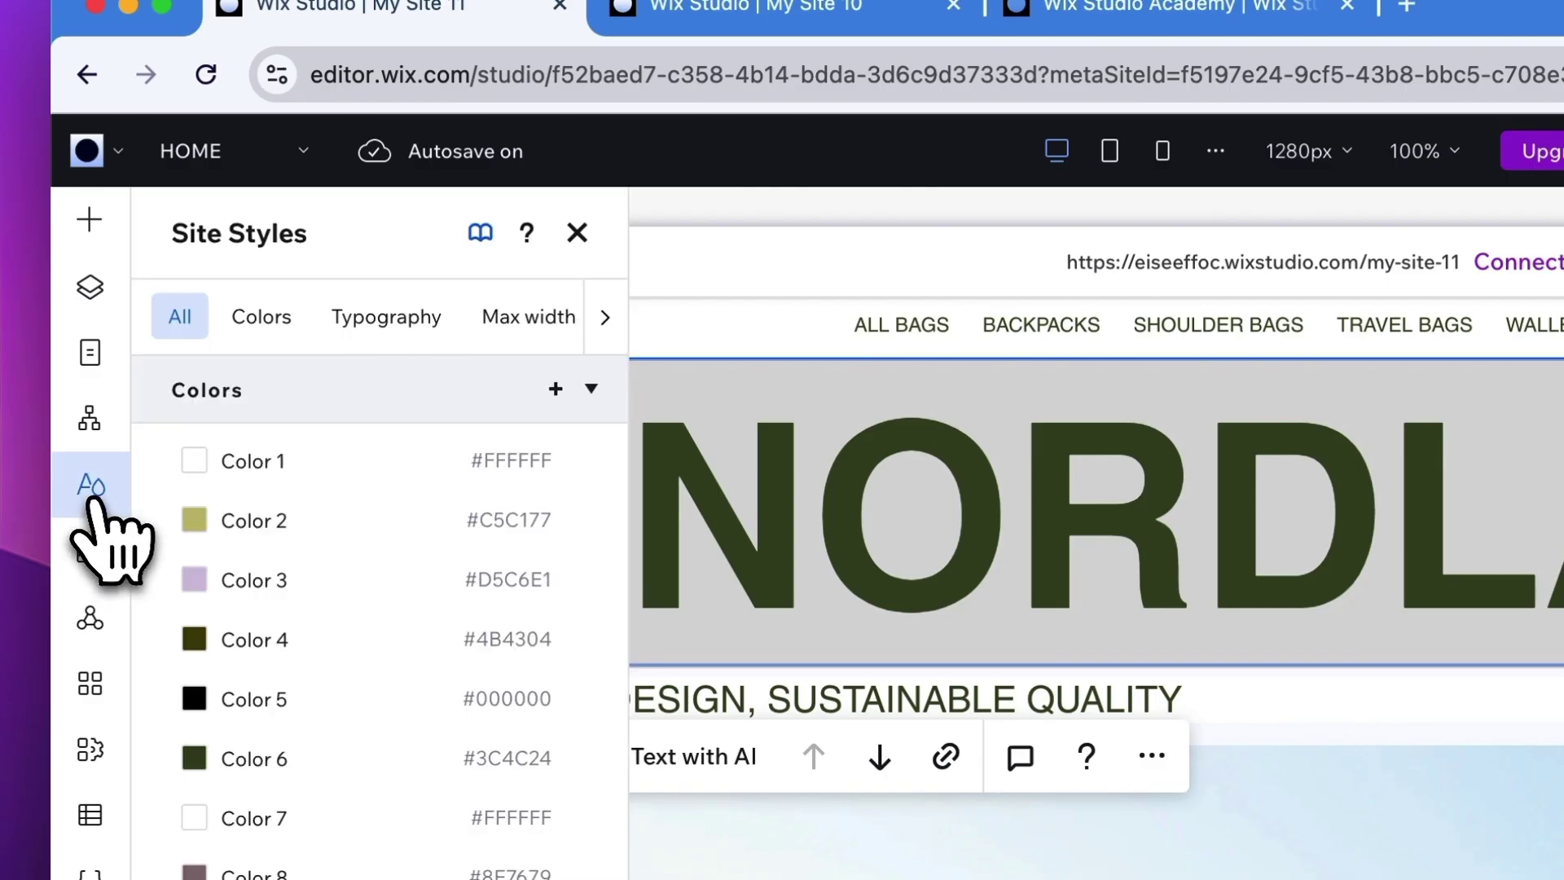
{"action": "left_click", "coordinate": [360, 347]}
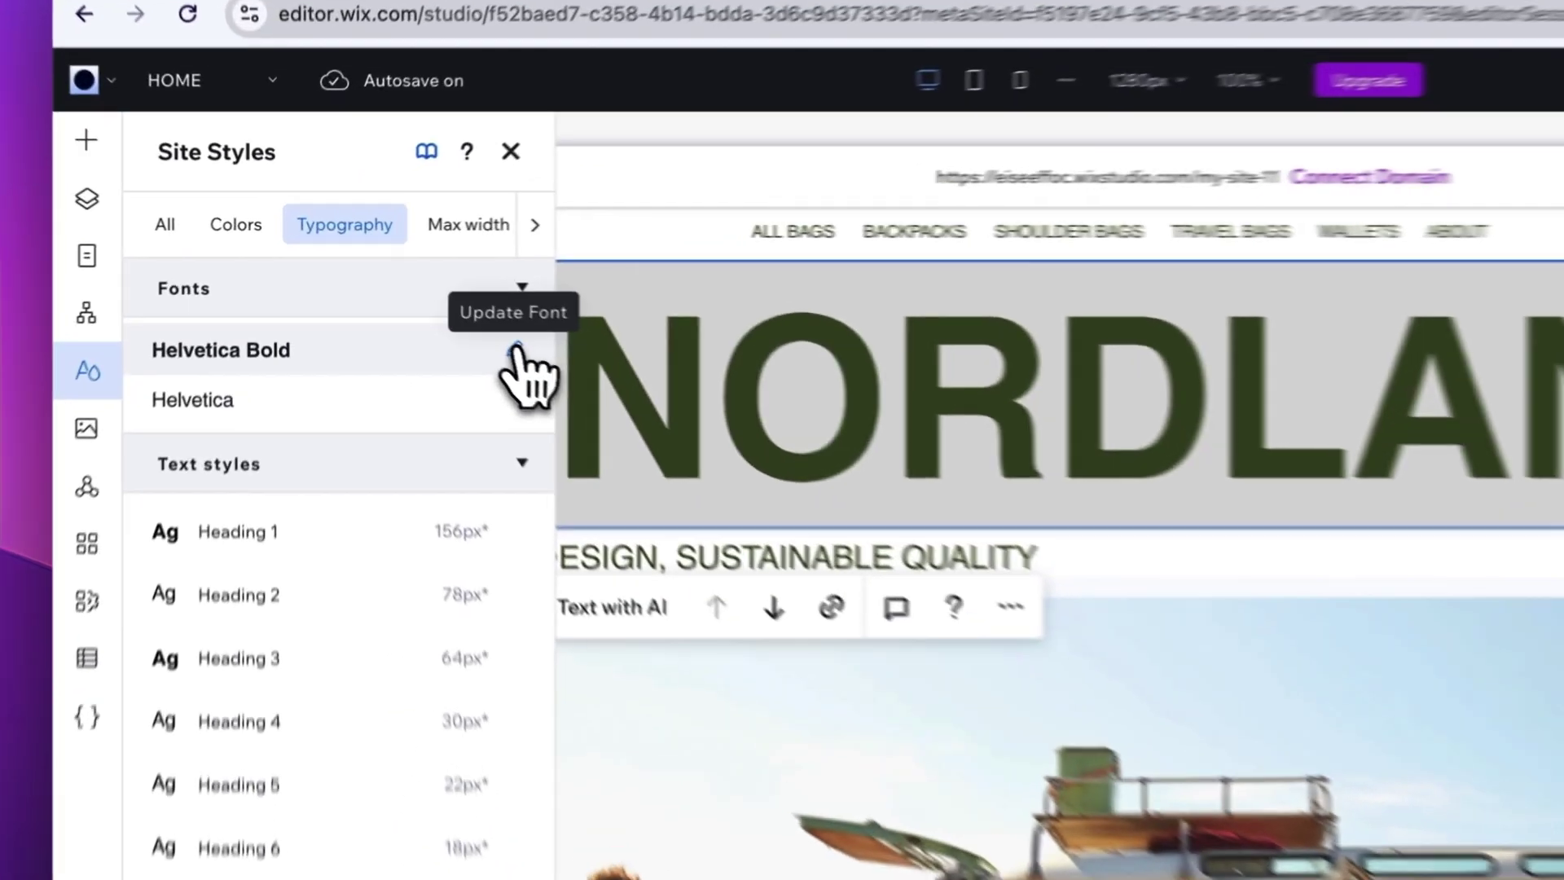
{"action": "left_click", "coordinate": [411, 296]}
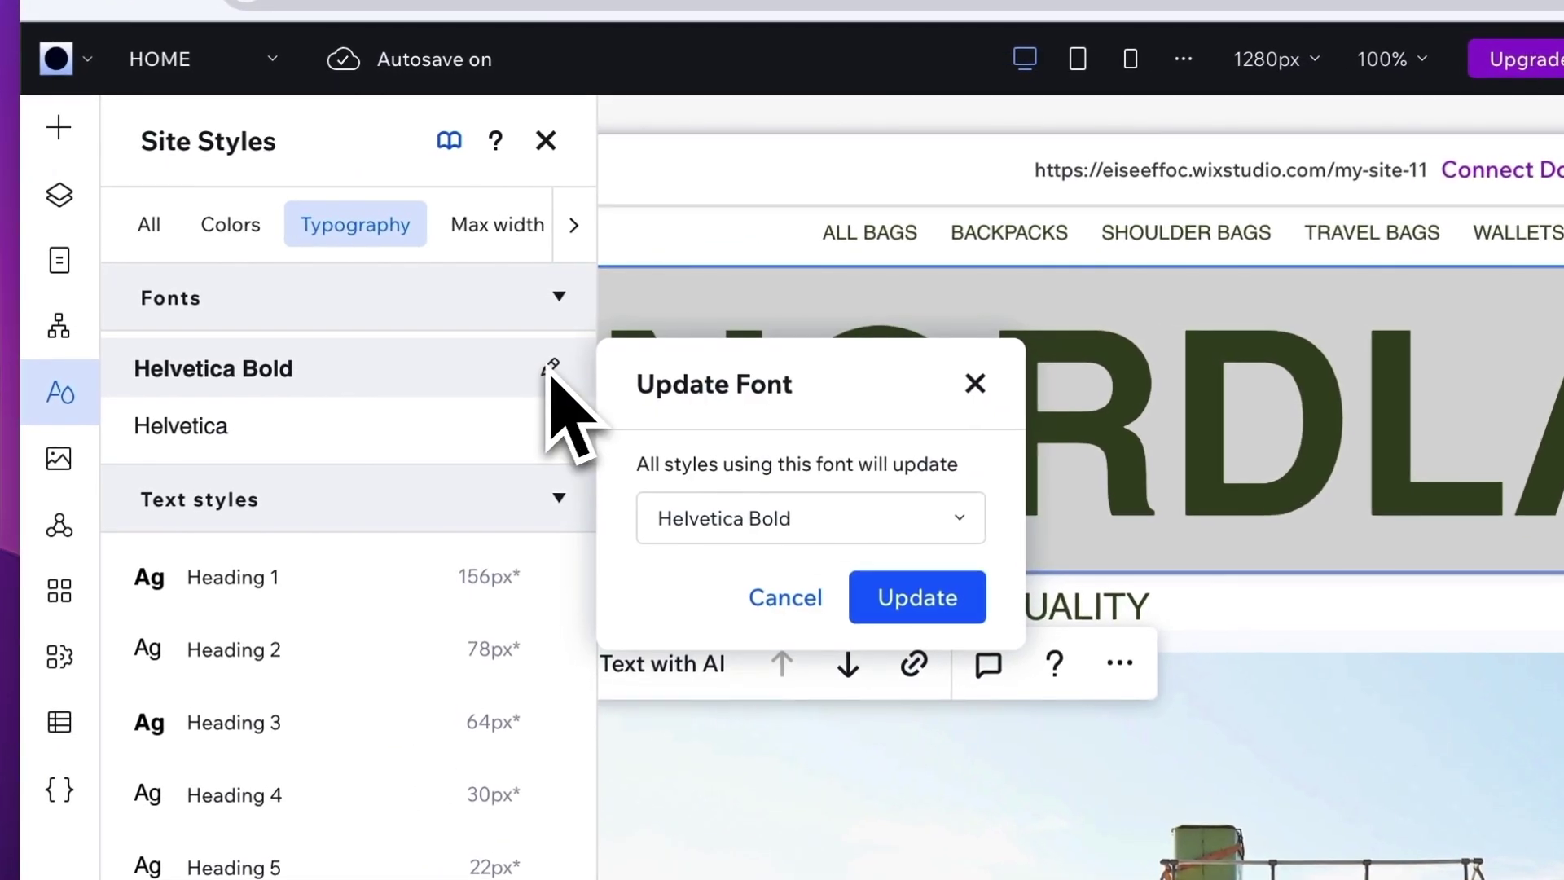
{"action": "left_click", "coordinate": [839, 523]}
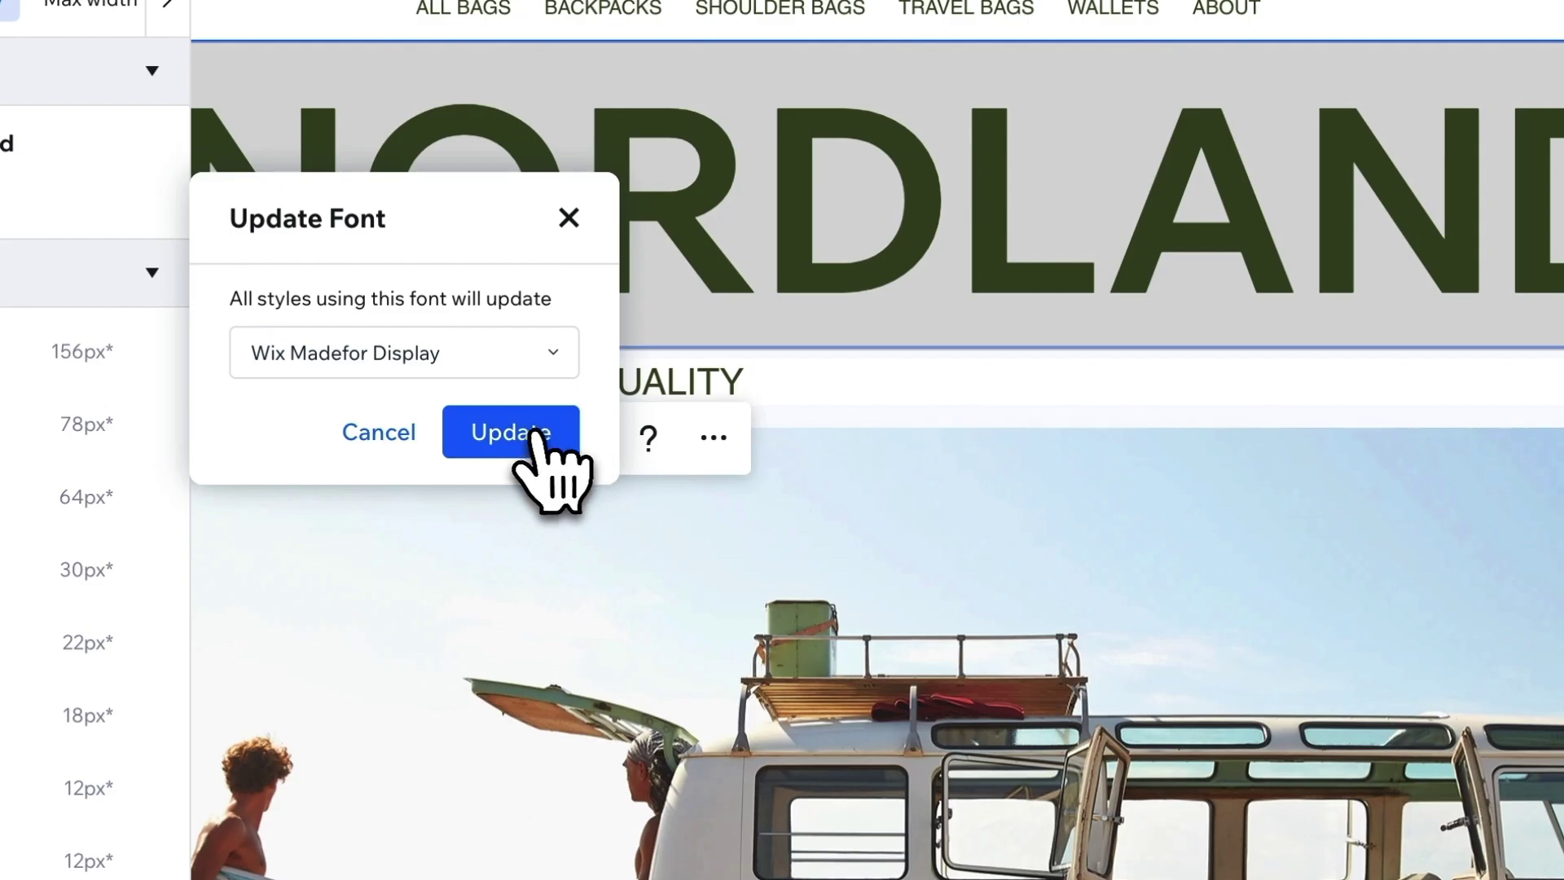
{"action": "left_click", "coordinate": [533, 438]}
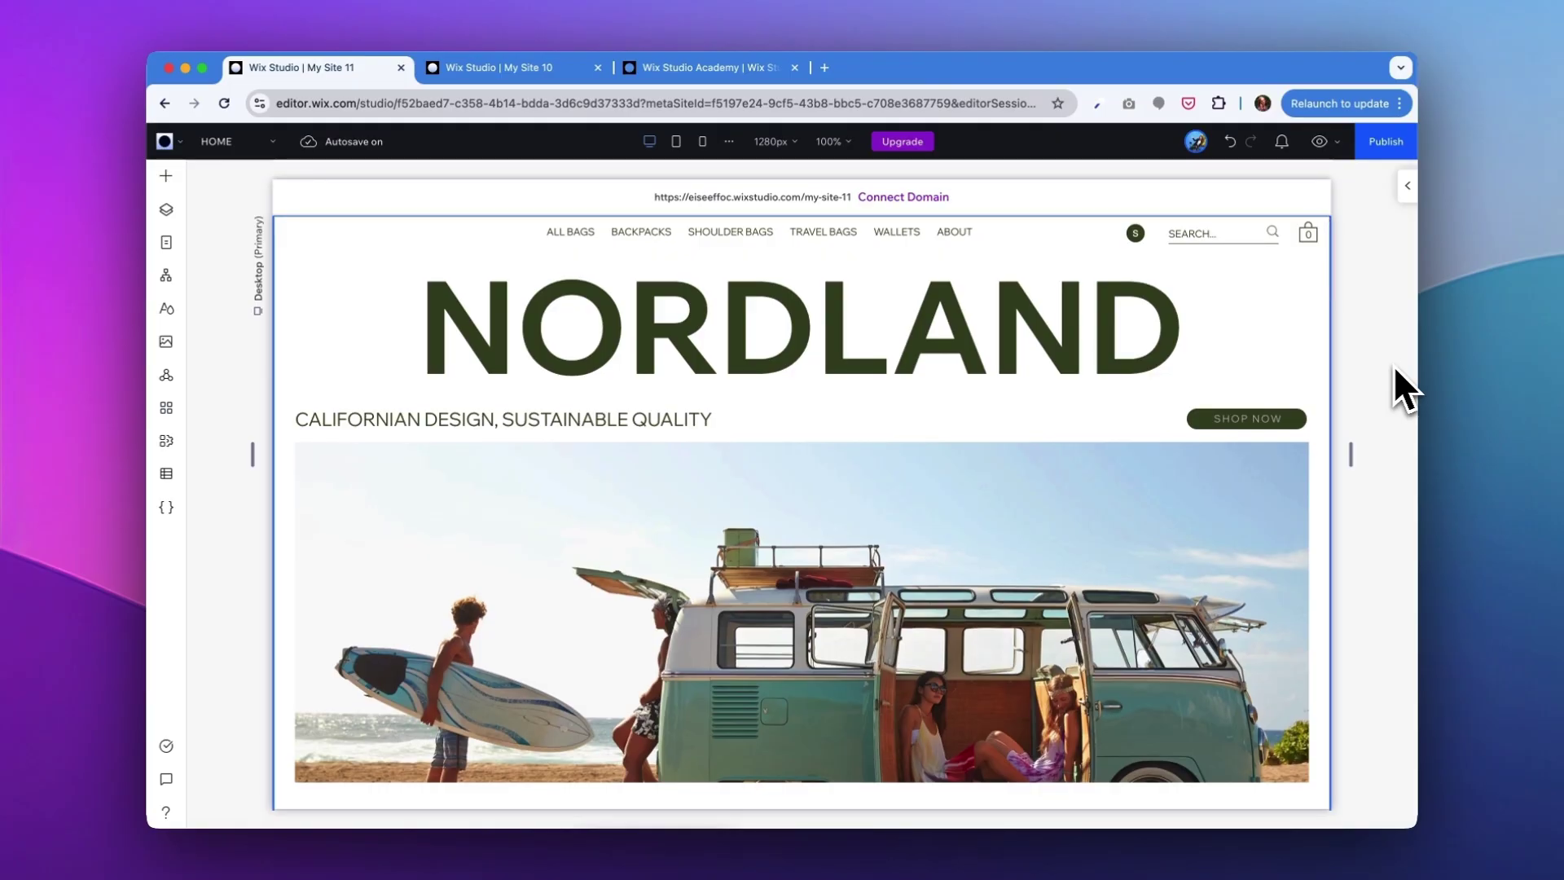
Scroll through New Arrivals, Shop by Category and the countdown to check the near-black restyling.
{"action": "scroll", "coordinate": [1395, 365], "scroll_direction": "down", "scroll_amount": 1}
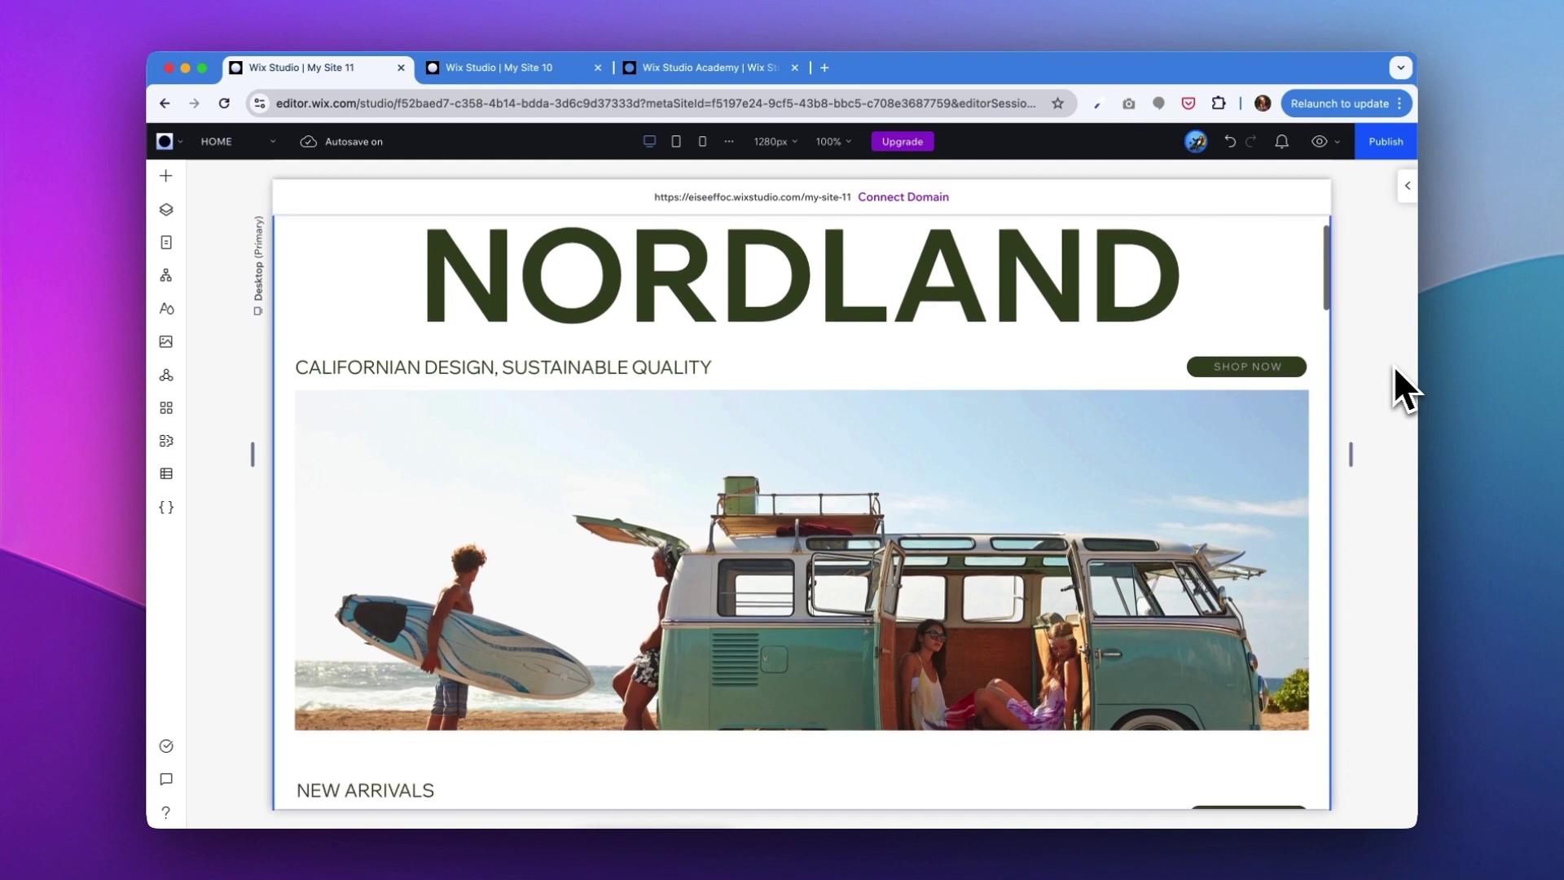
{"action": "scroll", "coordinate": [1395, 365], "scroll_direction": "down", "scroll_amount": 3}
{"action": "scroll", "coordinate": [1395, 365], "scroll_direction": "down", "scroll_amount": 4}
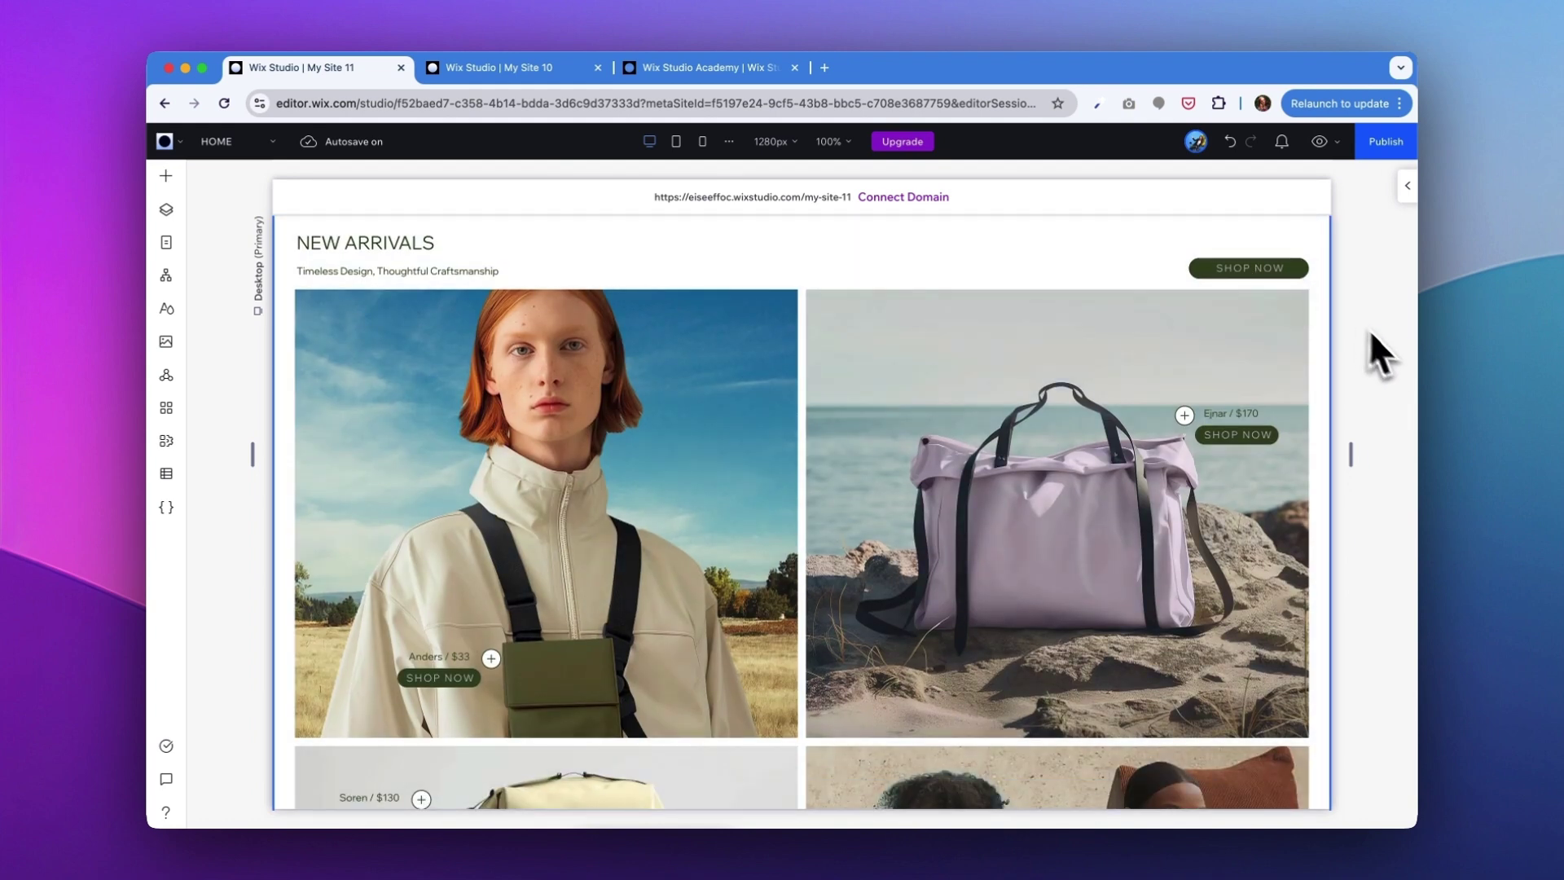
{"action": "scroll", "coordinate": [1389, 351], "scroll_direction": "down", "scroll_amount": 3}
{"action": "scroll", "coordinate": [1390, 344], "scroll_direction": "down", "scroll_amount": 2}
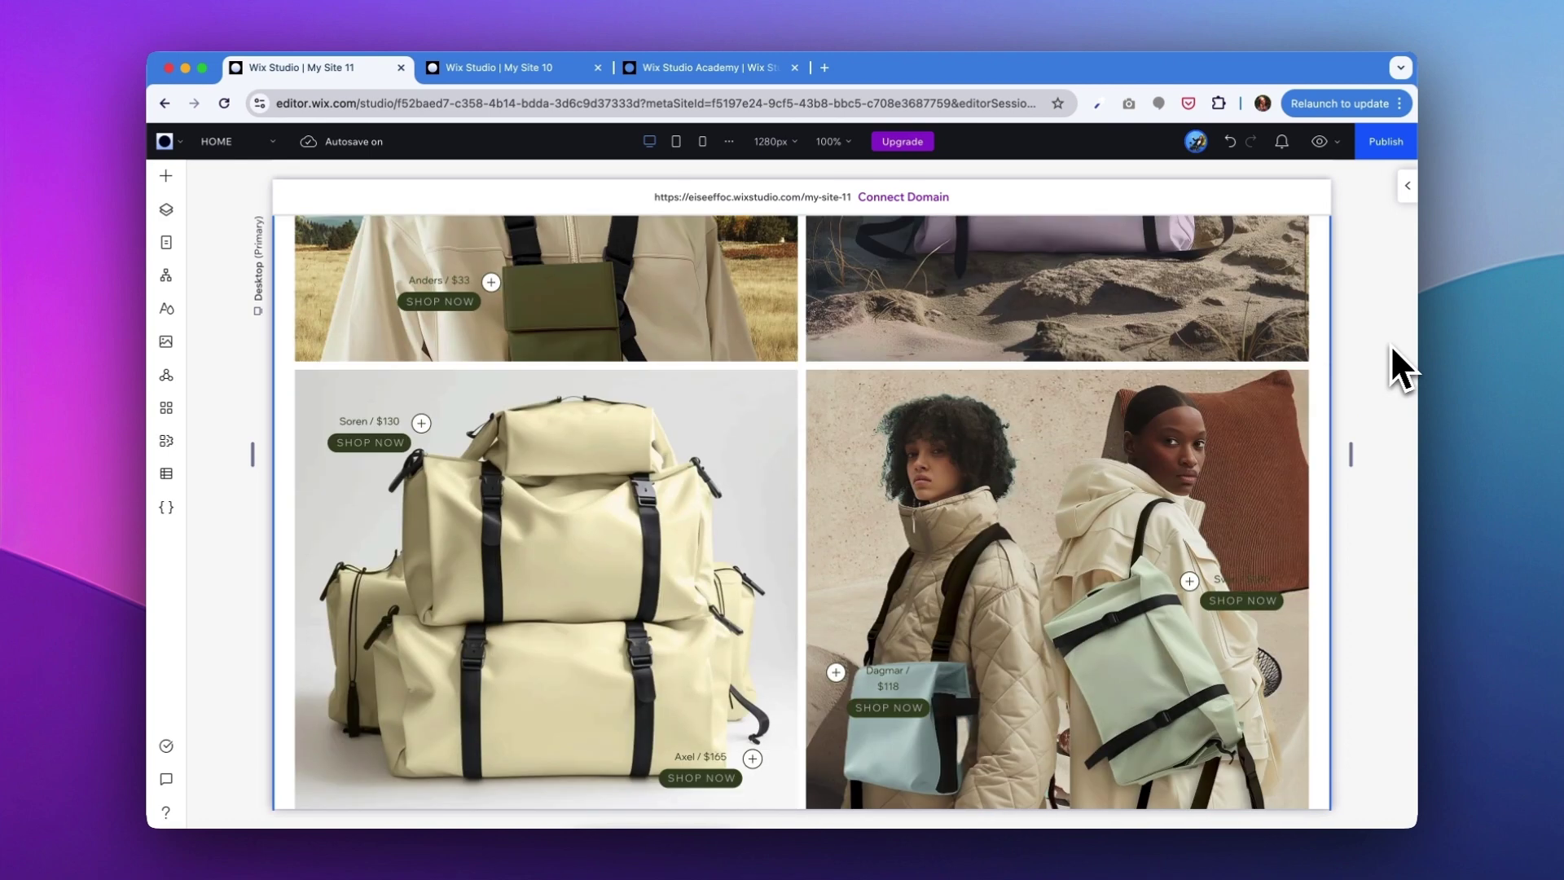
{"action": "scroll", "coordinate": [1391, 343], "scroll_direction": "down", "scroll_amount": 3}
{"action": "scroll", "coordinate": [1391, 343], "scroll_direction": "down", "scroll_amount": 3}
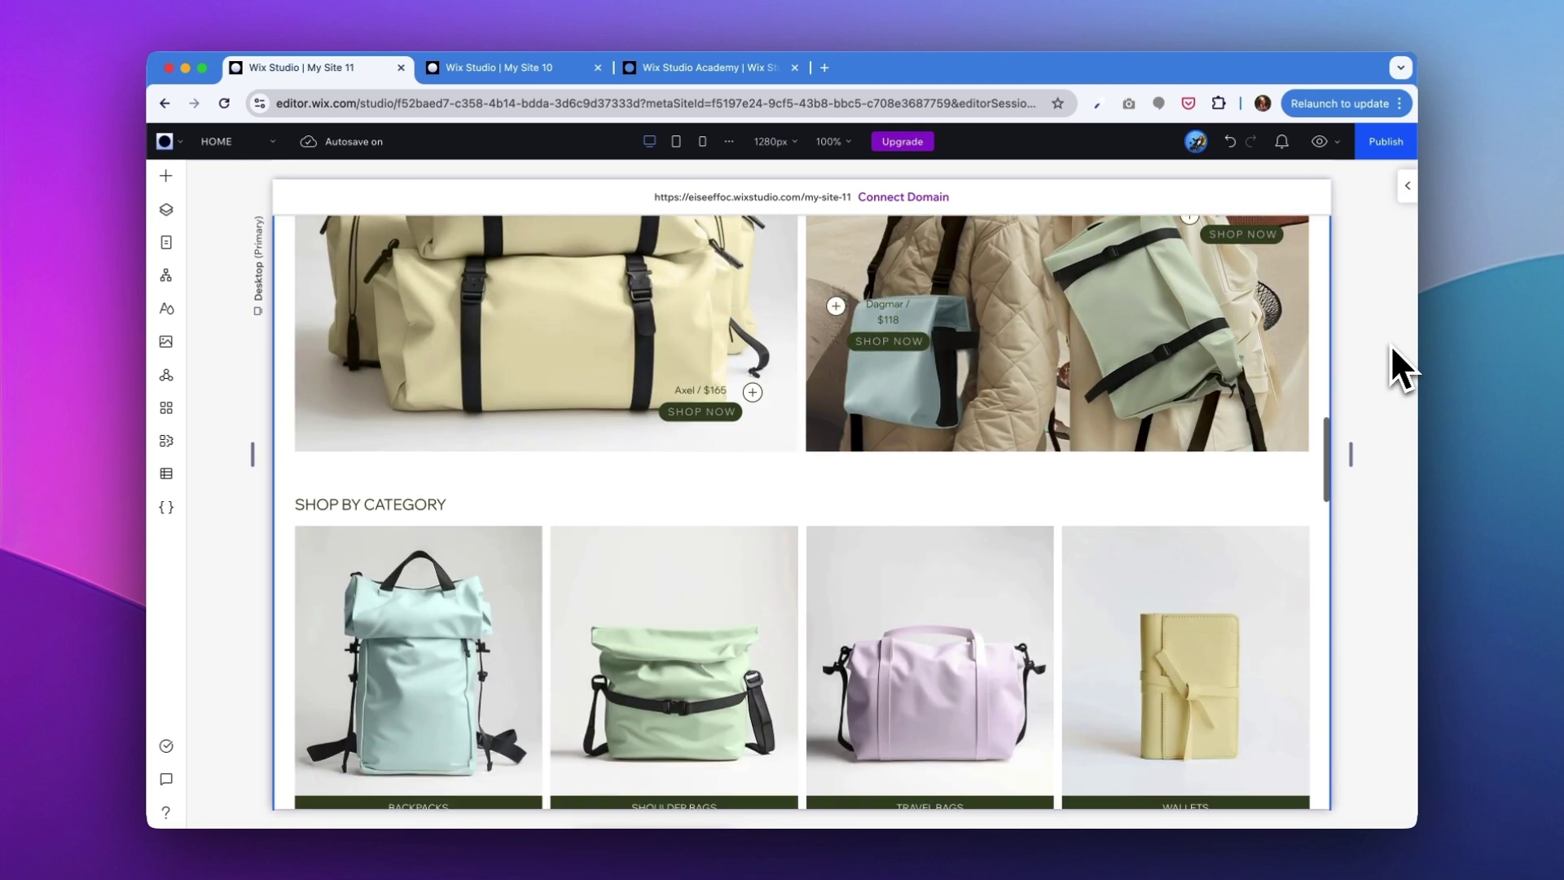
{"action": "scroll", "coordinate": [1391, 345], "scroll_direction": "down", "scroll_amount": 2}
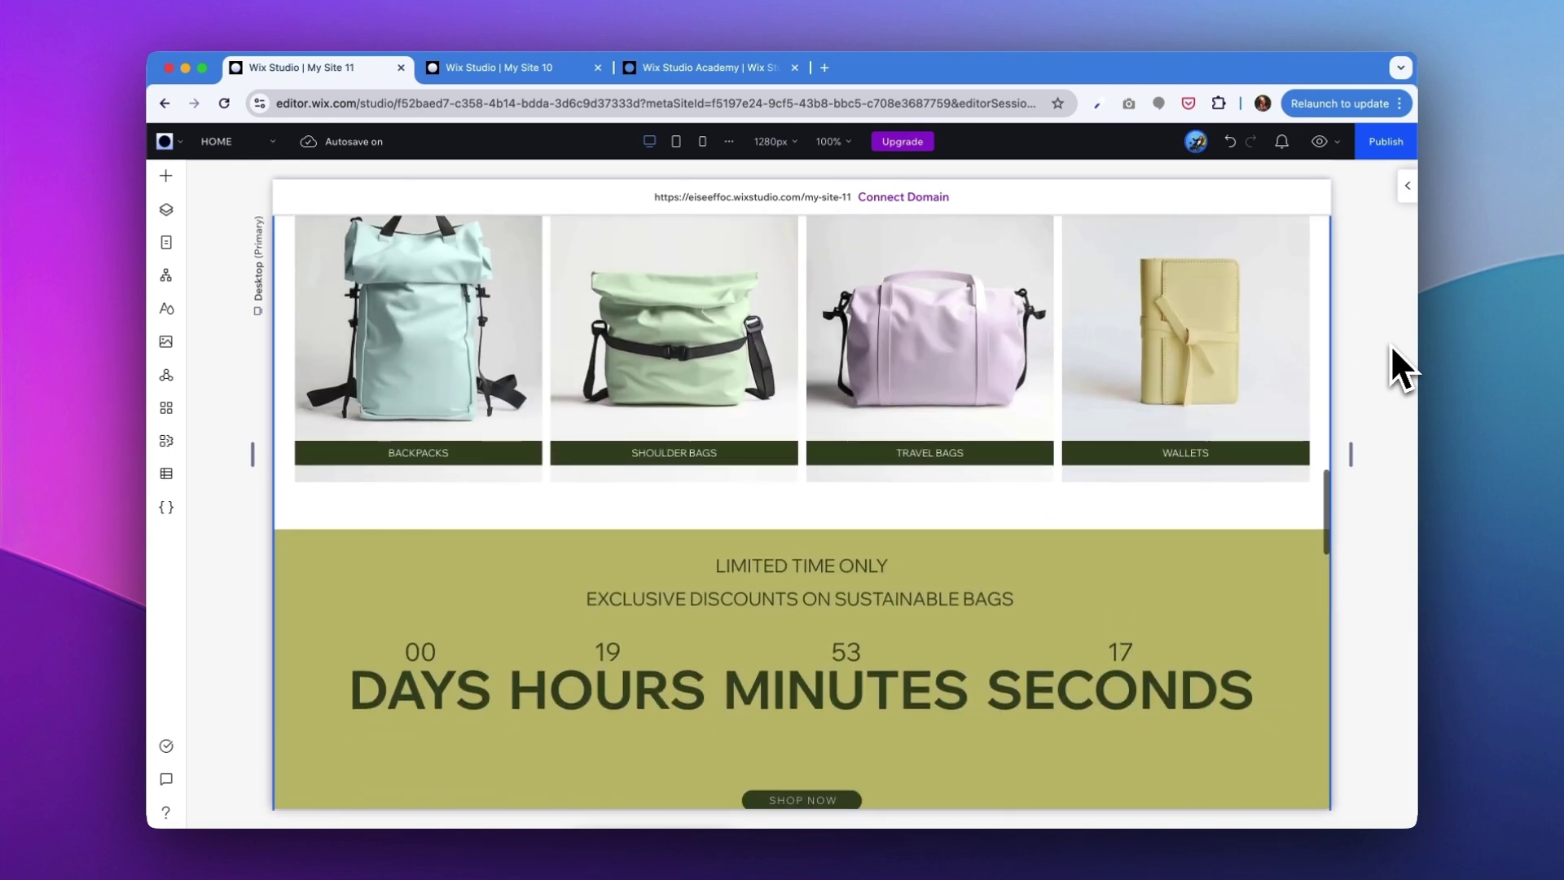
{"action": "scroll", "coordinate": [1391, 345], "scroll_direction": "up", "scroll_amount": 15}
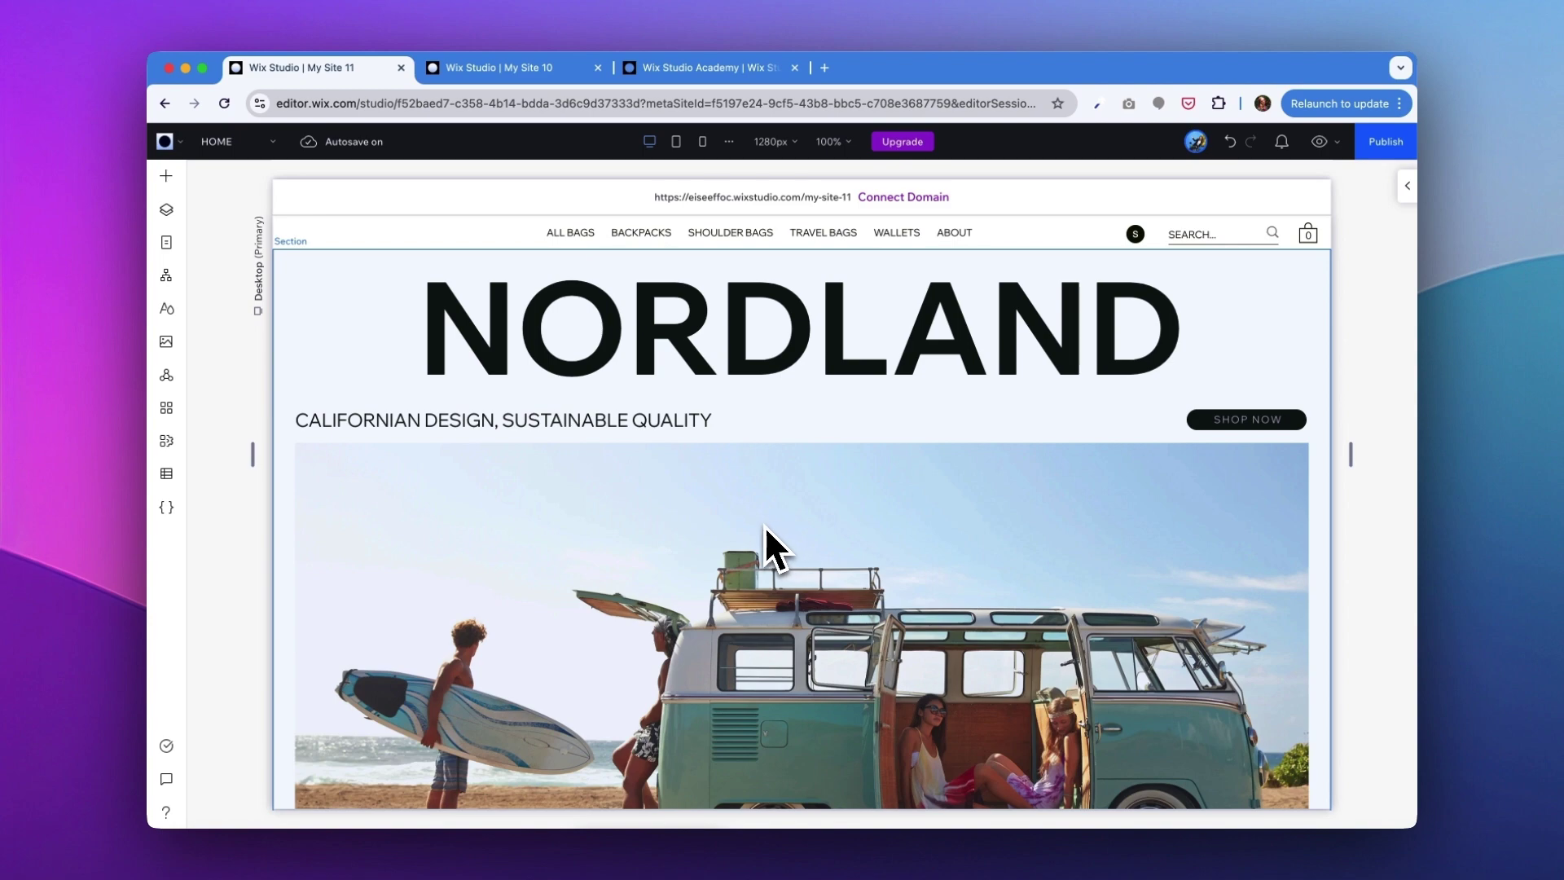
Scroll to the new empty section below the product grid and choose Add an Element.
{"action": "scroll", "coordinate": [765, 525], "scroll_direction": "down", "scroll_amount": 15}
{"action": "scroll", "coordinate": [764, 528], "scroll_direction": "down", "scroll_amount": 5}
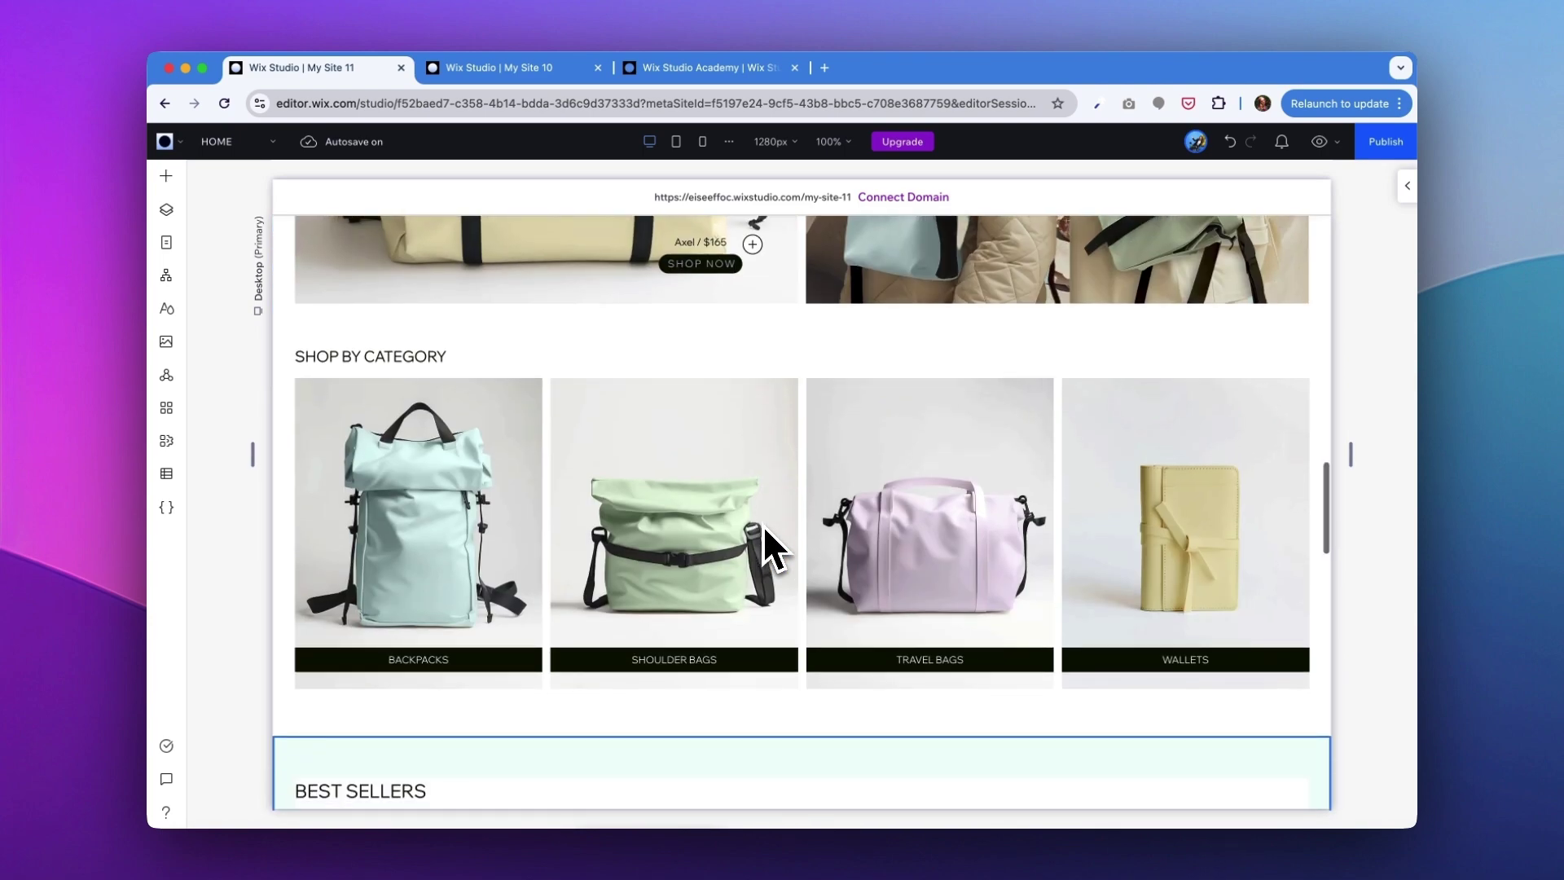
{"action": "scroll", "coordinate": [765, 528], "scroll_direction": "down", "scroll_amount": 2}
{"action": "scroll", "coordinate": [763, 526], "scroll_direction": "down", "scroll_amount": 6}
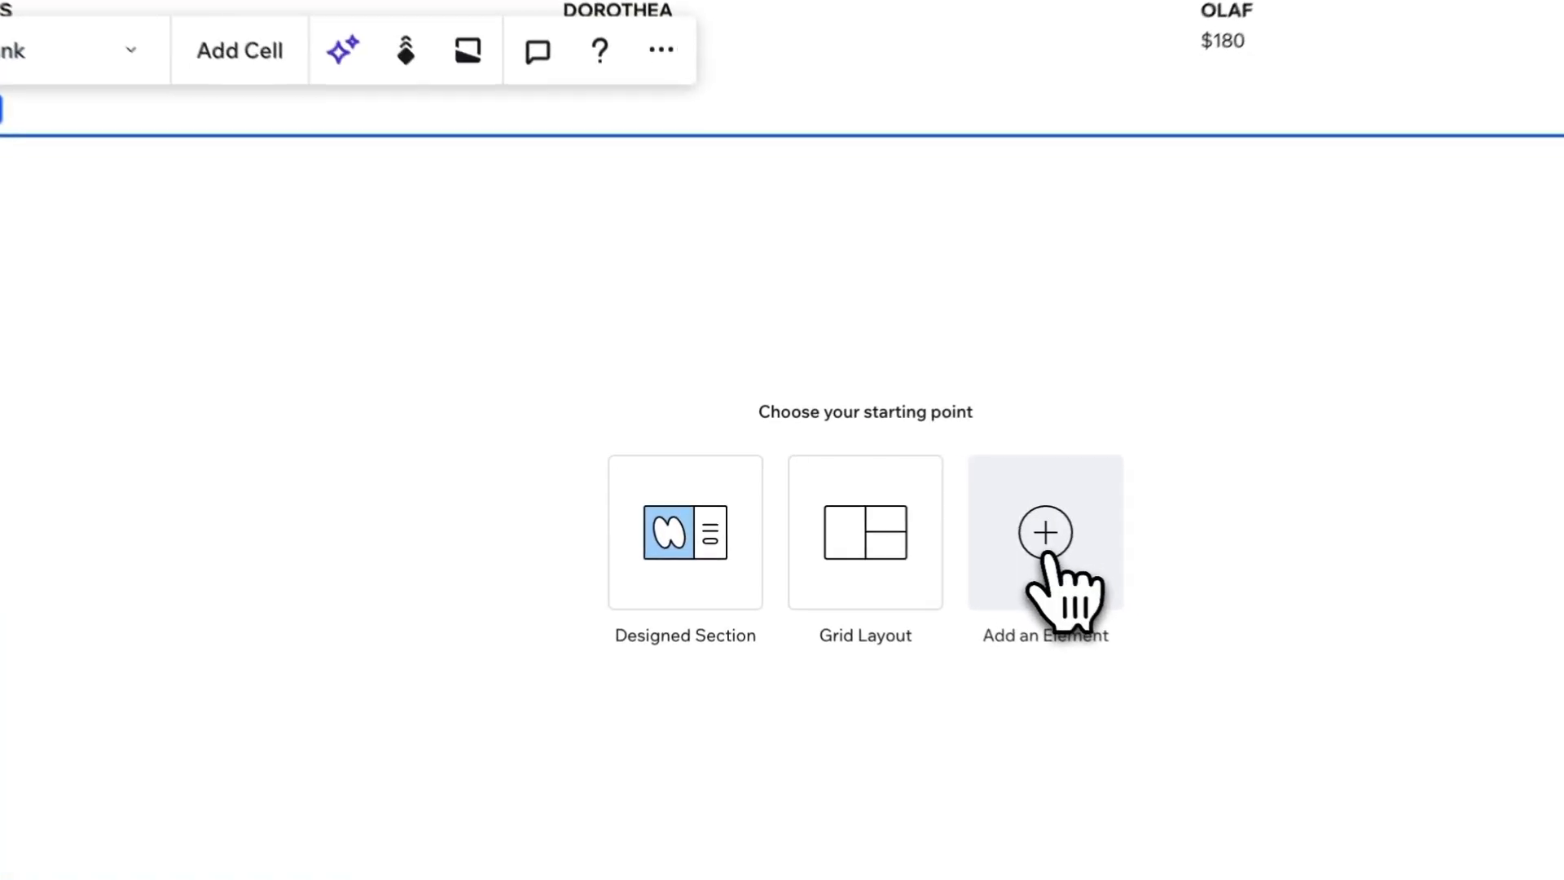
{"action": "left_click", "coordinate": [1045, 558]}
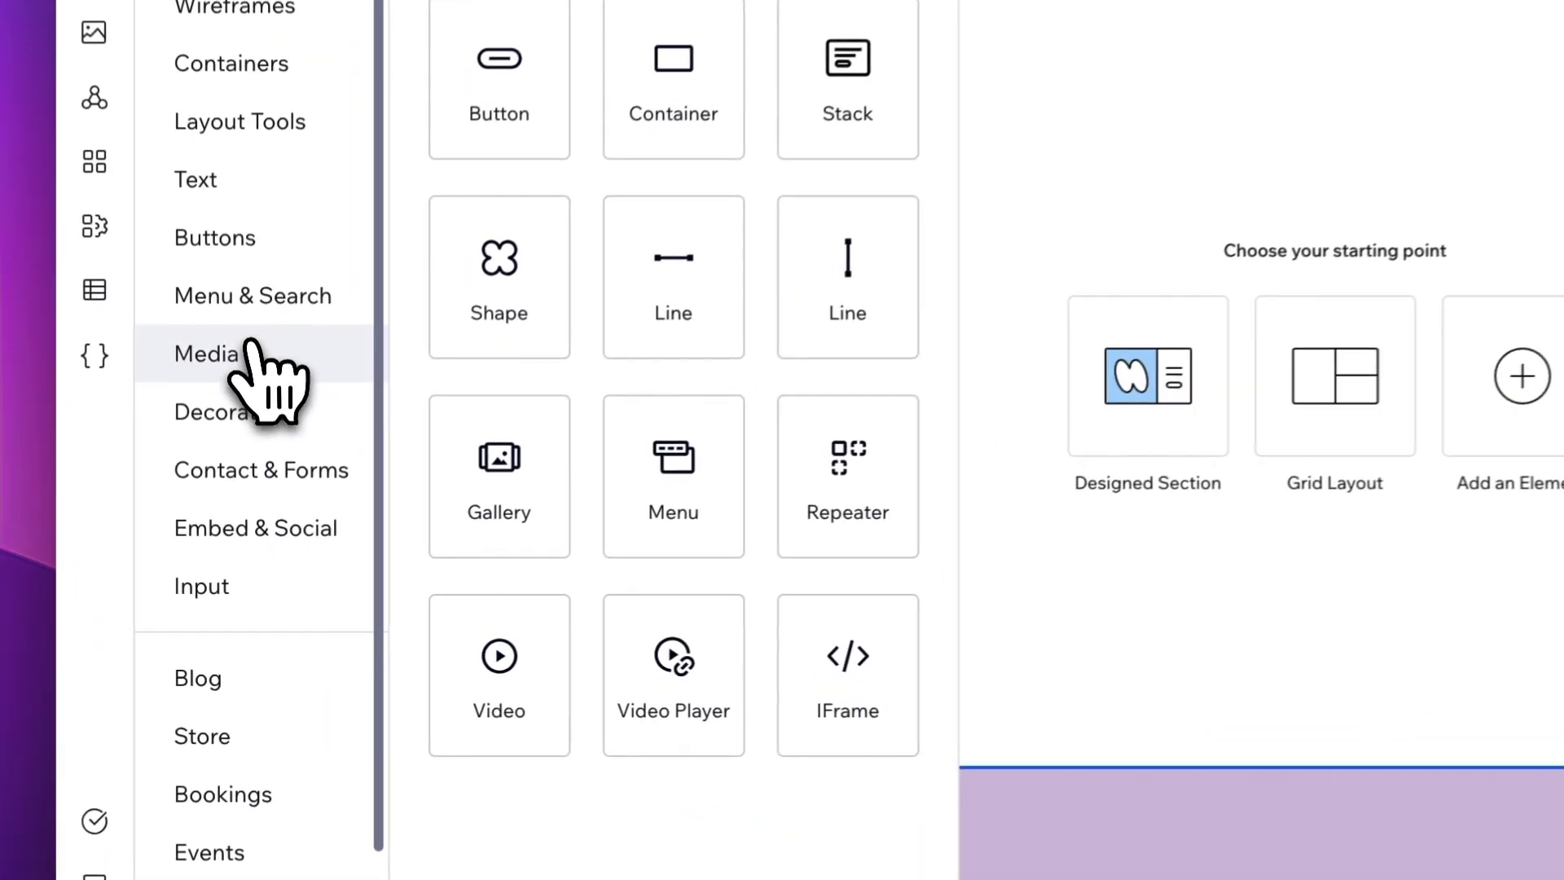
Add a Media image to the section, stretch it full width, and swap in the surfboard-on-beach photo.
{"action": "left_click", "coordinate": [245, 500]}
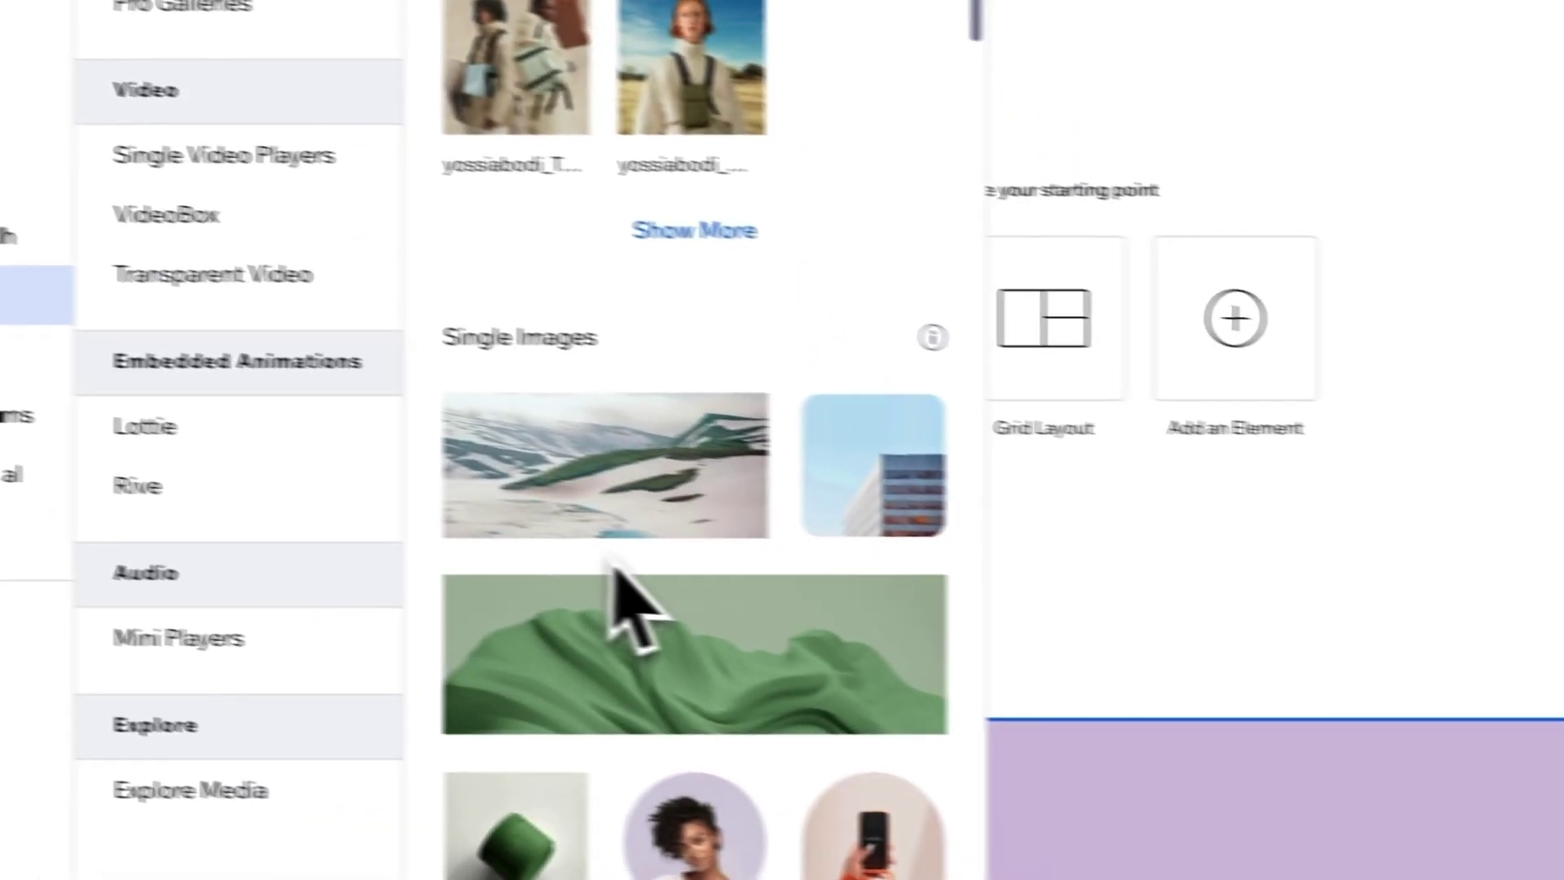
{"action": "scroll", "coordinate": [949, 644], "scroll_direction": "down", "scroll_amount": 3}
{"action": "left_click_drag", "start_coordinate": [522, 428], "coordinate": [1092, 432]}
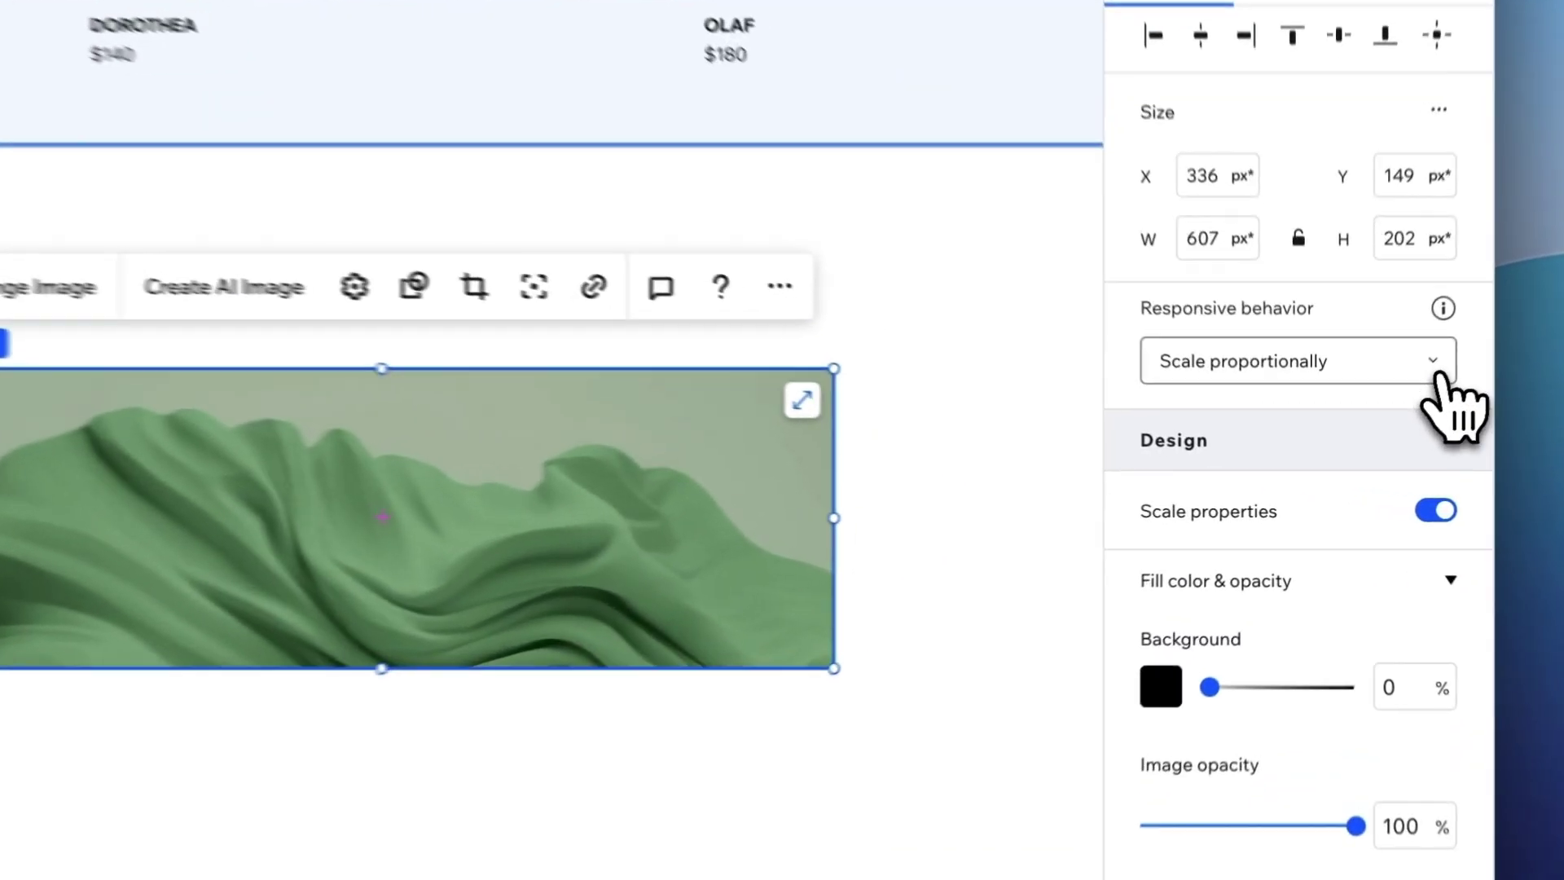
{"action": "left_click", "coordinate": [1441, 376]}
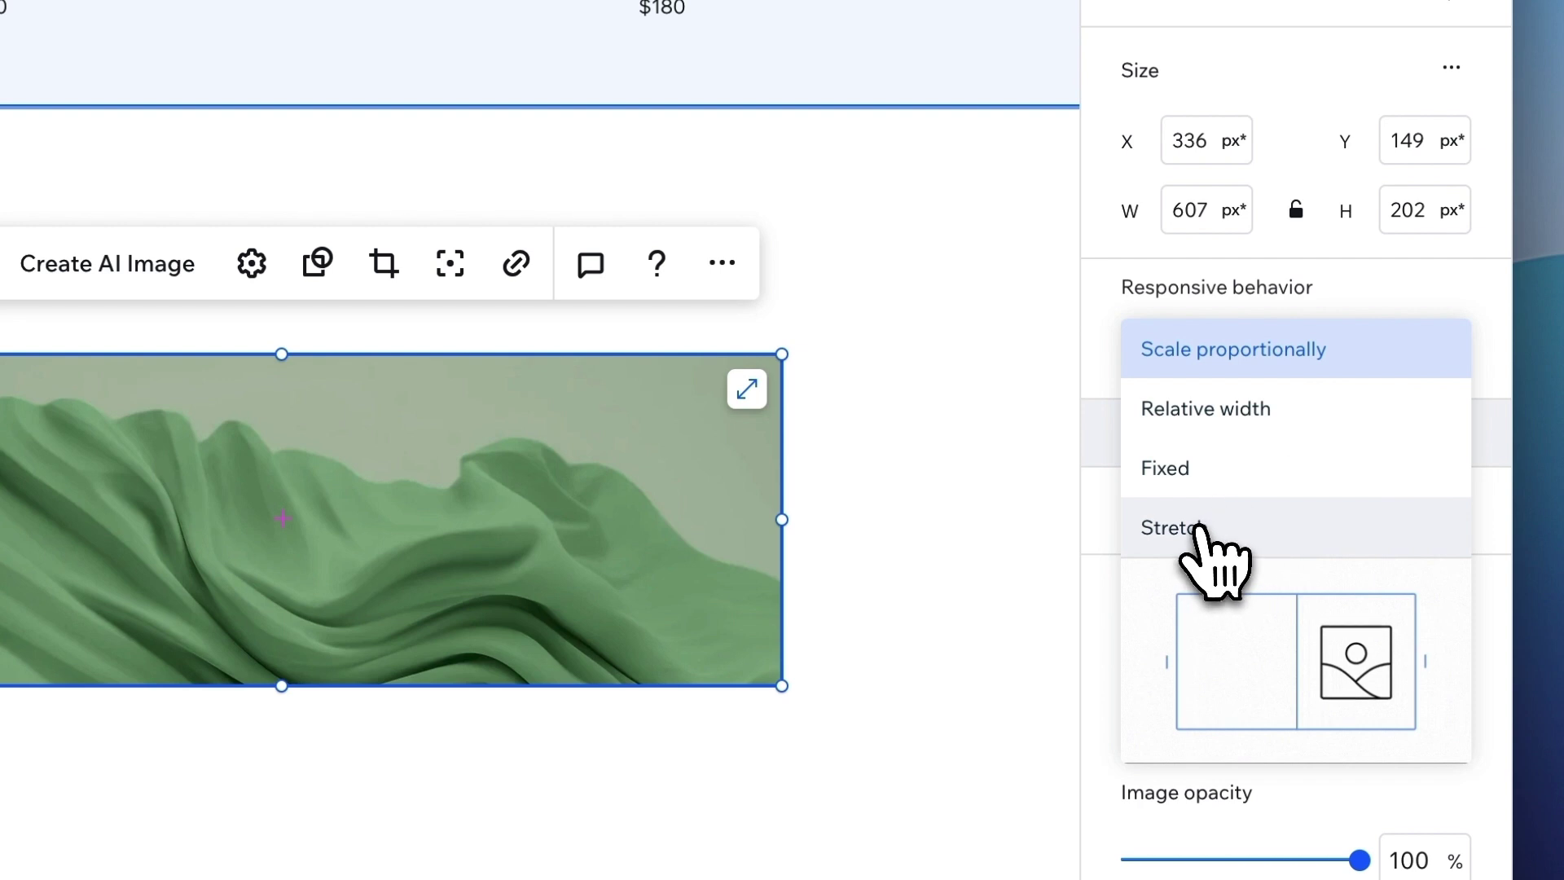
{"action": "left_click", "coordinate": [1201, 531]}
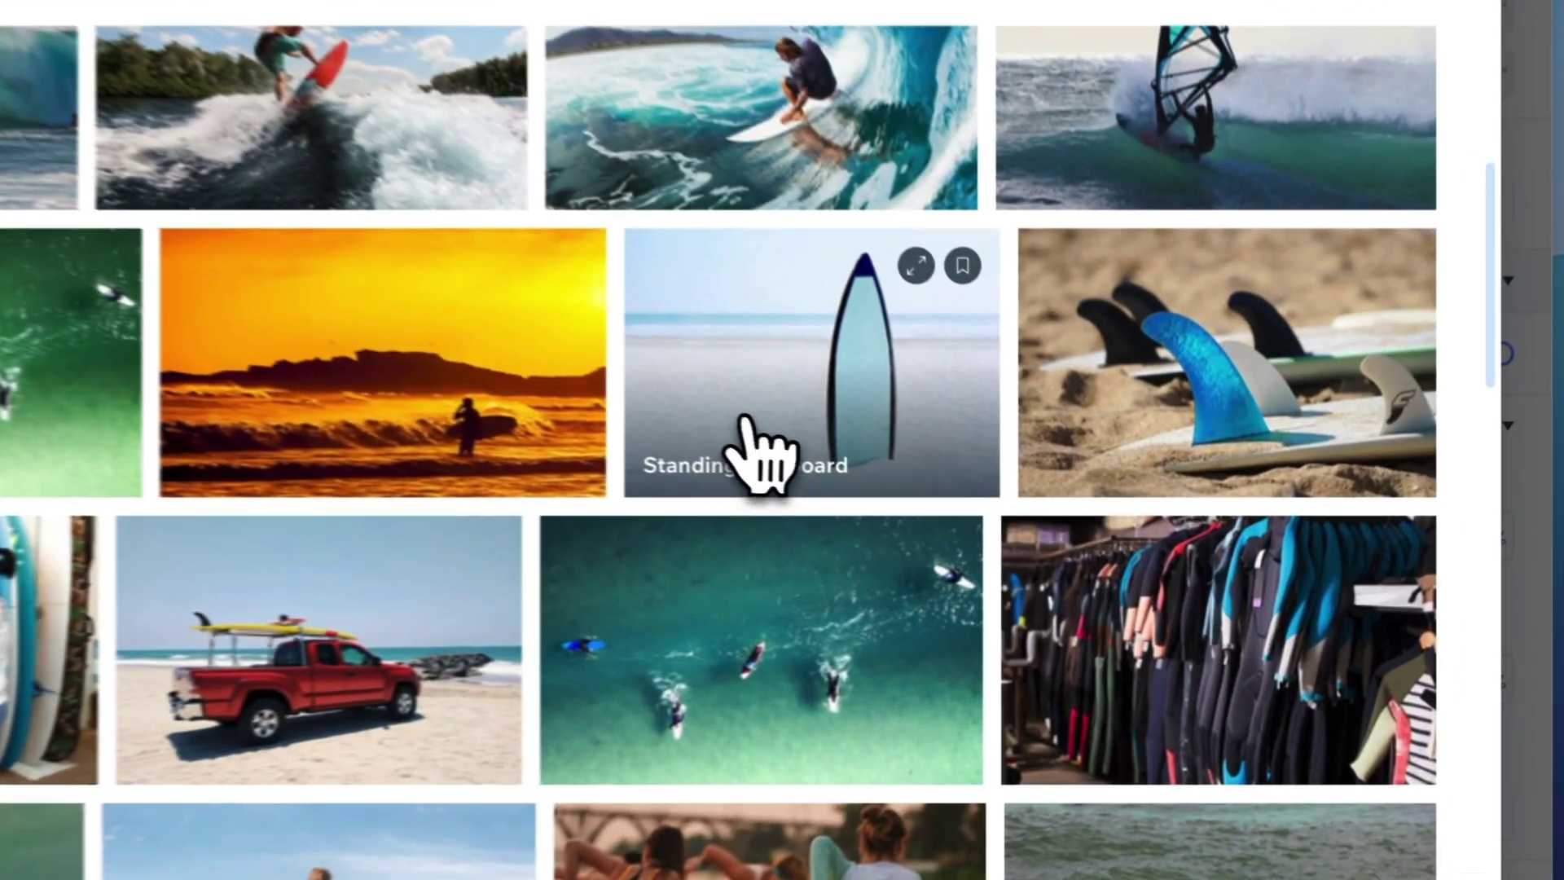
{"action": "left_click", "coordinate": [981, 514]}
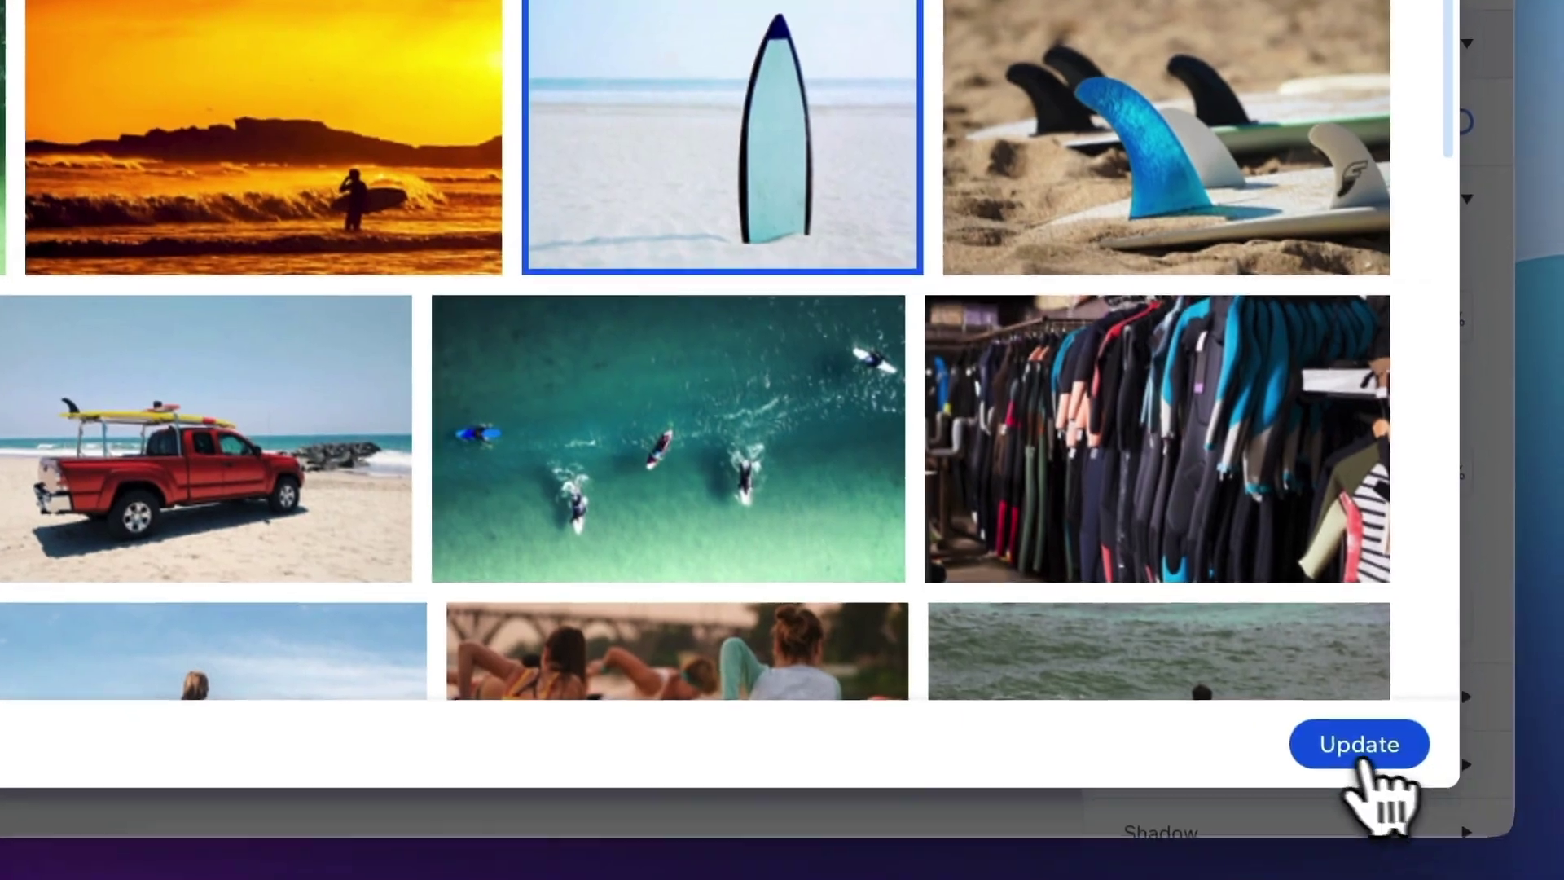
{"action": "left_click", "coordinate": [1385, 813]}
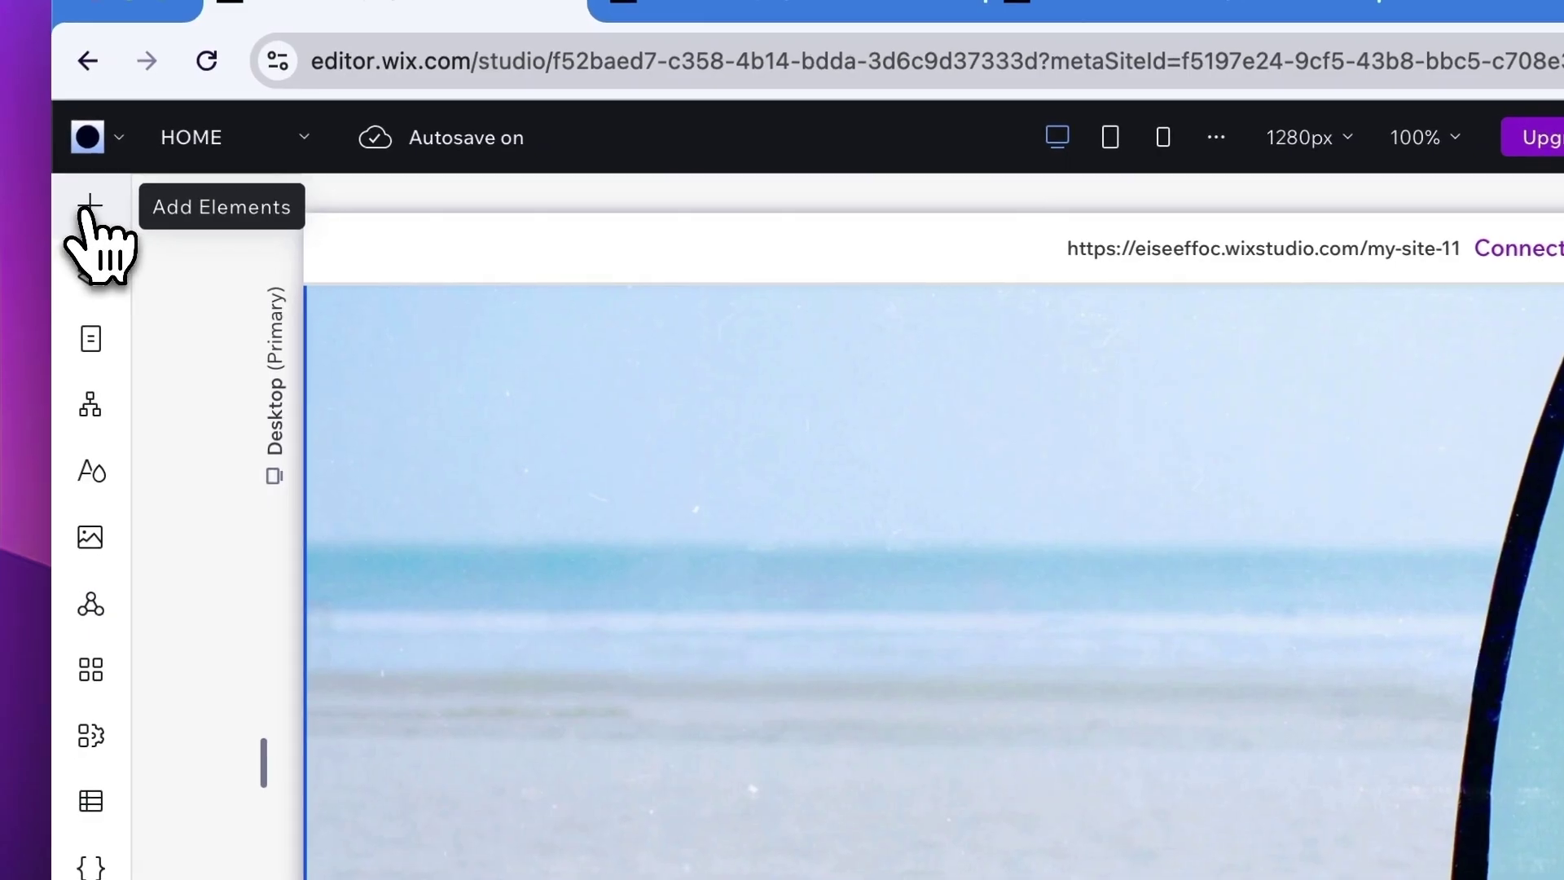
Browse the Text Mask designs under Add Elements > Text.
{"action": "left_click", "coordinate": [166, 176]}
{"action": "left_click", "coordinate": [199, 689]}
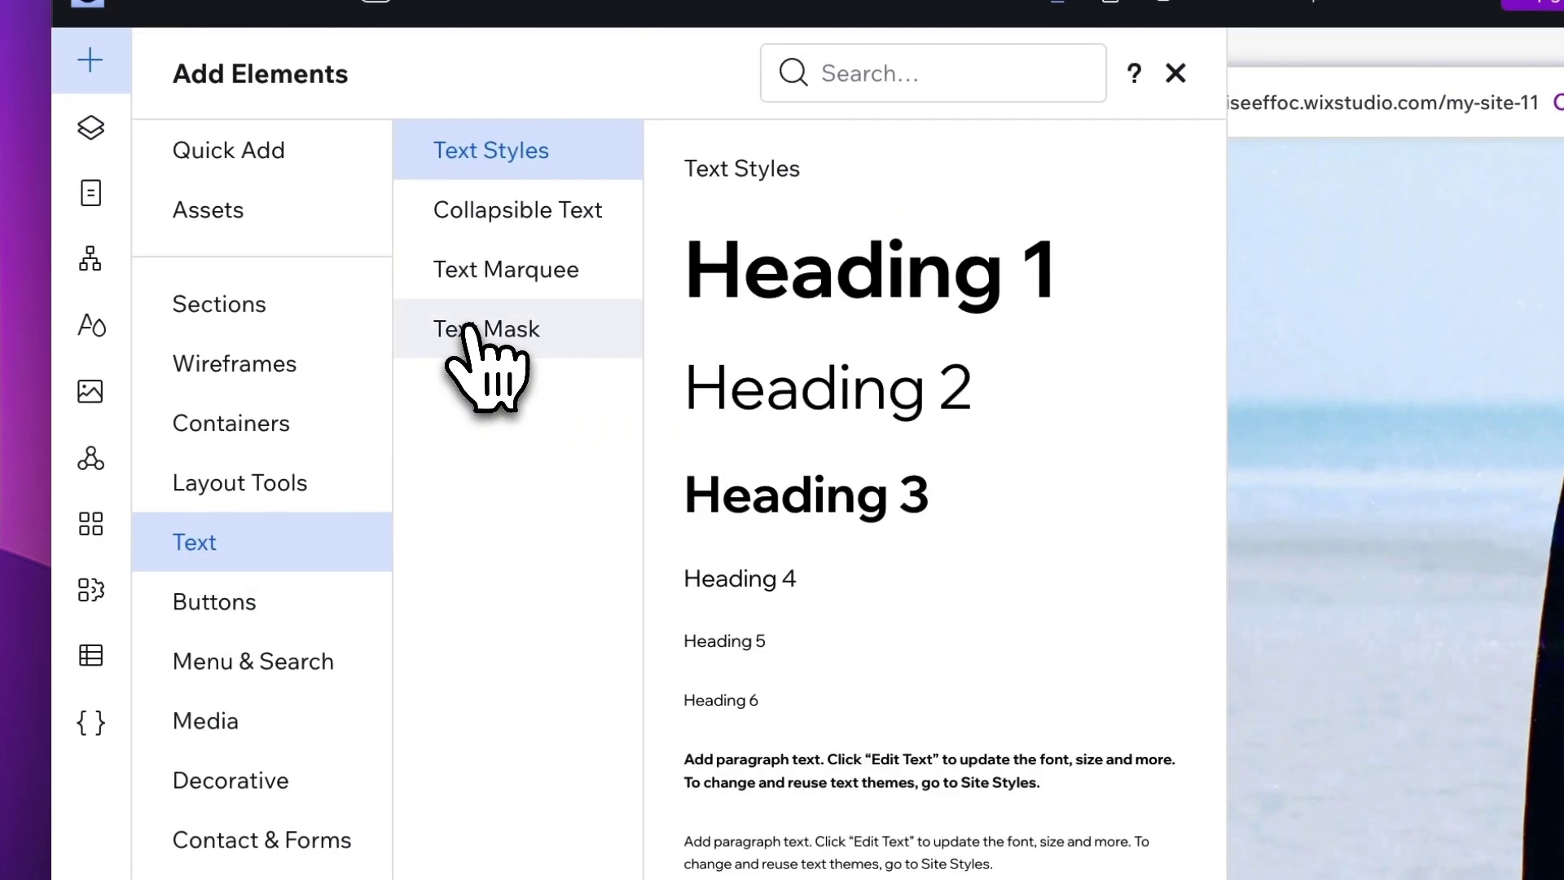
{"action": "left_click", "coordinate": [471, 326]}
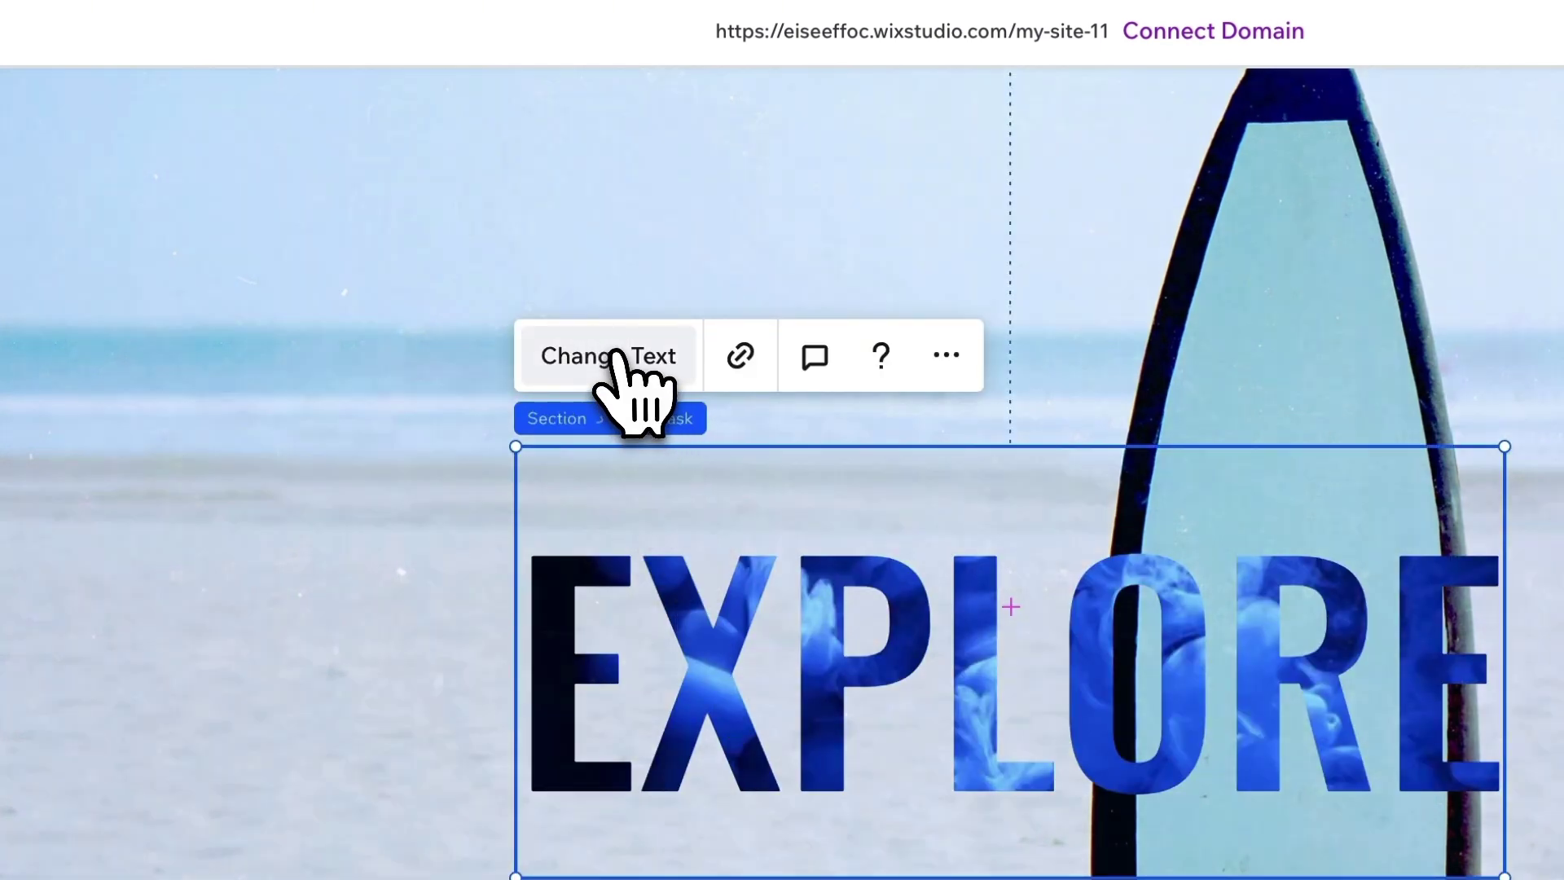
Replace the text mask's 'Explore' wording with 'Summer Collection'.
{"action": "left_click", "coordinate": [617, 356]}
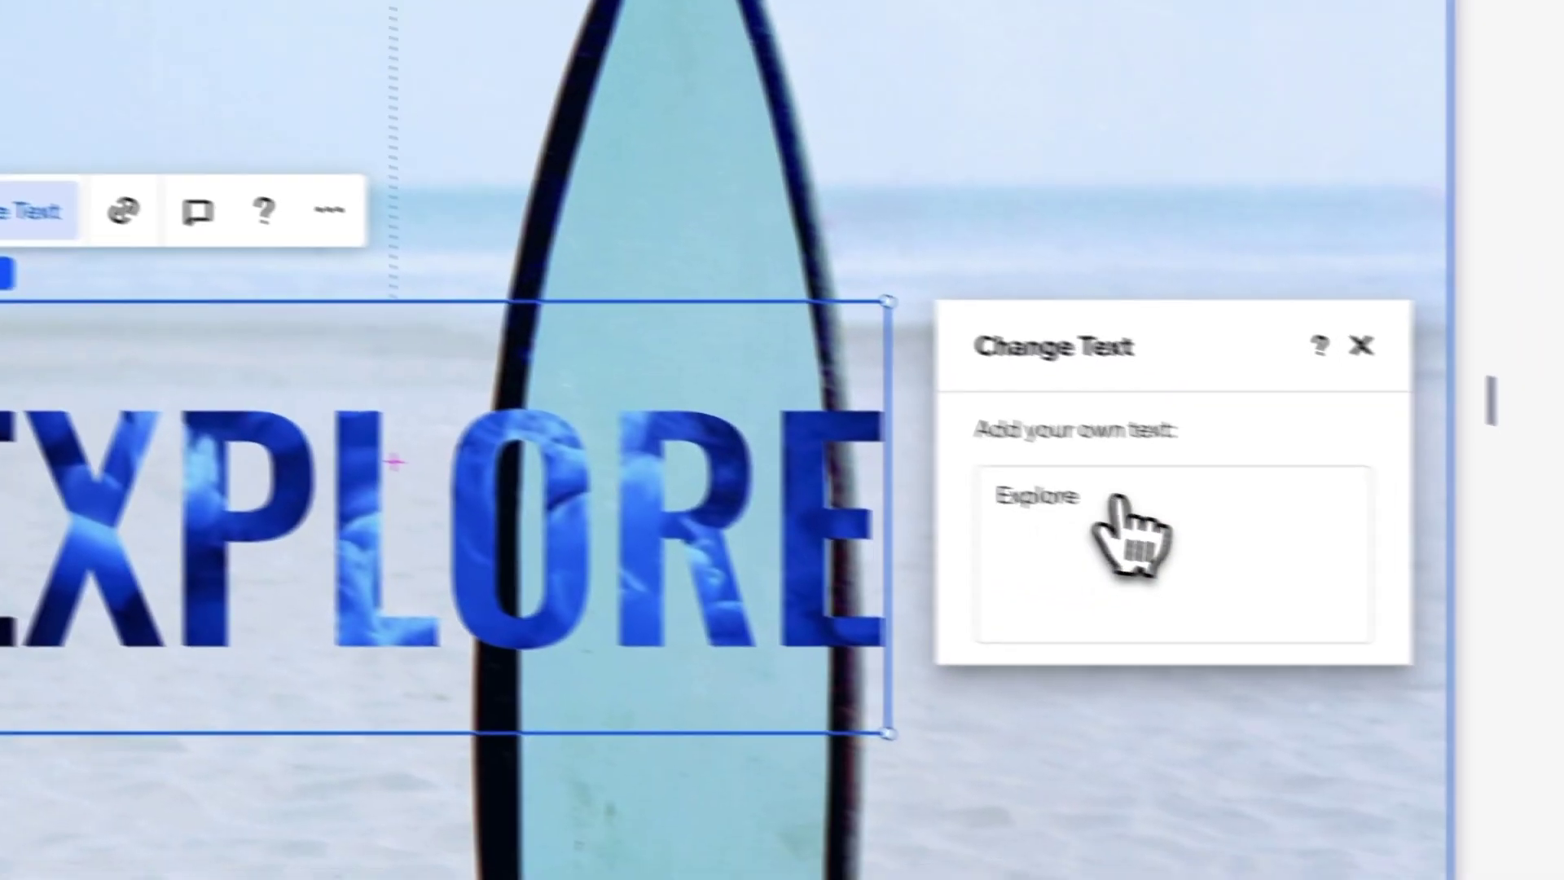
{"action": "left_click_drag", "start_coordinate": [1118, 499], "coordinate": [1008, 499]}
{"action": "type", "text": "Summer Collection"}
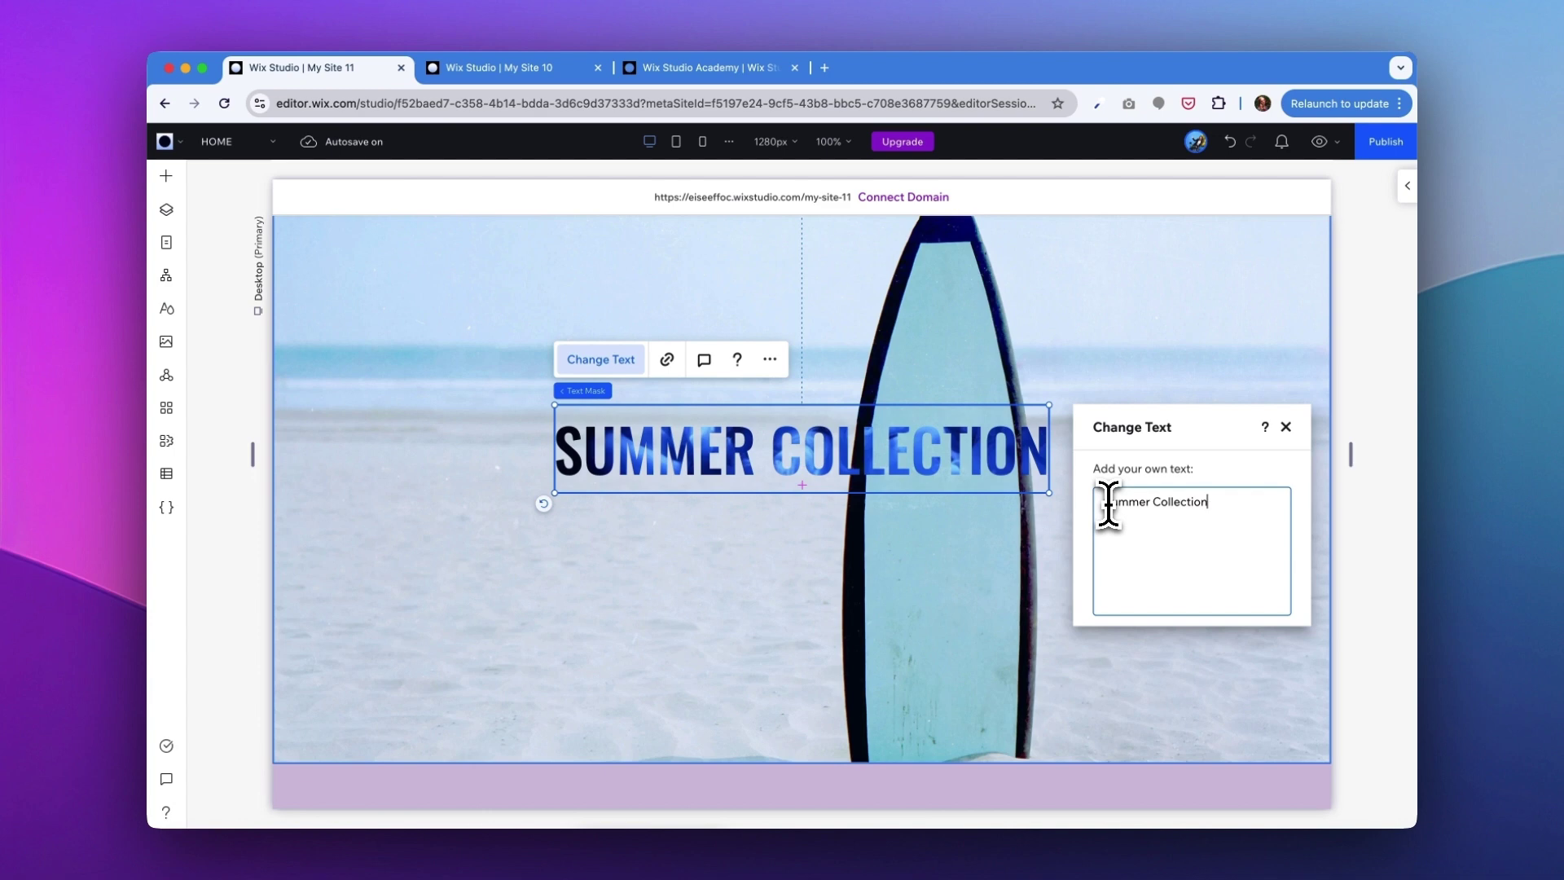
{"action": "left_click", "coordinate": [1286, 427]}
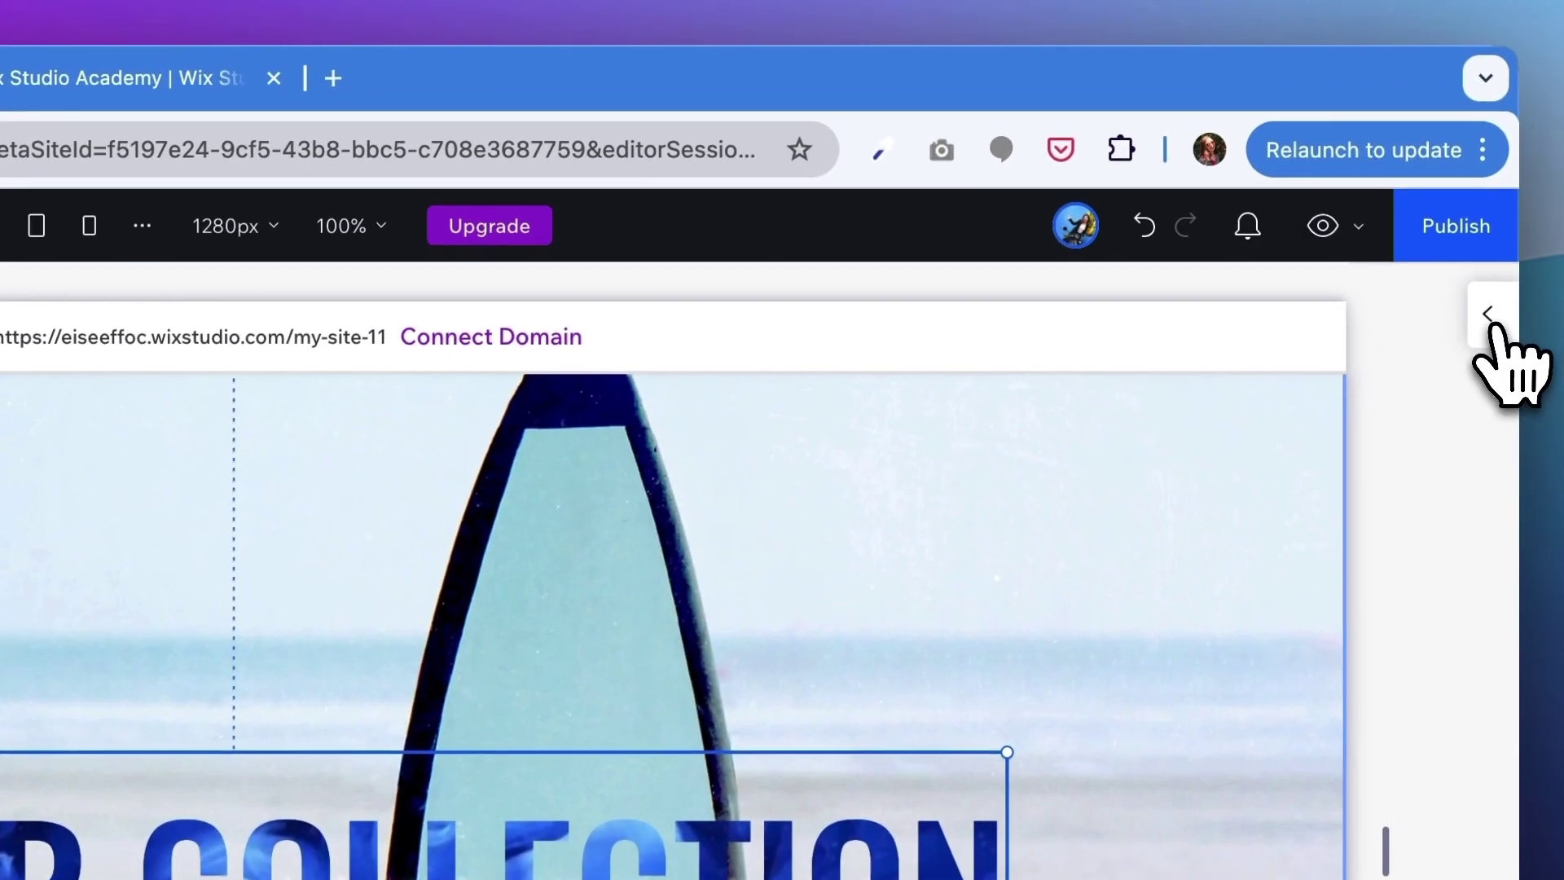
Centre the SUMMER COLLECTION text mask horizontally within the section.
{"action": "left_click", "coordinate": [1547, 265]}
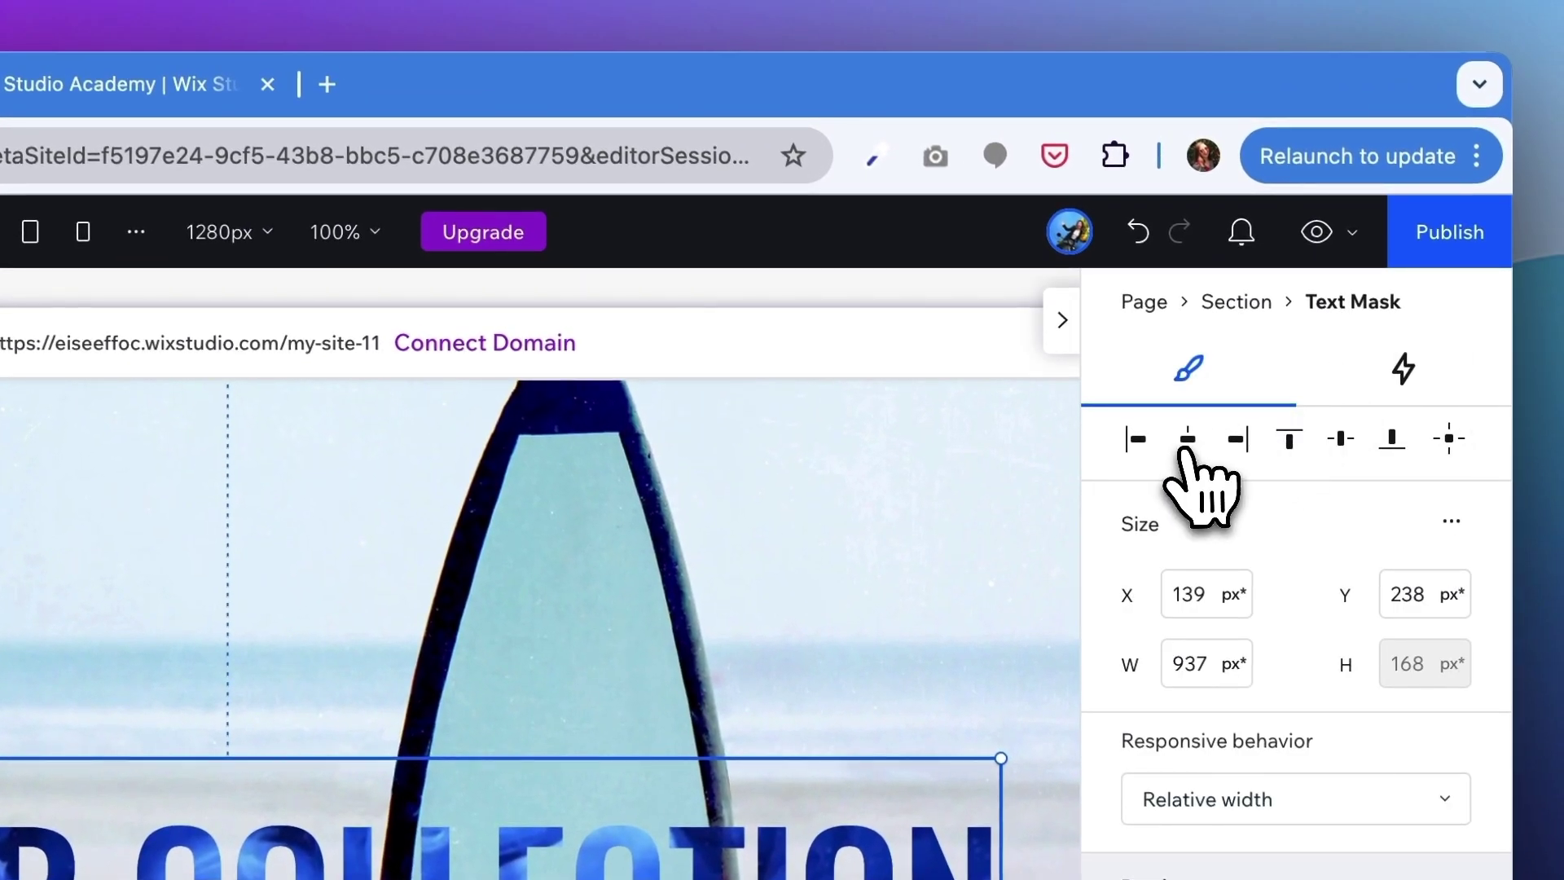
{"action": "left_click", "coordinate": [1341, 446]}
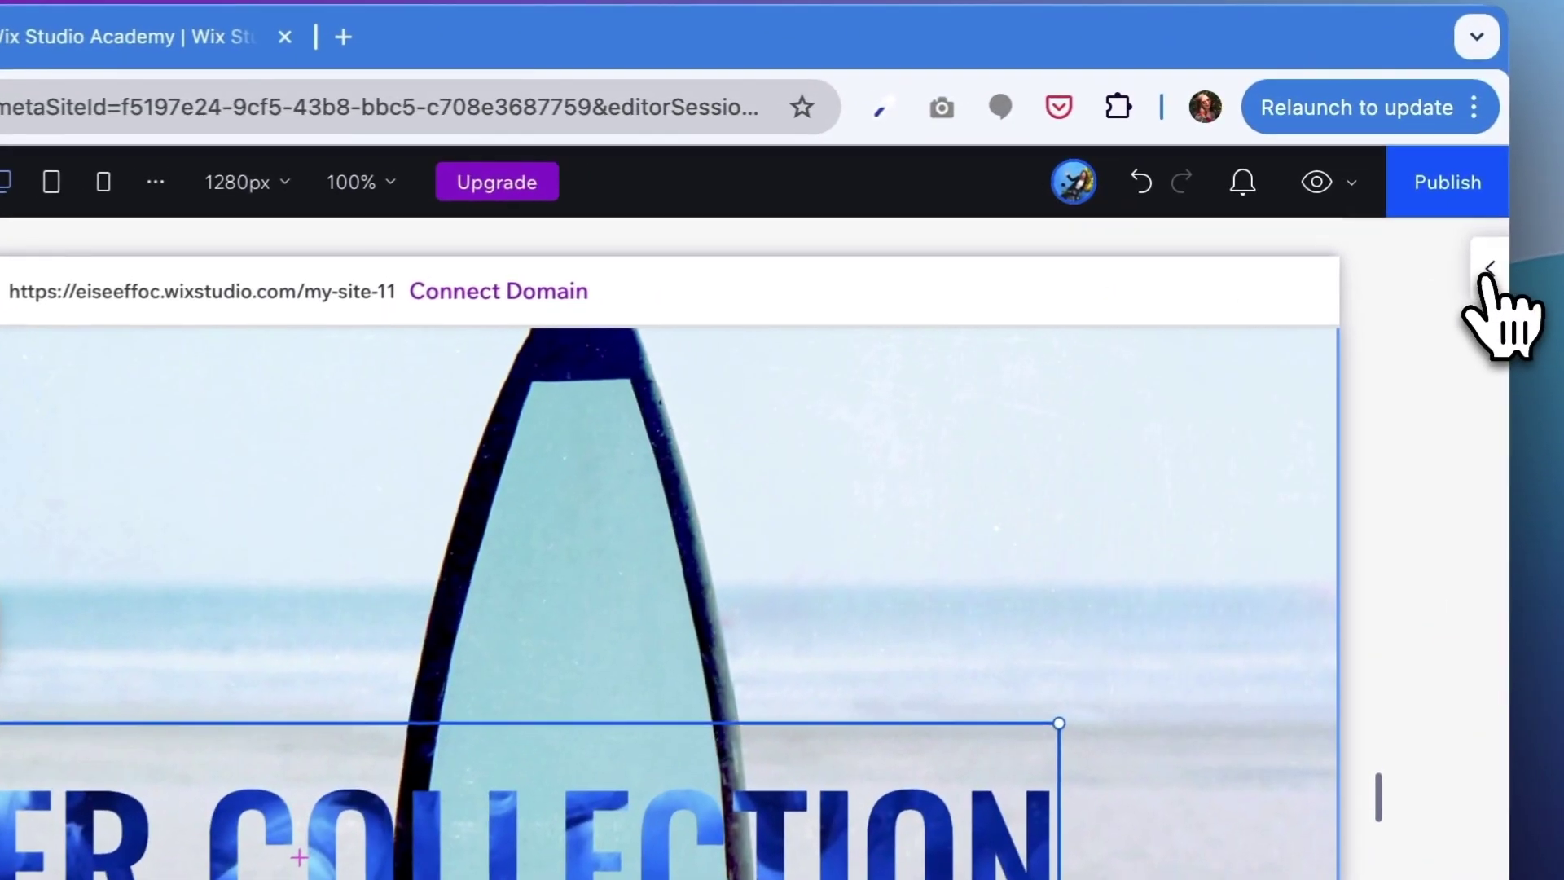
{"action": "left_click", "coordinate": [1454, 257]}
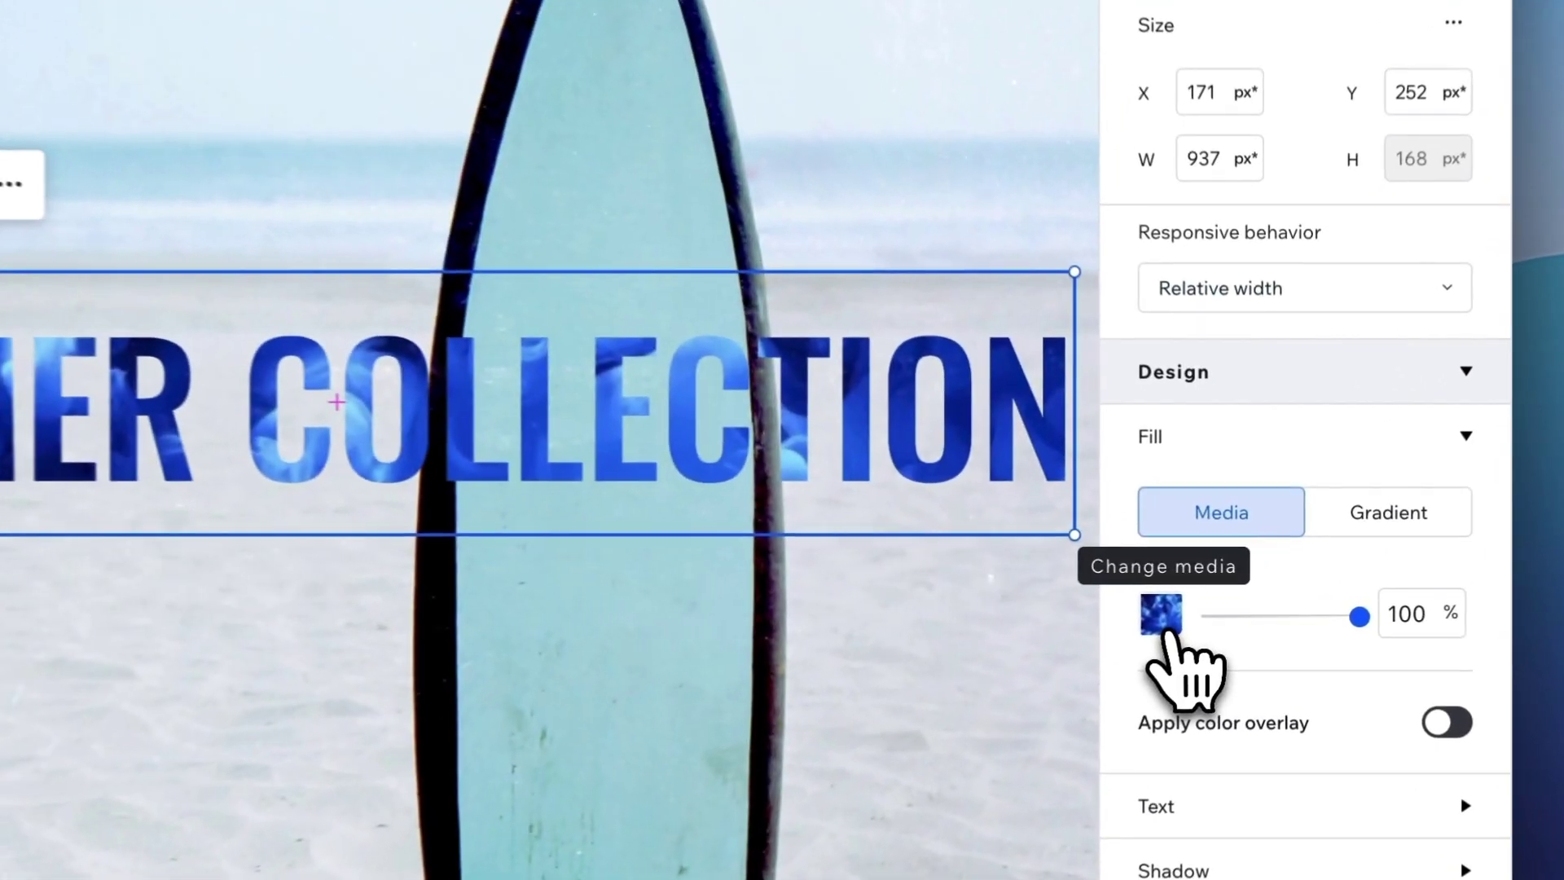
Swap the lettering's blue fill for sea-water video footage and preview the site.
{"action": "left_click", "coordinate": [1236, 602]}
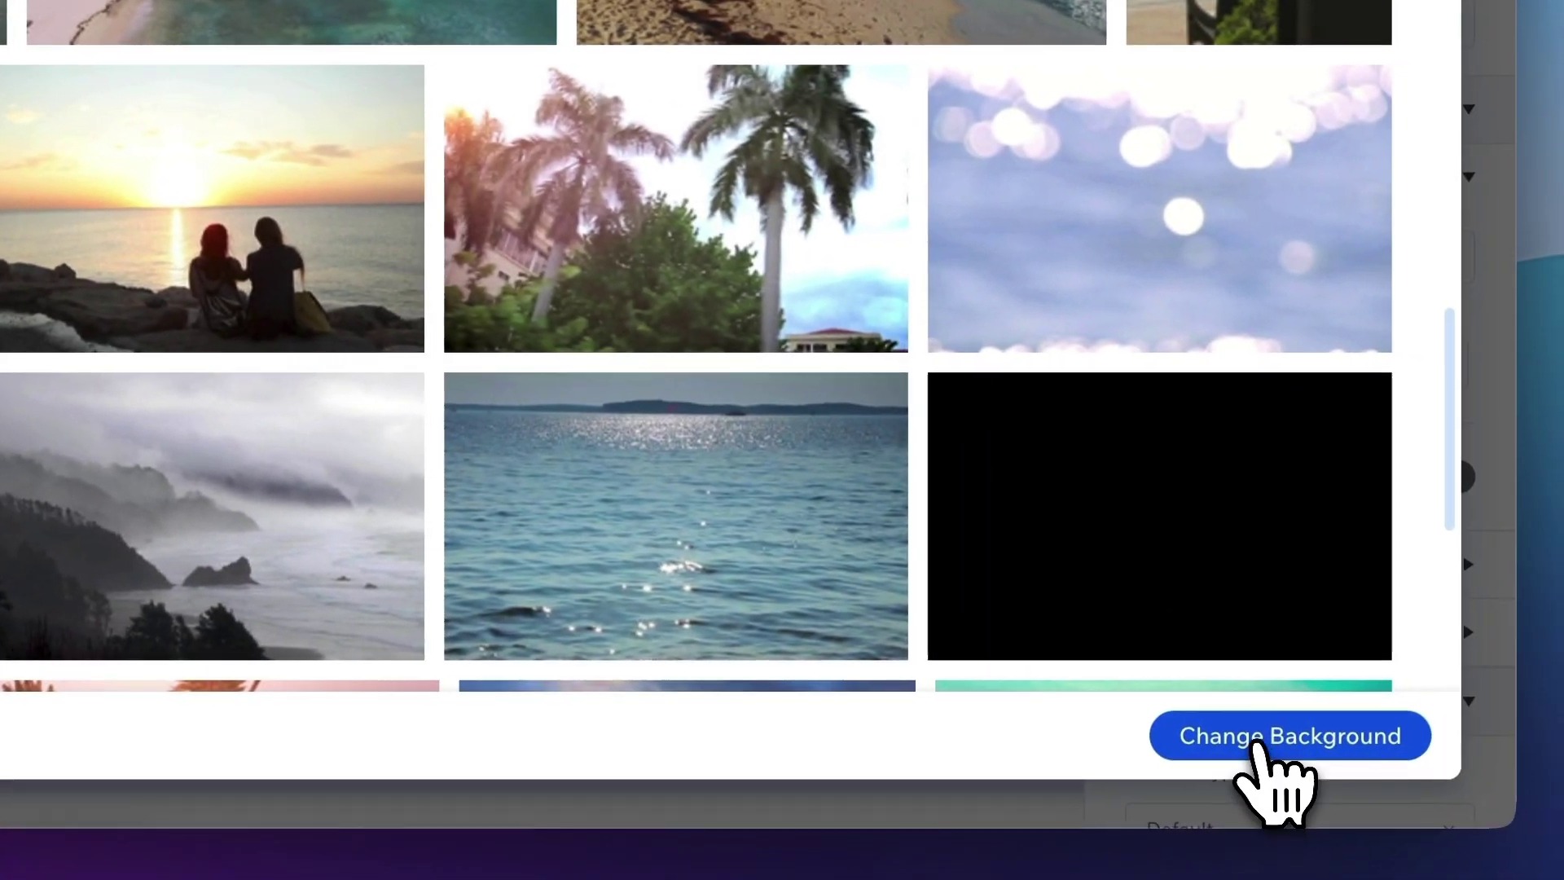
{"action": "left_click", "coordinate": [1268, 738]}
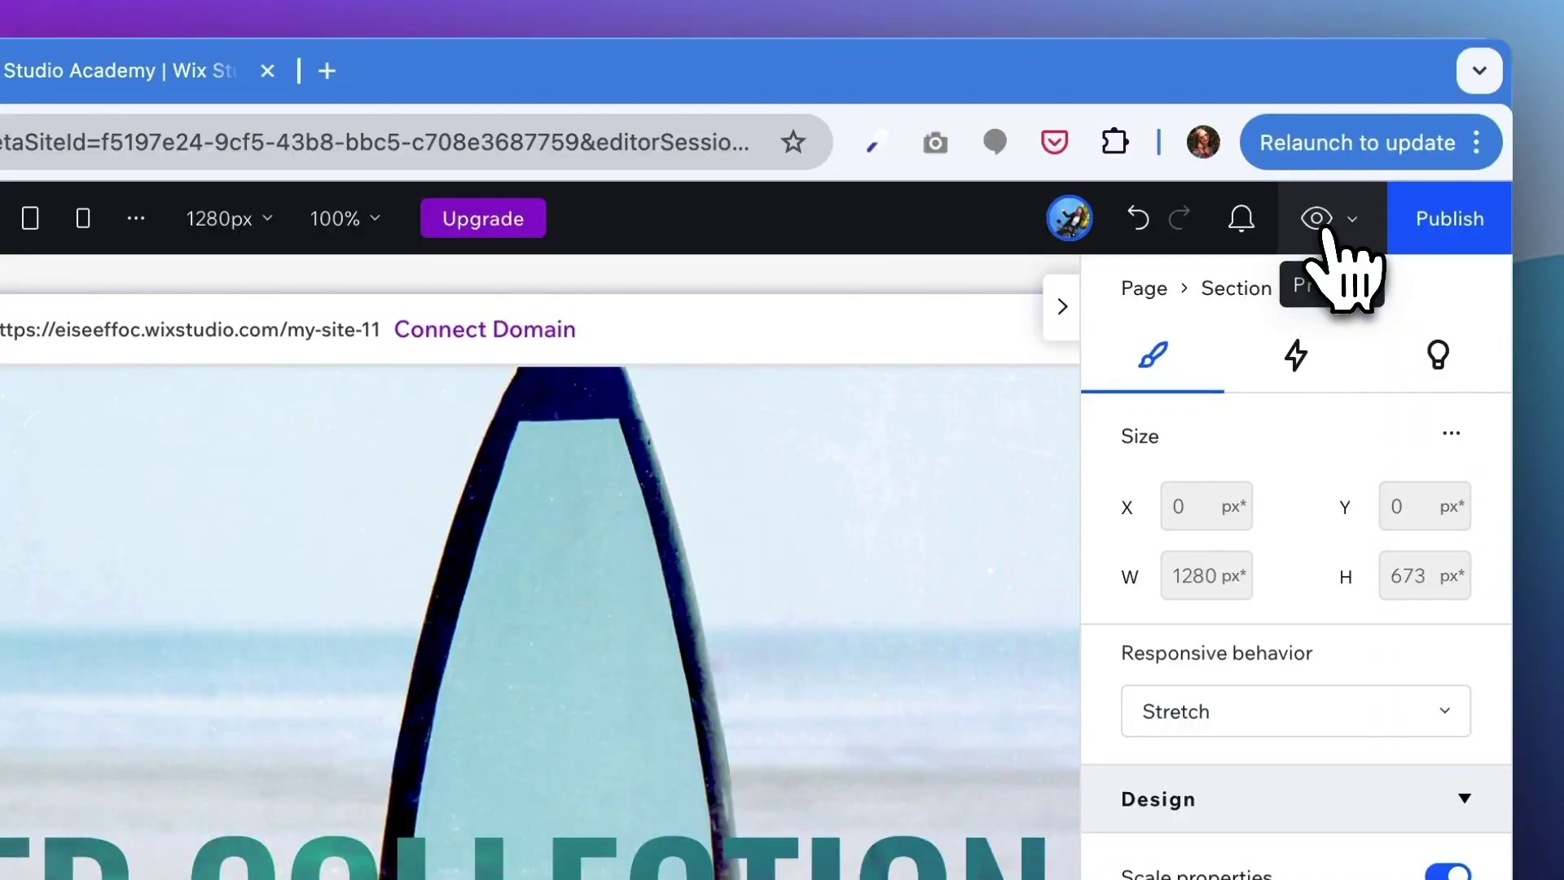
{"action": "left_click", "coordinate": [1322, 228]}
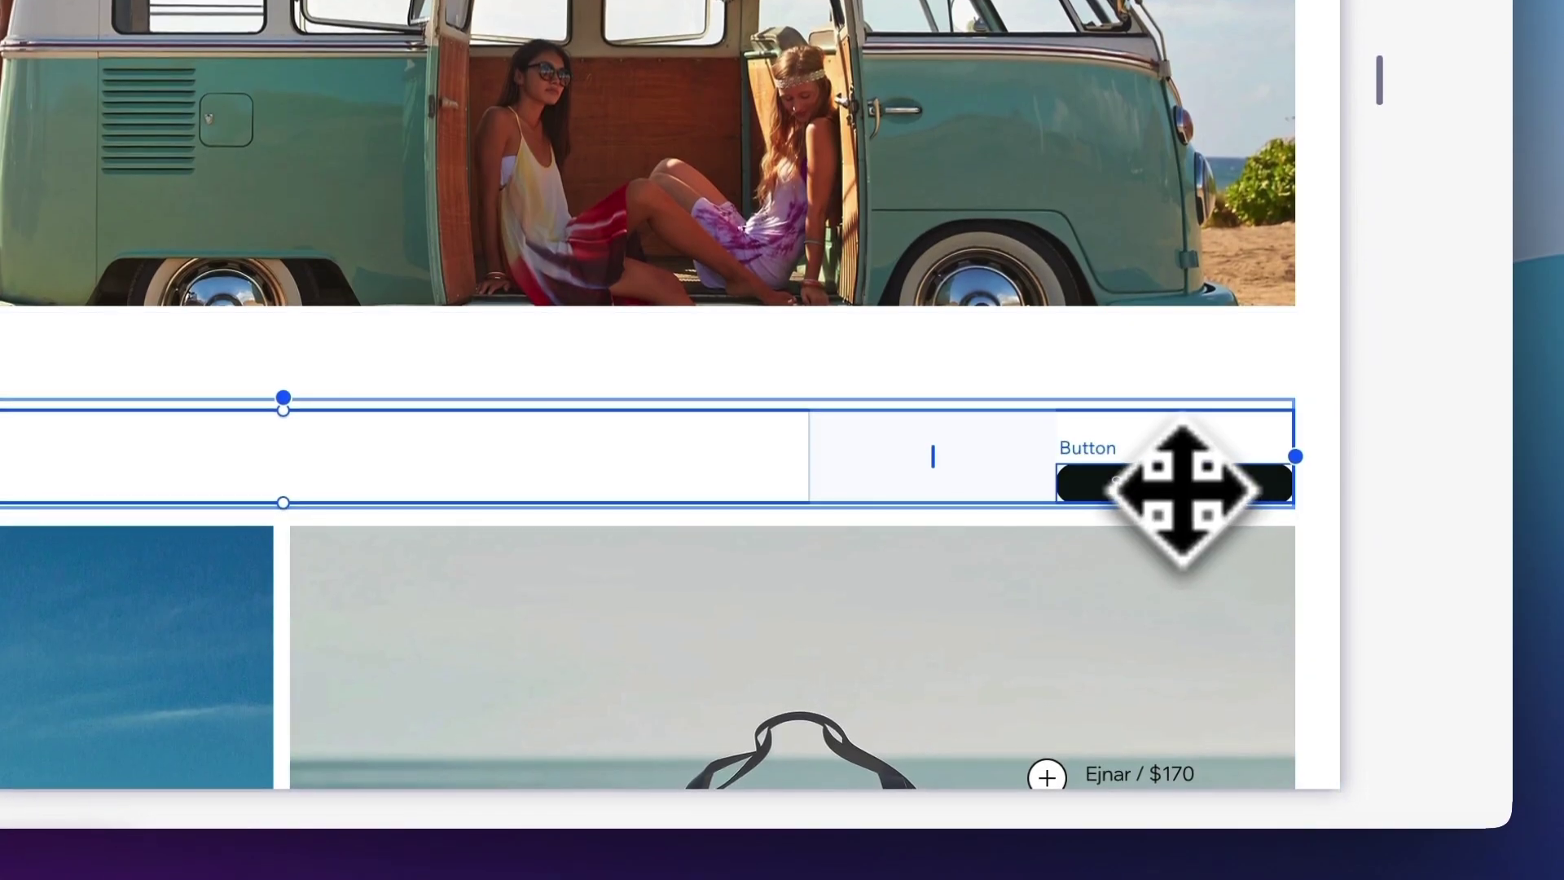
Reuse the New Arrivals SHOP NOW button beneath the SUMMER COLLECTION heading on the surfboard section.
{"action": "left_click", "coordinate": [1183, 489]}
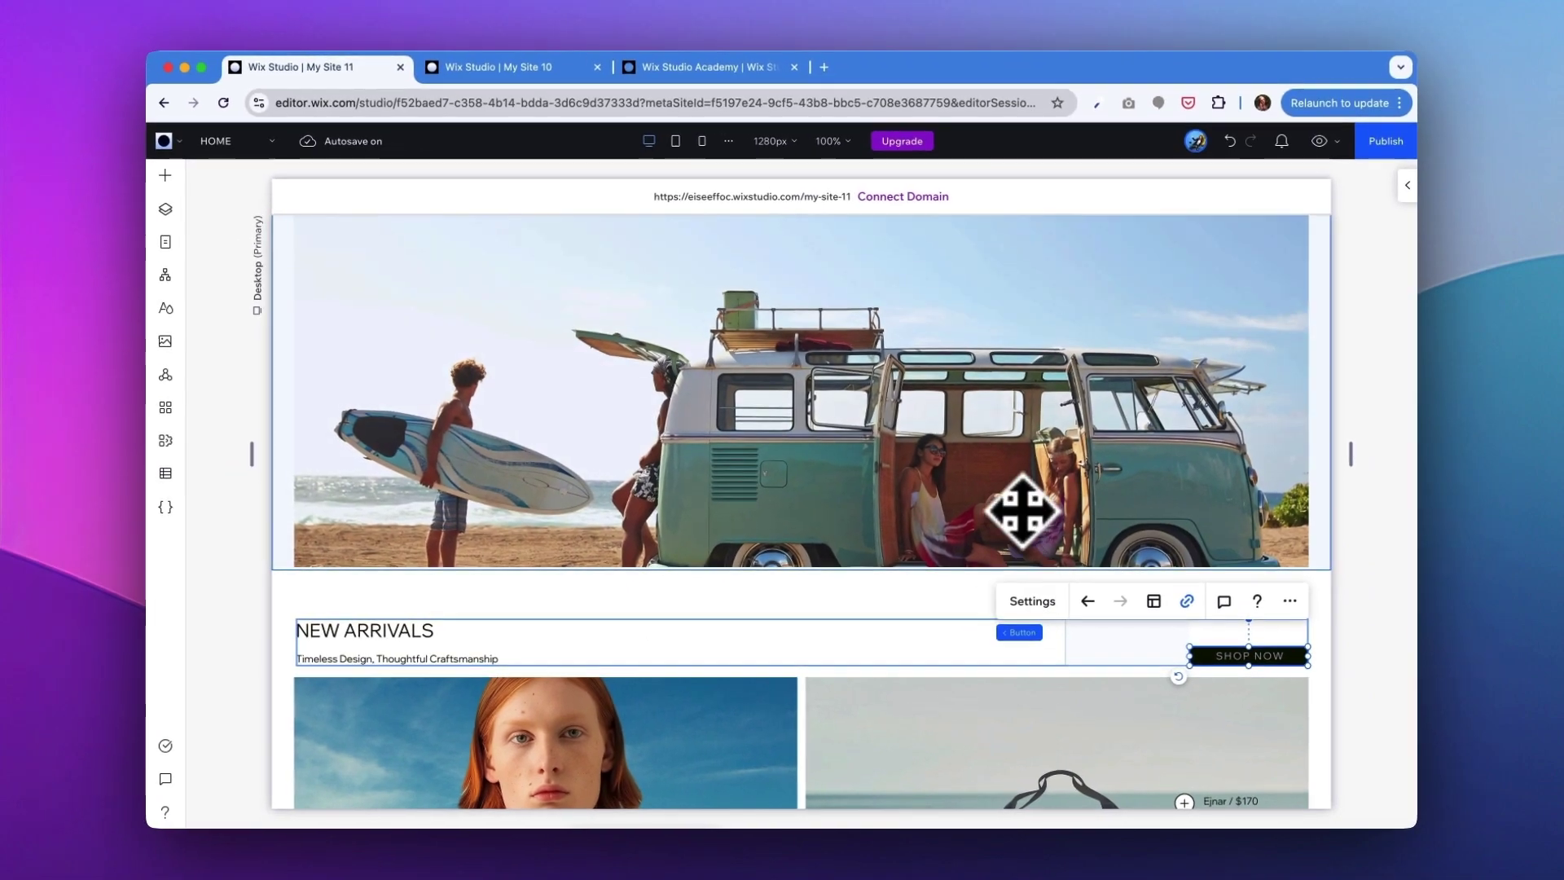
{"action": "scroll", "coordinate": [970, 535], "scroll_direction": "down", "scroll_amount": 20}
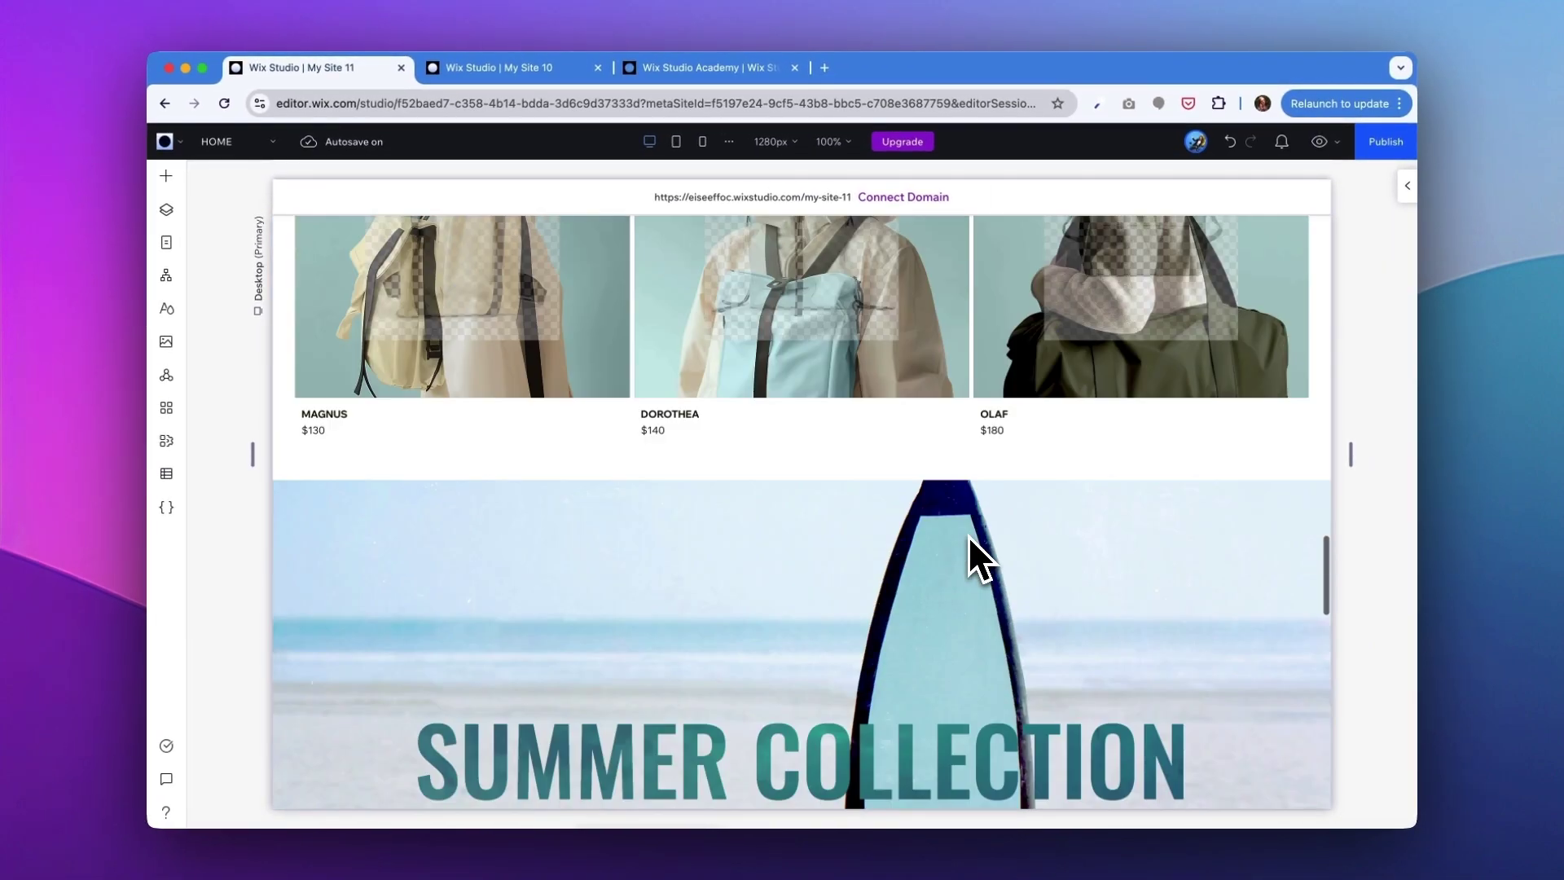
{"action": "scroll", "coordinate": [968, 536], "scroll_direction": "down", "scroll_amount": 5}
{"action": "left_click_drag", "start_coordinate": [447, 631], "coordinate": [453, 637]}
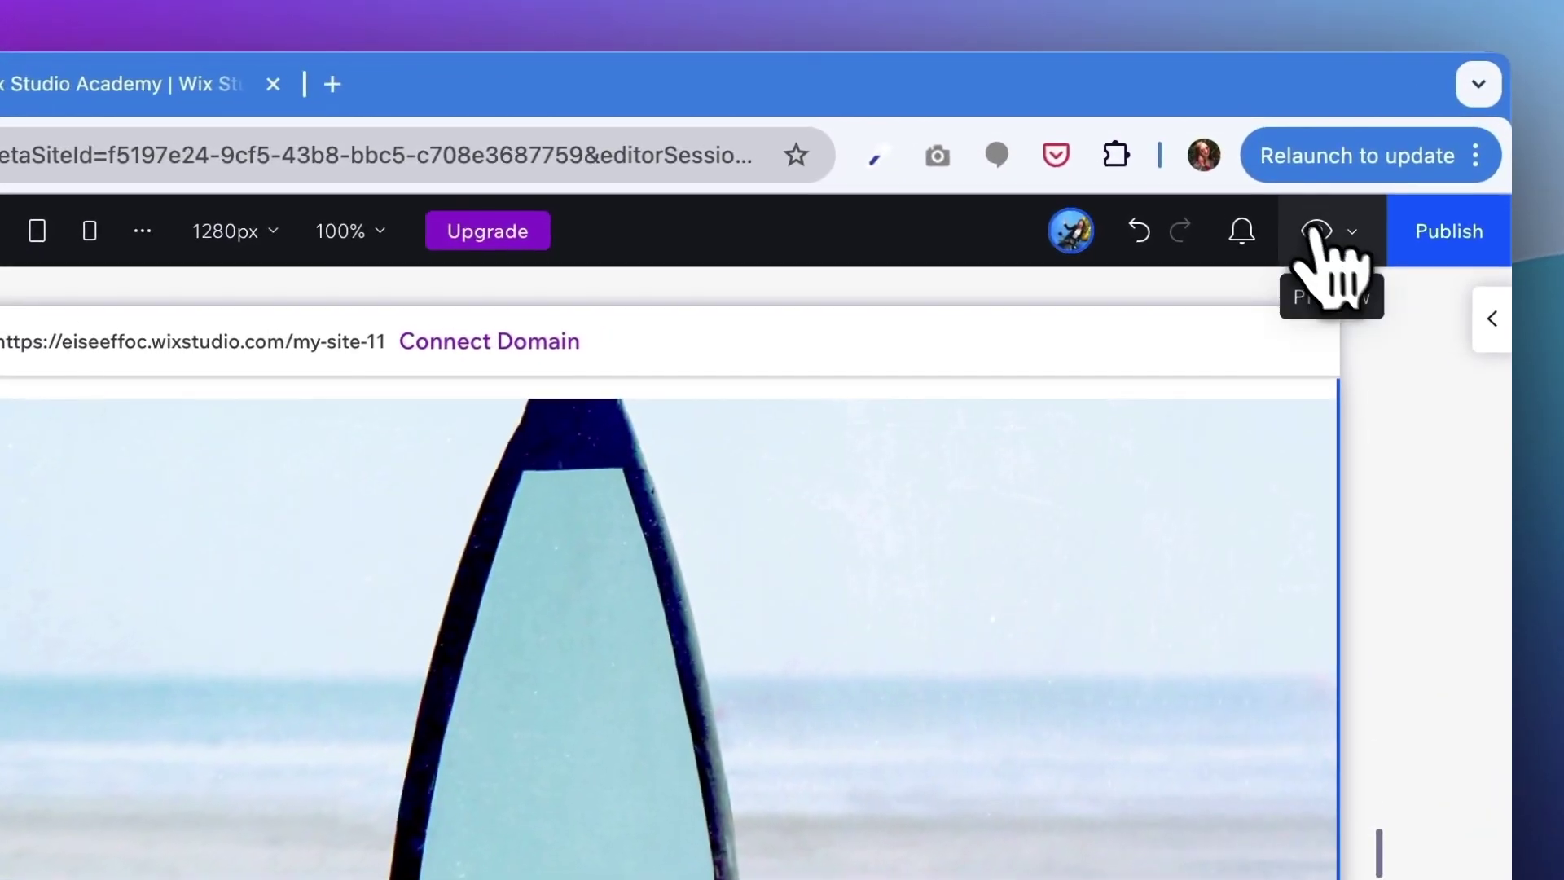
Preview the site down to the surfboard section with its SUMMER COLLECTION mask and SHOP NOW button.
{"action": "left_click", "coordinate": [1315, 234]}
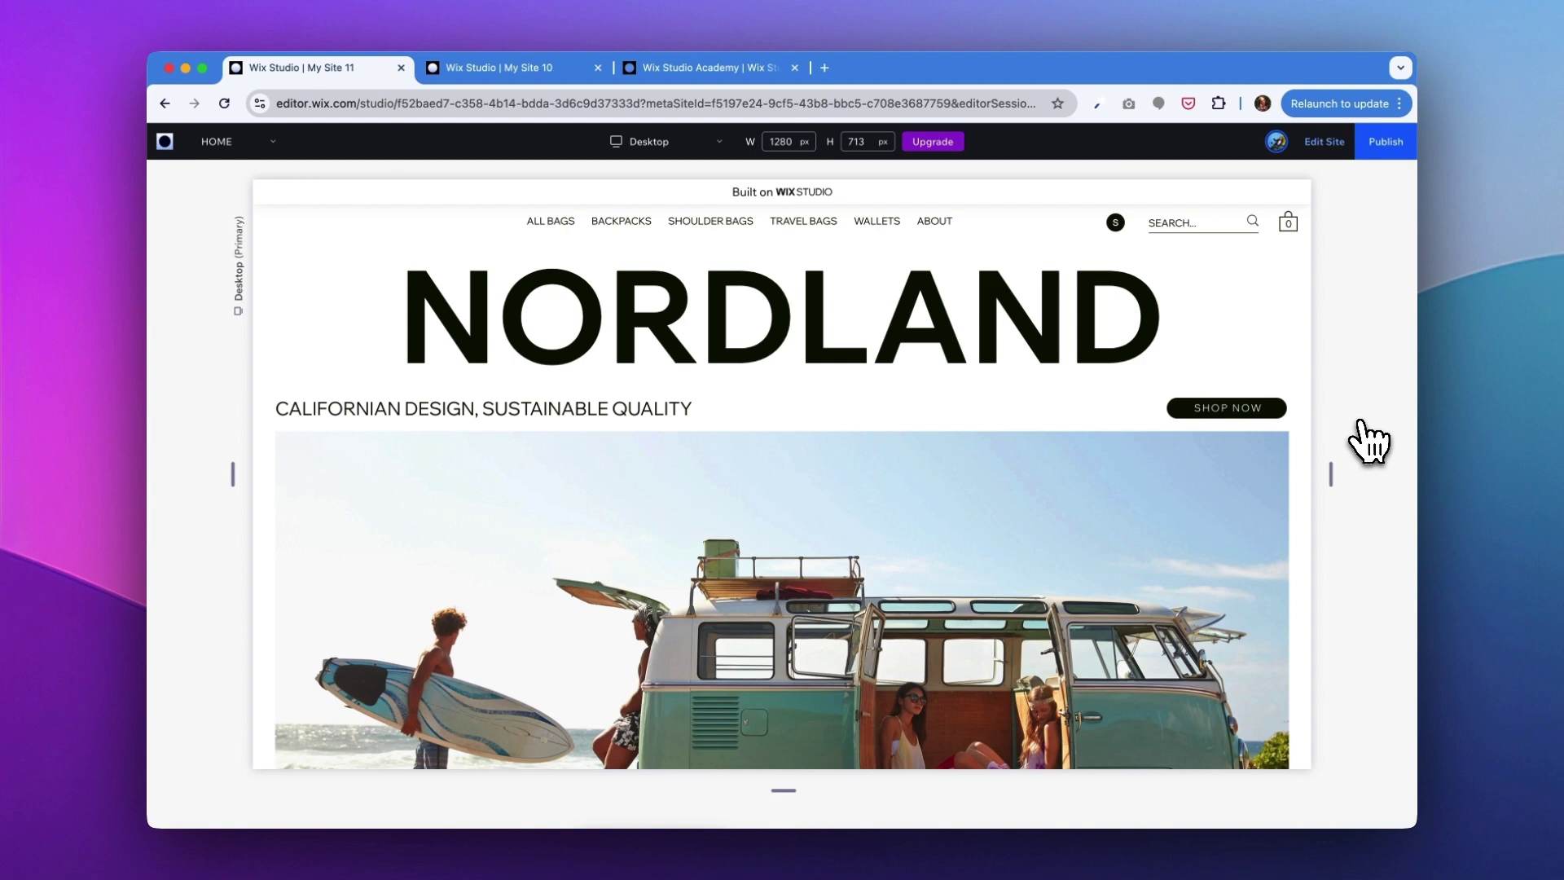
{"action": "scroll", "coordinate": [1369, 440], "scroll_direction": "down", "scroll_amount": 2}
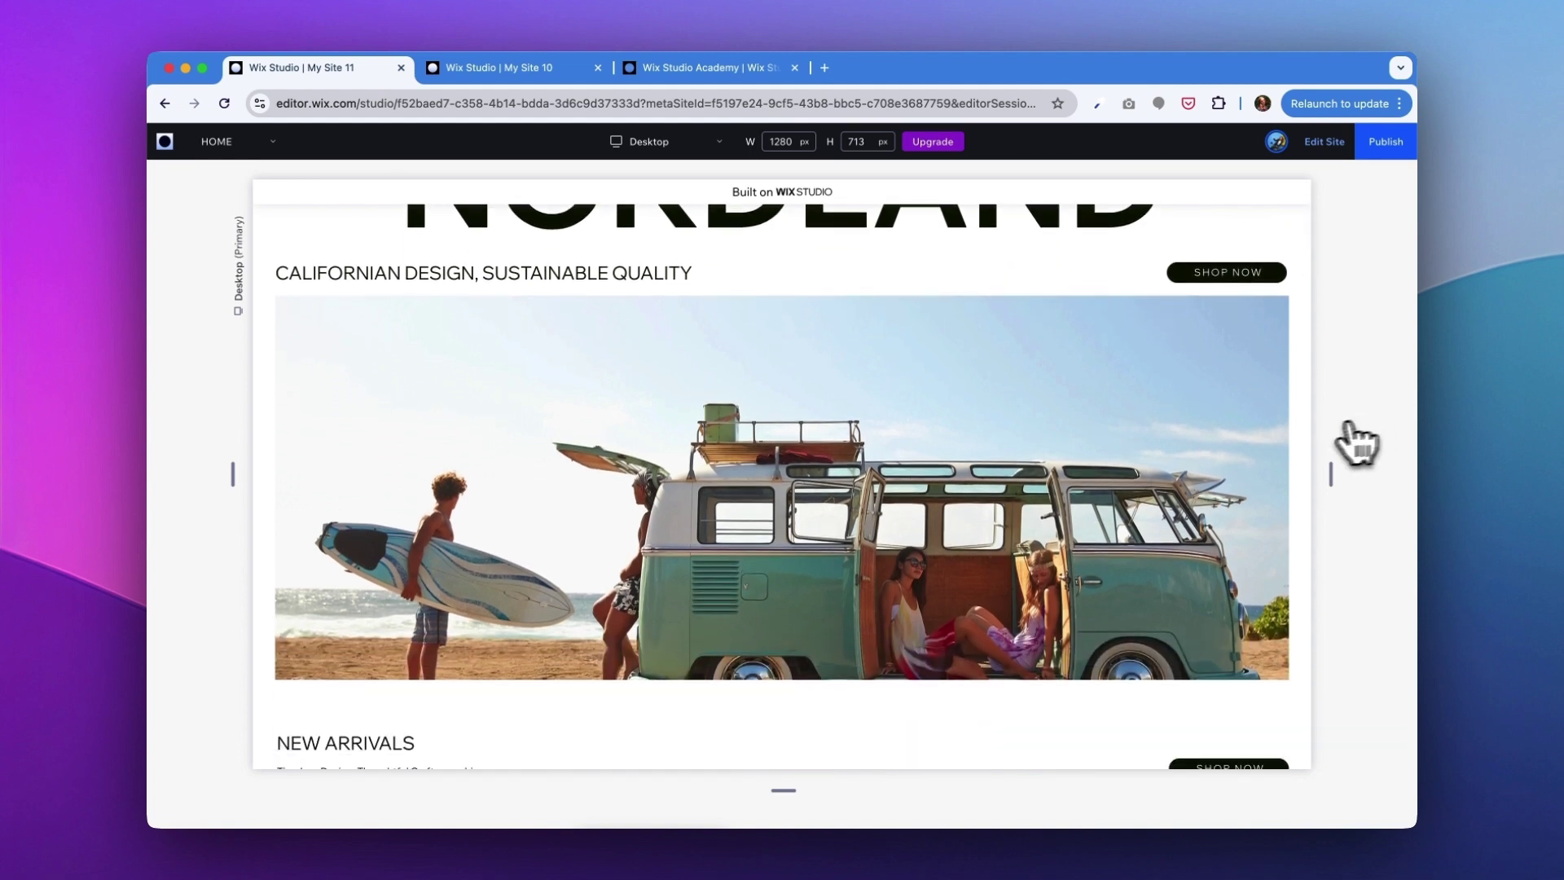
{"action": "scroll", "coordinate": [1320, 446], "scroll_direction": "down", "scroll_amount": 5}
{"action": "scroll", "coordinate": [1294, 451], "scroll_direction": "down", "scroll_amount": 8}
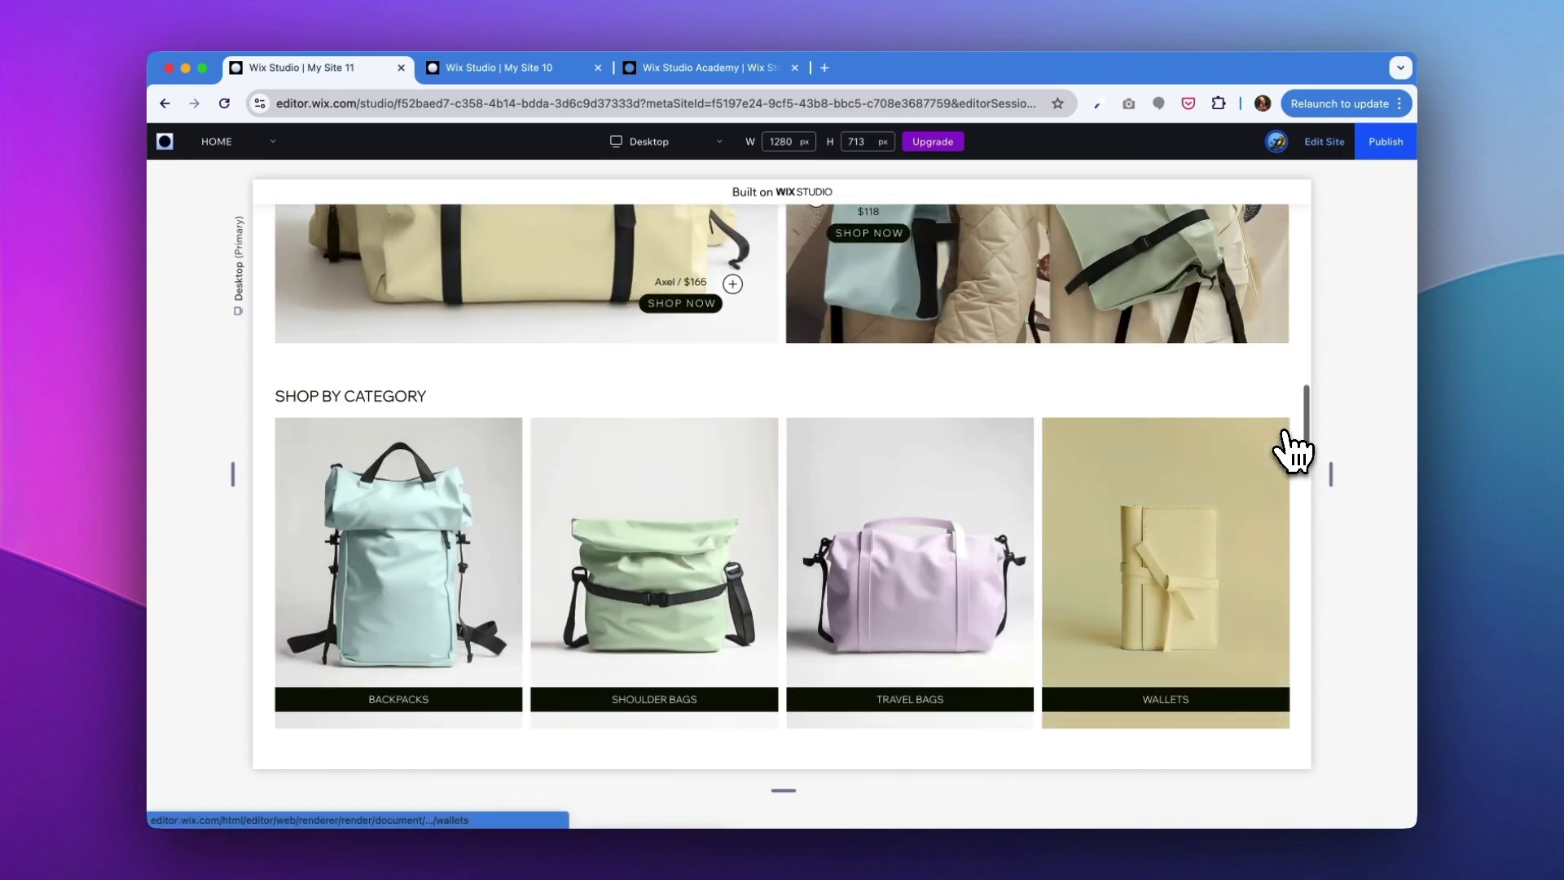
{"action": "scroll", "coordinate": [1293, 451], "scroll_direction": "up", "scroll_amount": 8}
{"action": "scroll", "coordinate": [1294, 450], "scroll_direction": "down", "scroll_amount": 1}
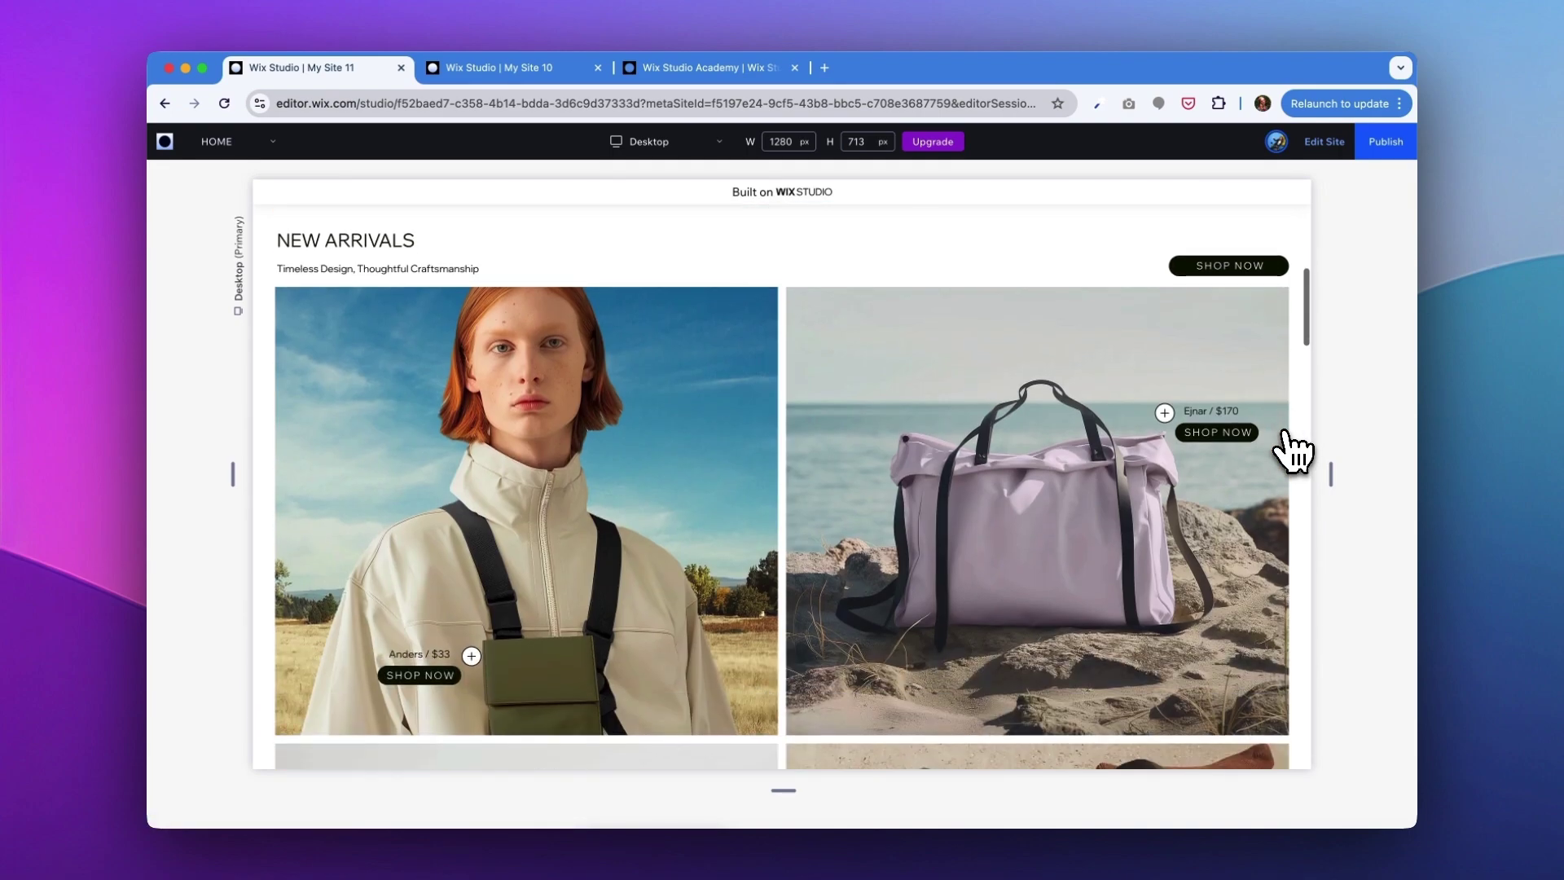
{"action": "scroll", "coordinate": [1294, 450], "scroll_direction": "down", "scroll_amount": 10}
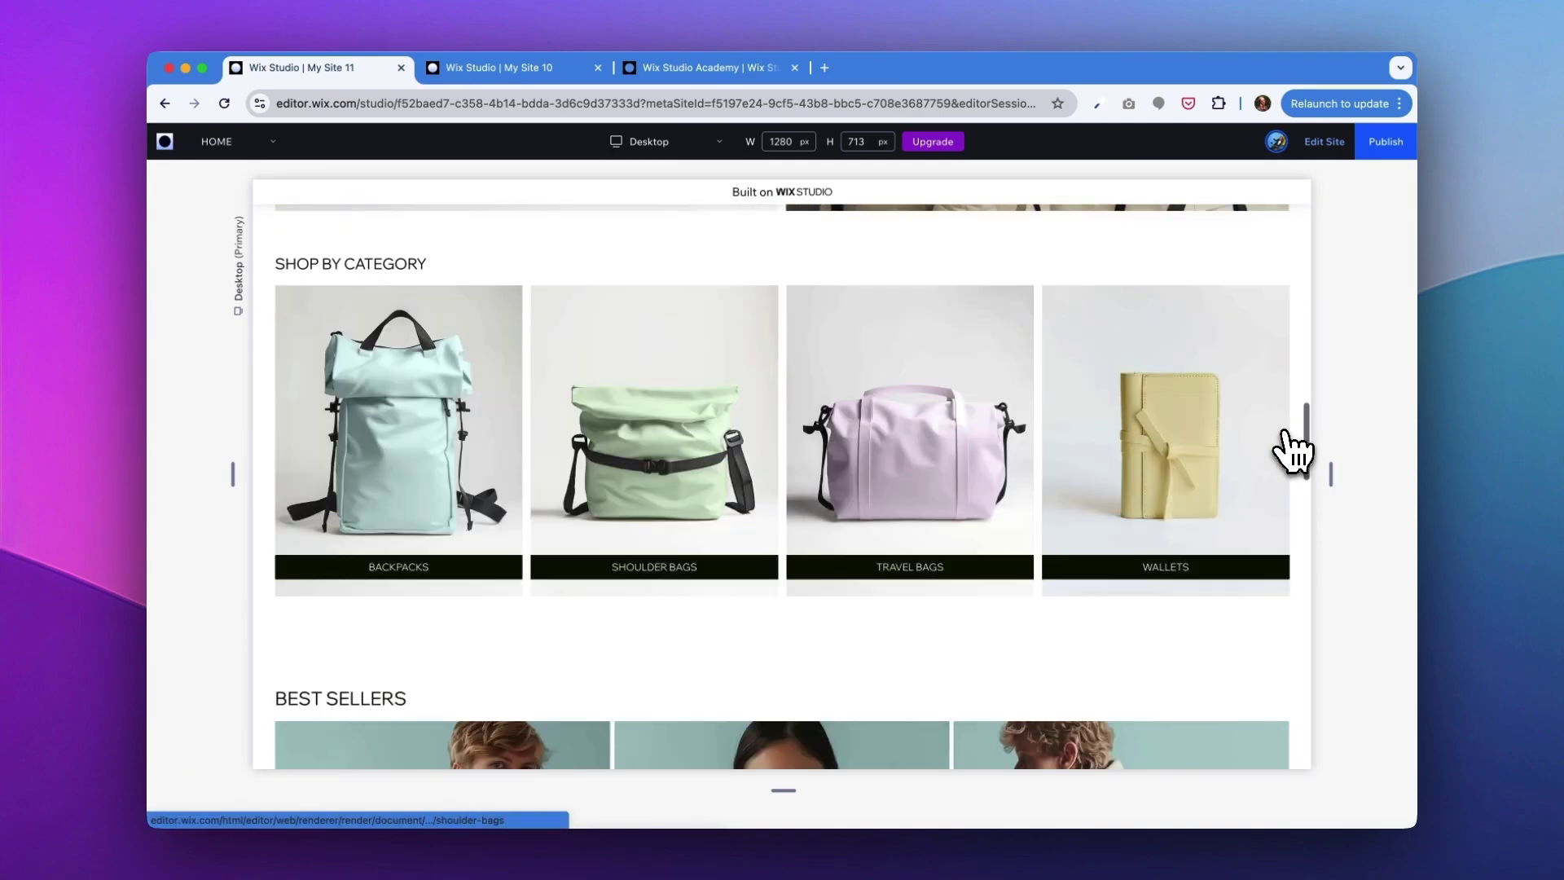
{"action": "scroll", "coordinate": [1294, 450], "scroll_direction": "down", "scroll_amount": 5}
{"action": "scroll", "coordinate": [1294, 451], "scroll_direction": "up", "scroll_amount": 1}
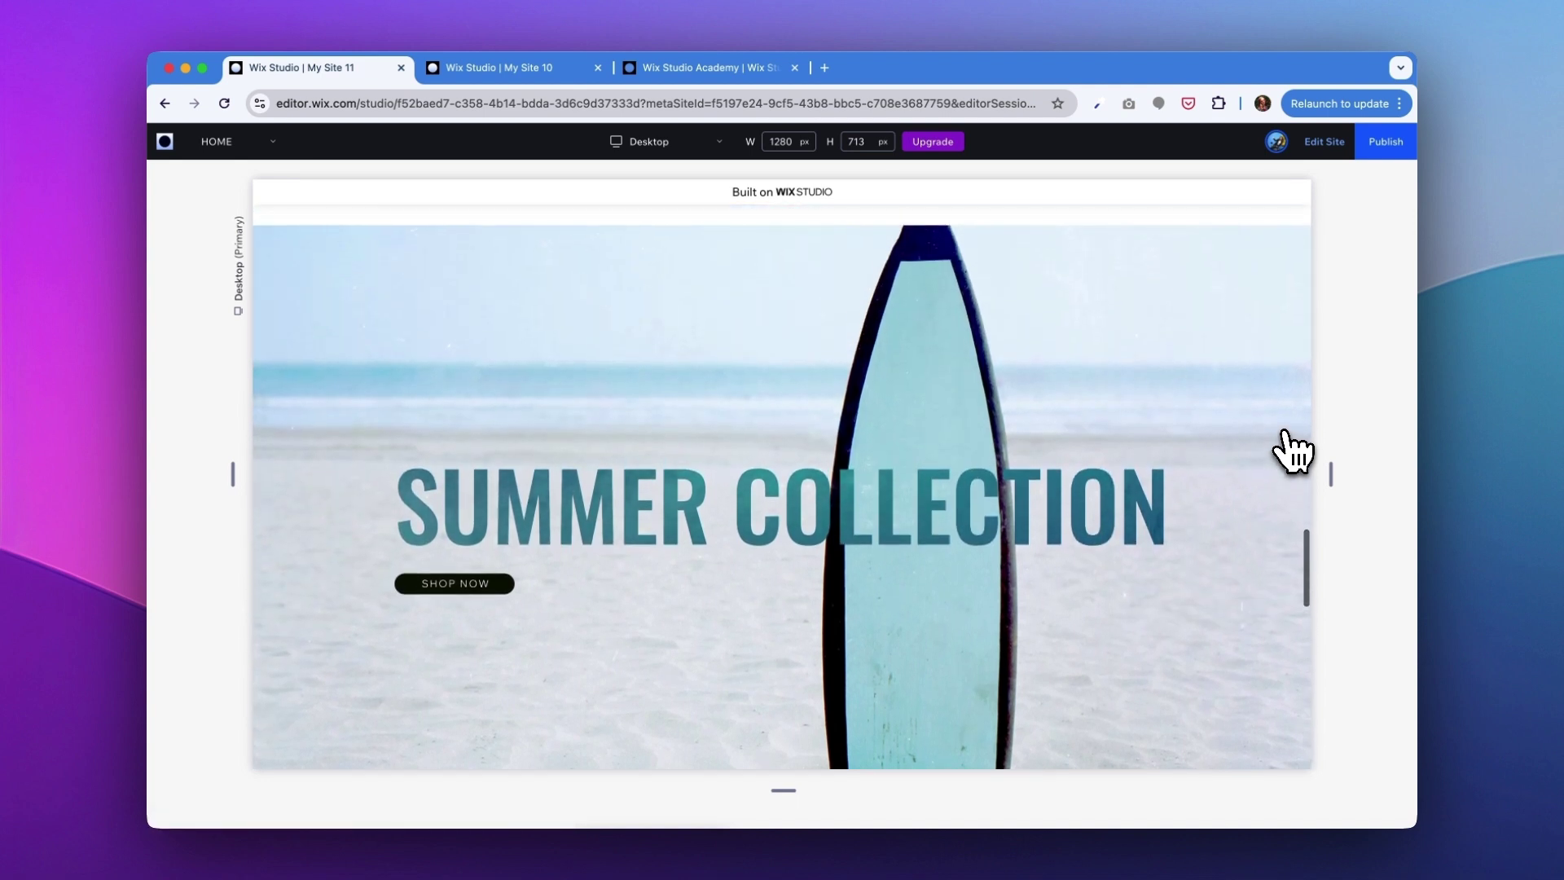